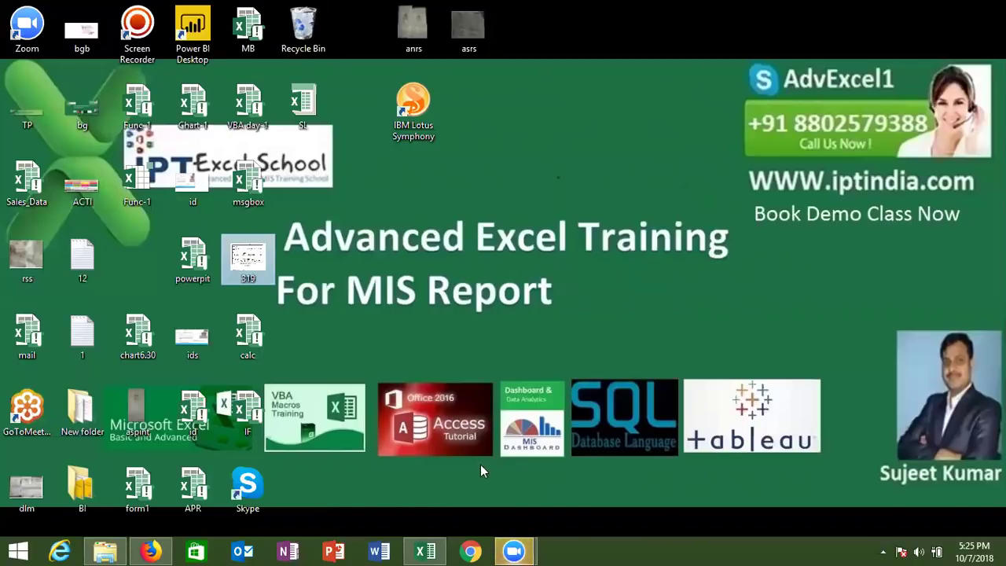
- Rename Sheet1 to 'Data' and Sheet2 to 'Form', then move the Form tab ahead of Data
click(437, 550)
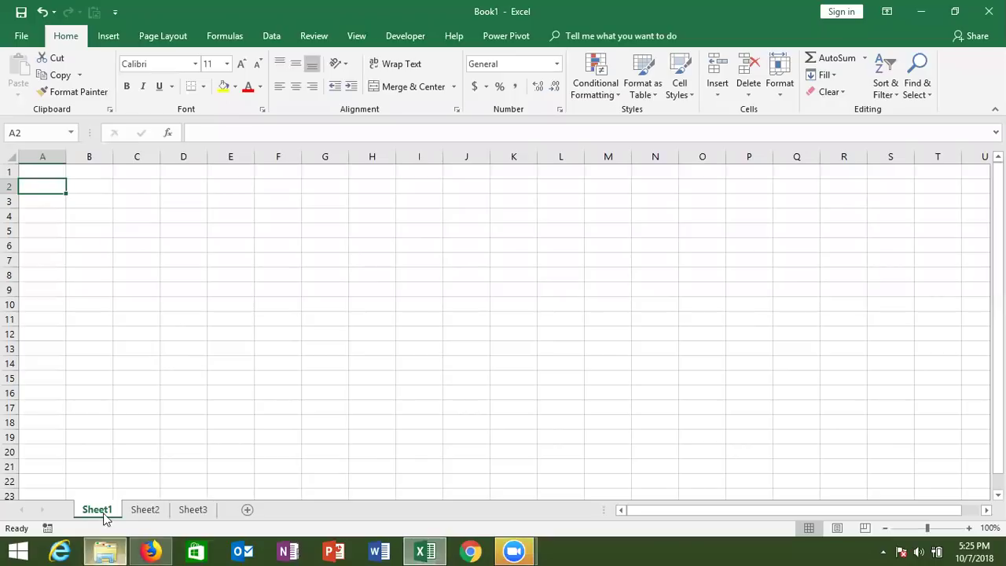
double_click(97, 509)
text(Data)
click(128, 510)
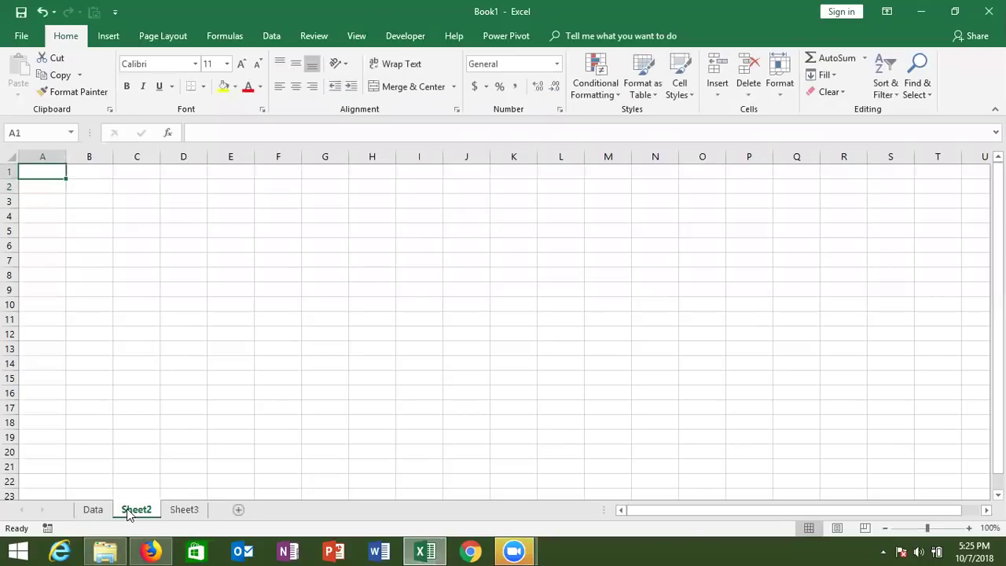
double_click(128, 510)
text(Form)
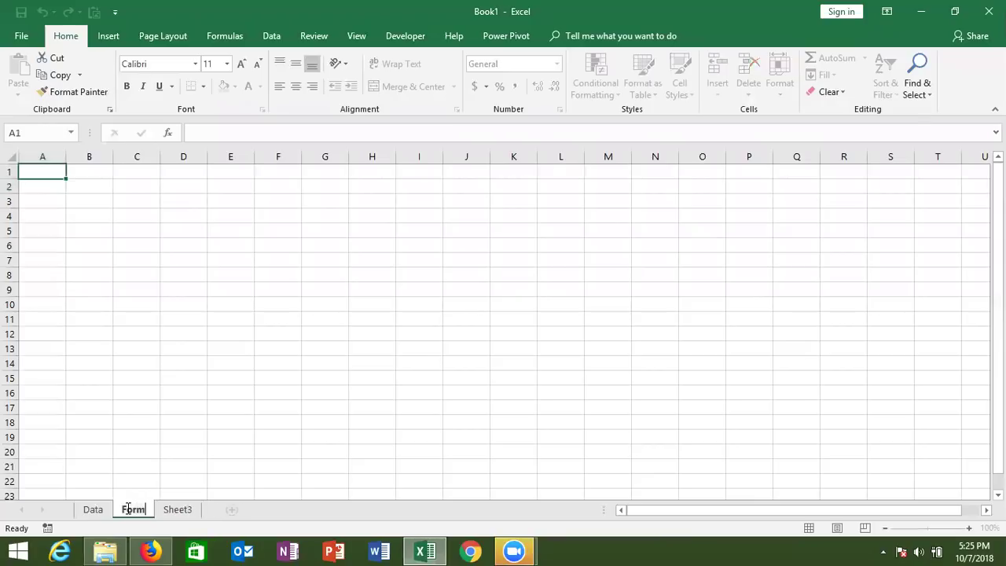
click(157, 464)
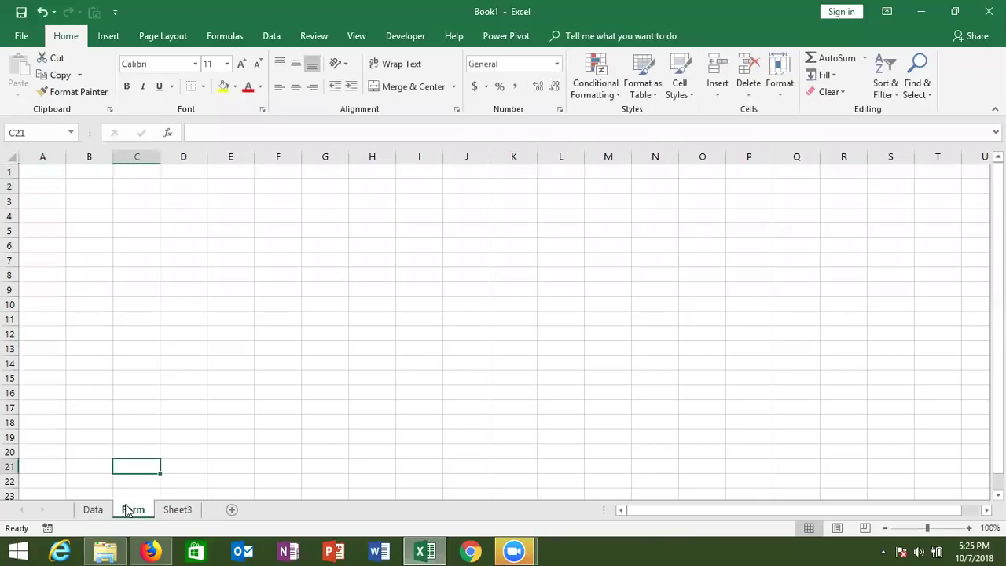
drag(134, 510, 95, 493)
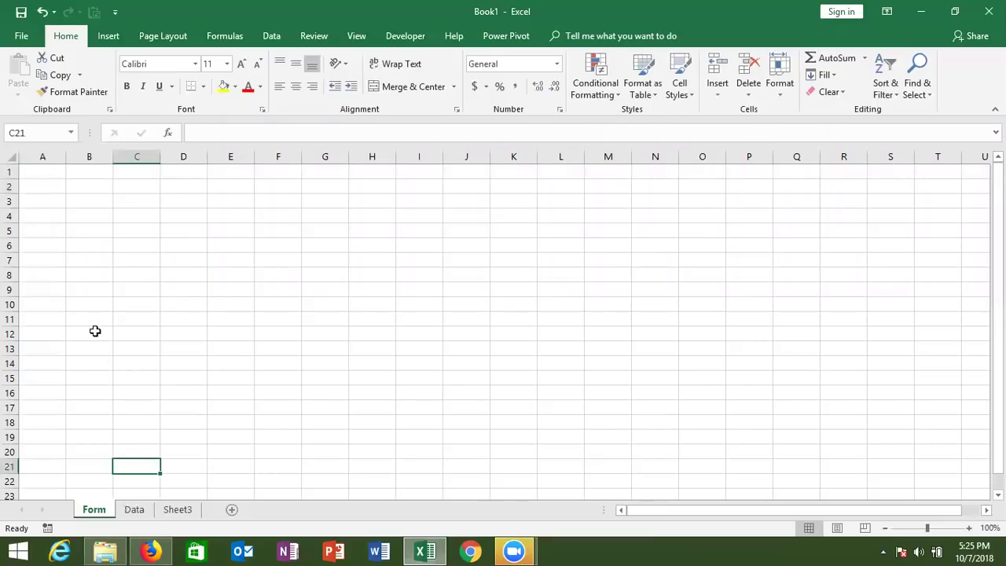
- Enter the labels Name, Roll and Marks in cells A1, A4 and A8 of the Form sheet
click(48, 169)
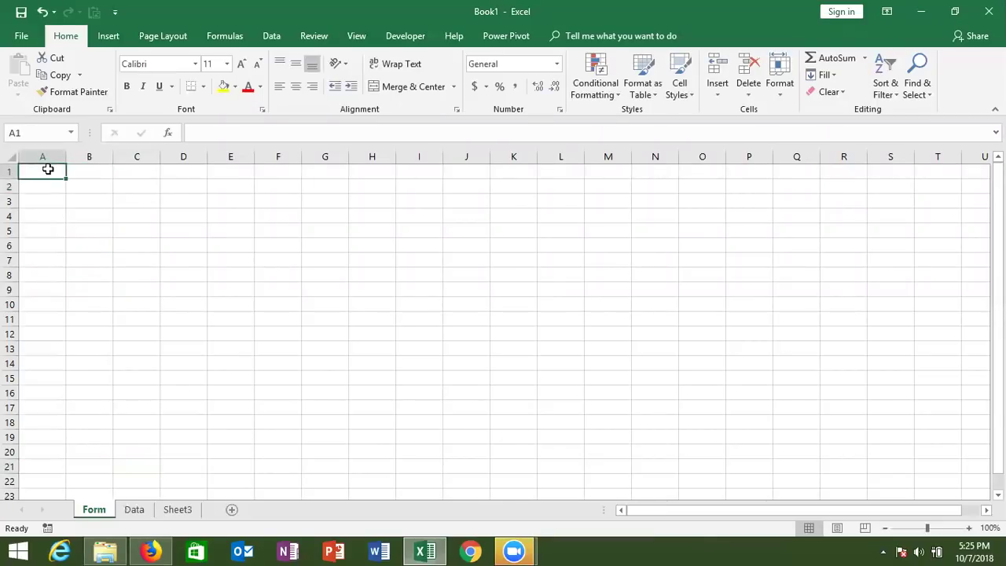
text(Name)
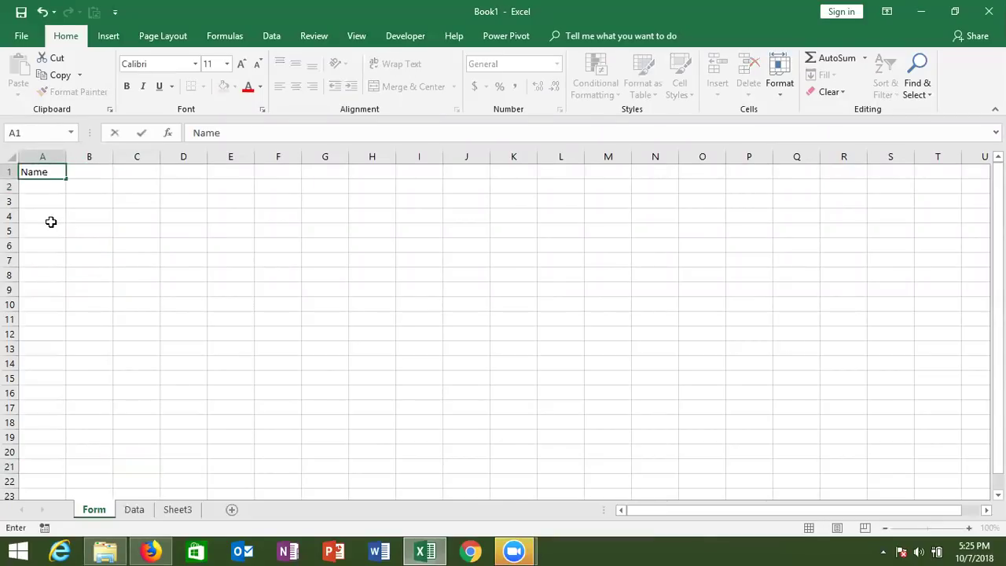
click(50, 222)
text(Roll)
click(42, 270)
text(Marks)
- Widen column B and change the A4 and A8 labels to Ctiy and Amt
click(100, 172)
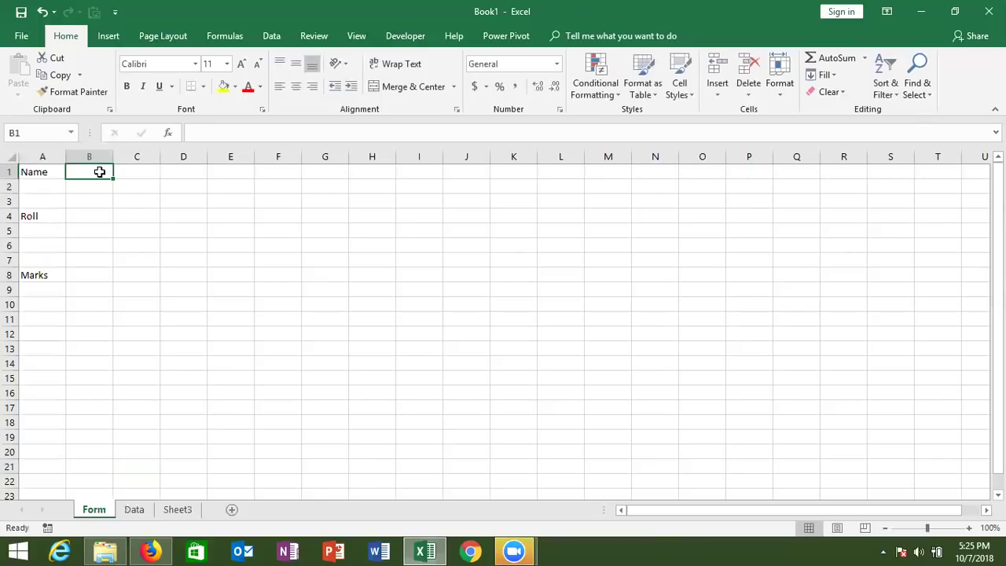
drag(113, 160, 162, 160)
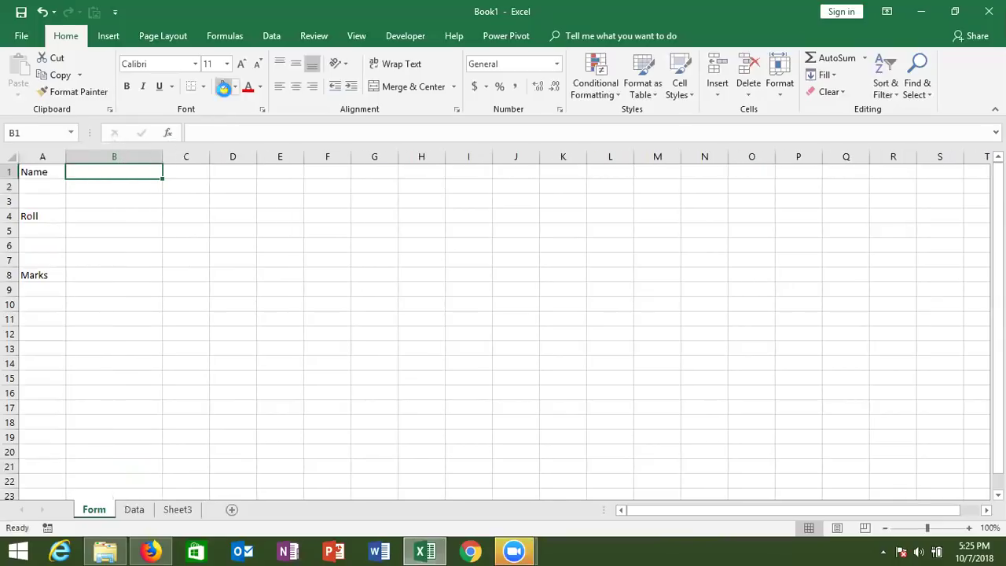
click(45, 215)
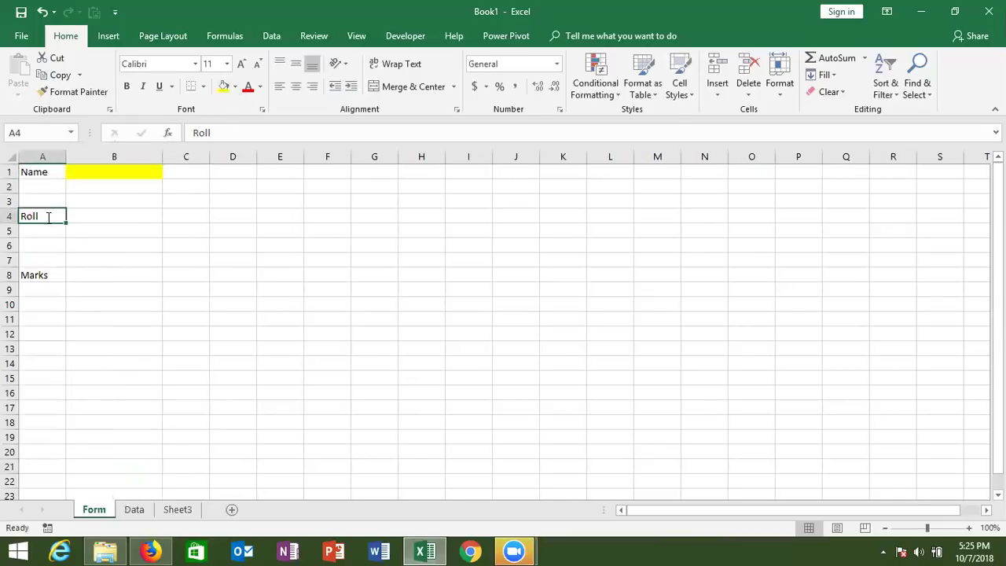
text(Ctiy)
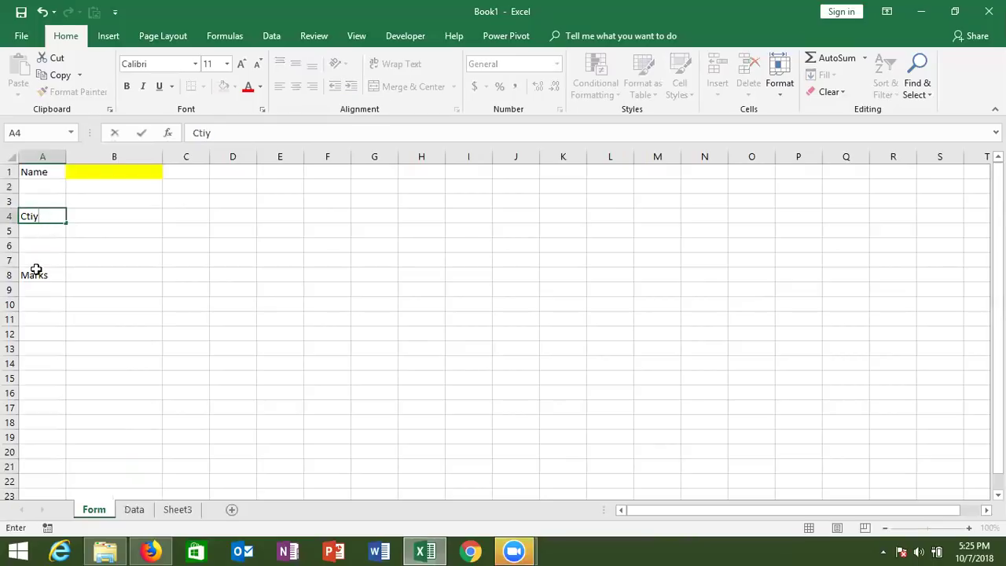
double_click(37, 275)
key(Escape)
text(Amt)
- Fill cells B4 and B8 yellow, then switch to the Data sheet
click(114, 214)
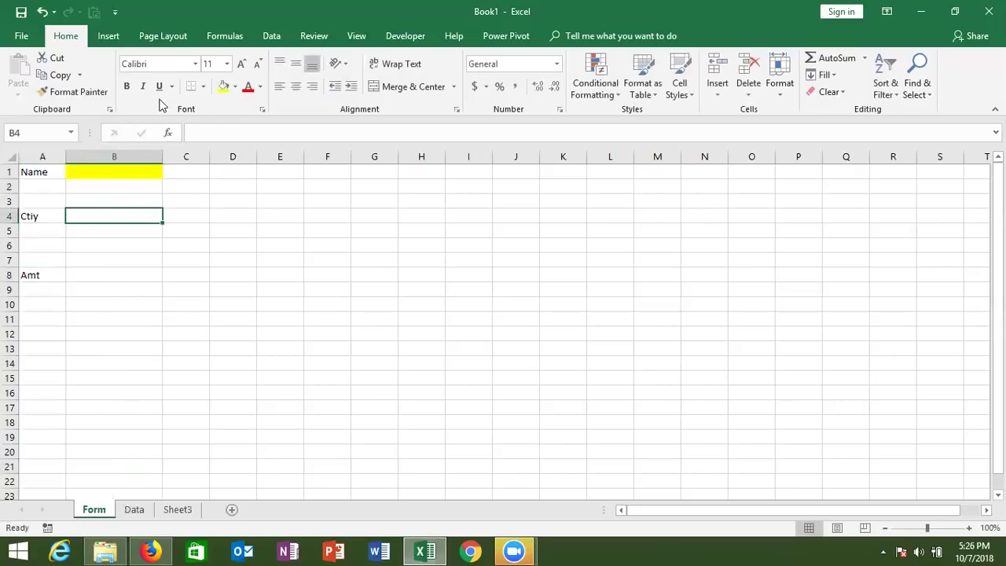
click(228, 88)
click(112, 272)
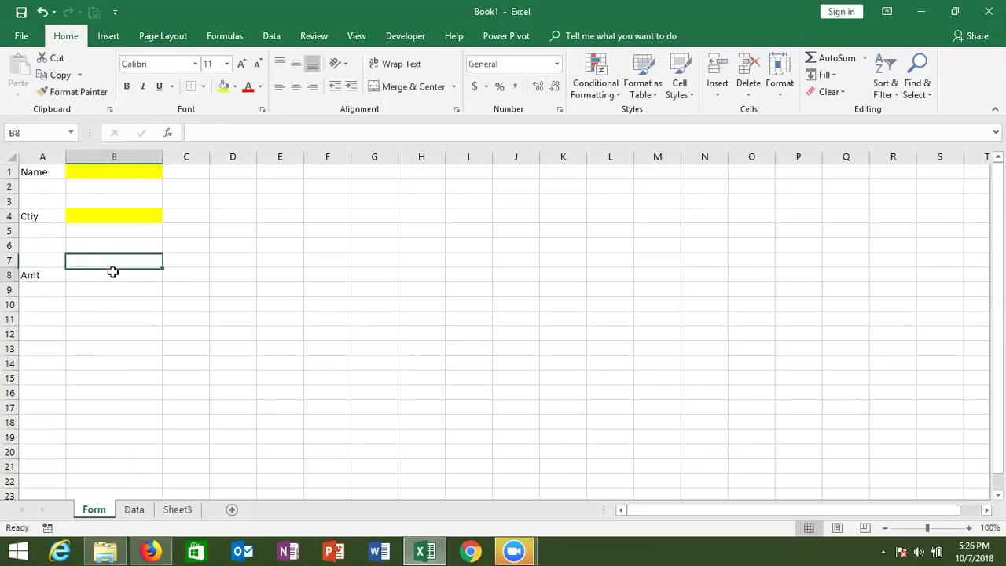
click(228, 88)
click(188, 296)
click(229, 305)
click(132, 513)
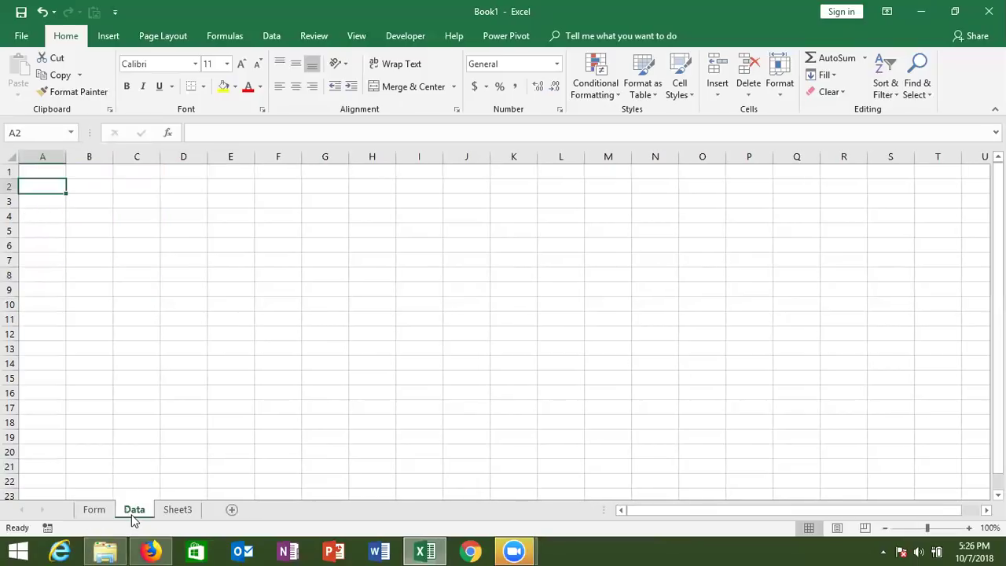
- Enter the headers Sr, Date, Time, Name, City and Amt across A1:F1 of the Data sheet
key(Up)
text(Sr)
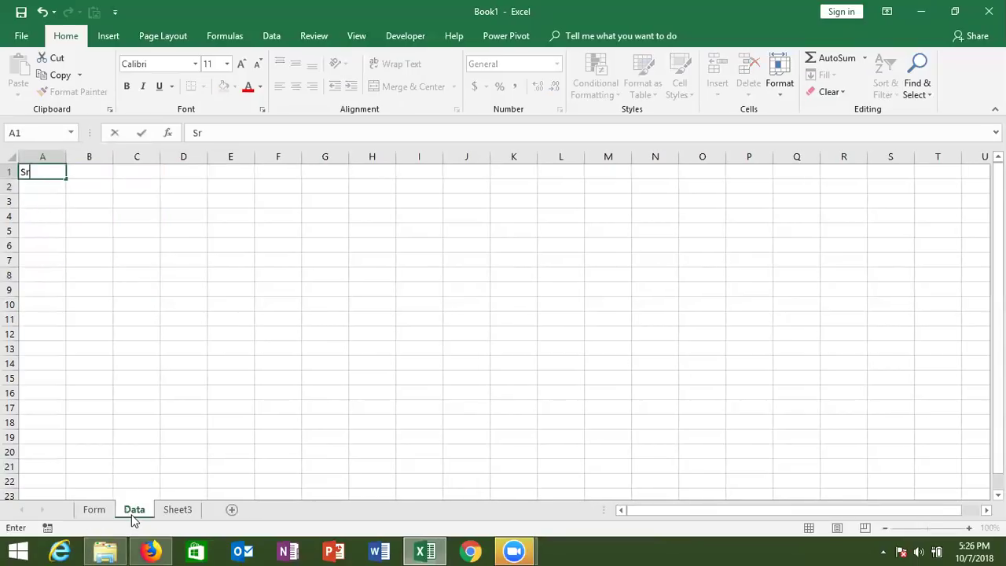
key(Tab)
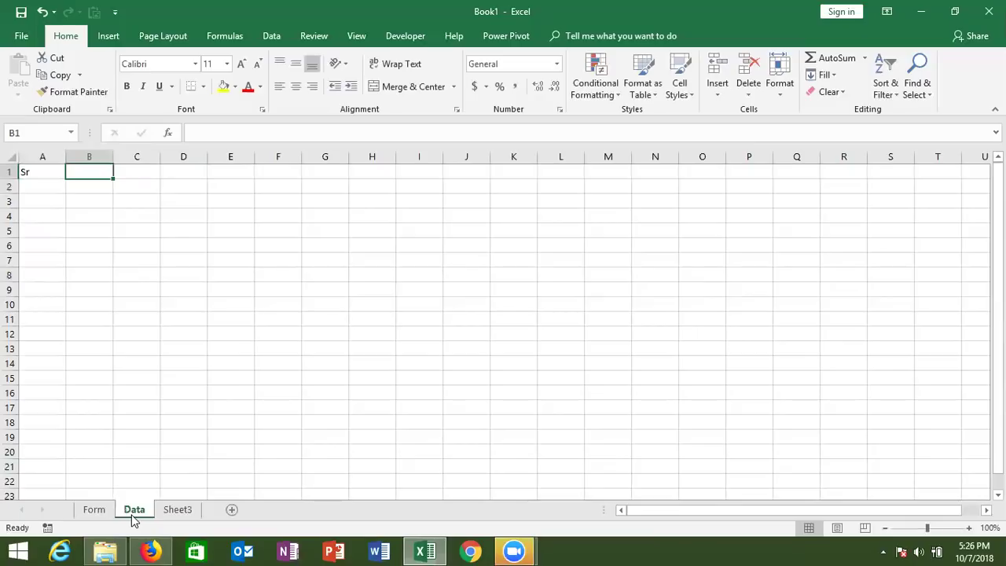
text(Date)
key(Tab)
text(Time)
key(Tab)
text(Name)
key(Tab)
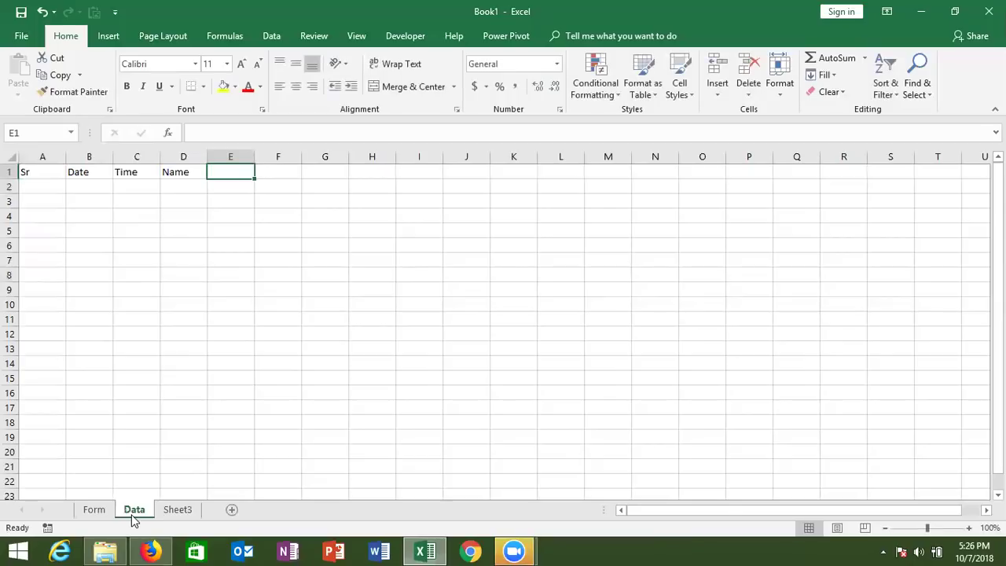
text(Ci)
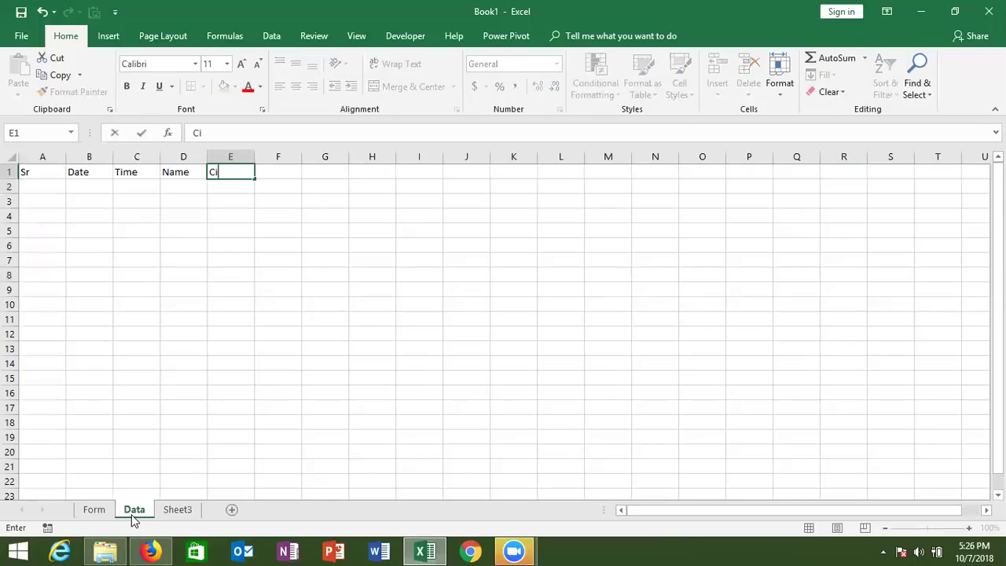
text(ty)
key(Tab)
text(Amt)
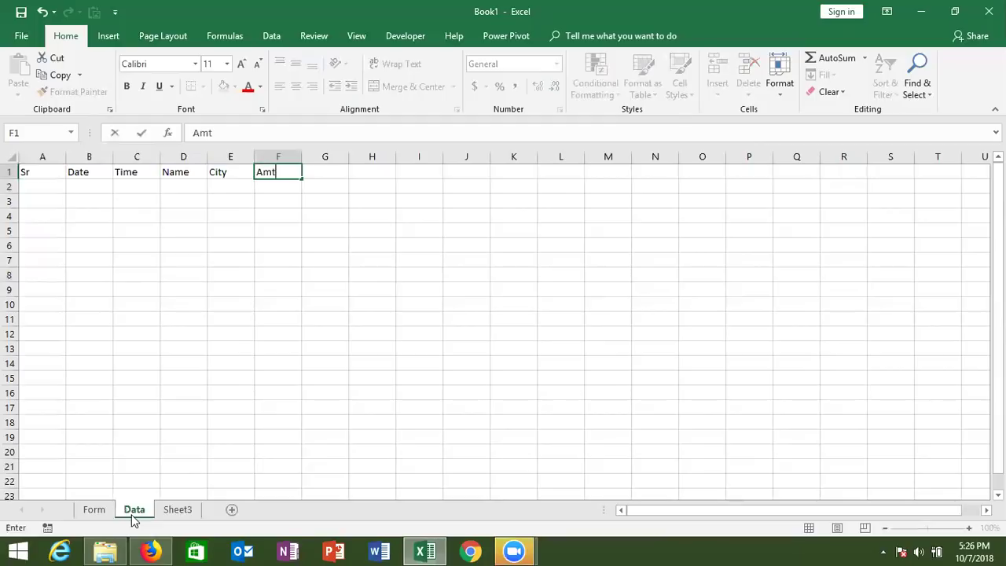
key(Return)
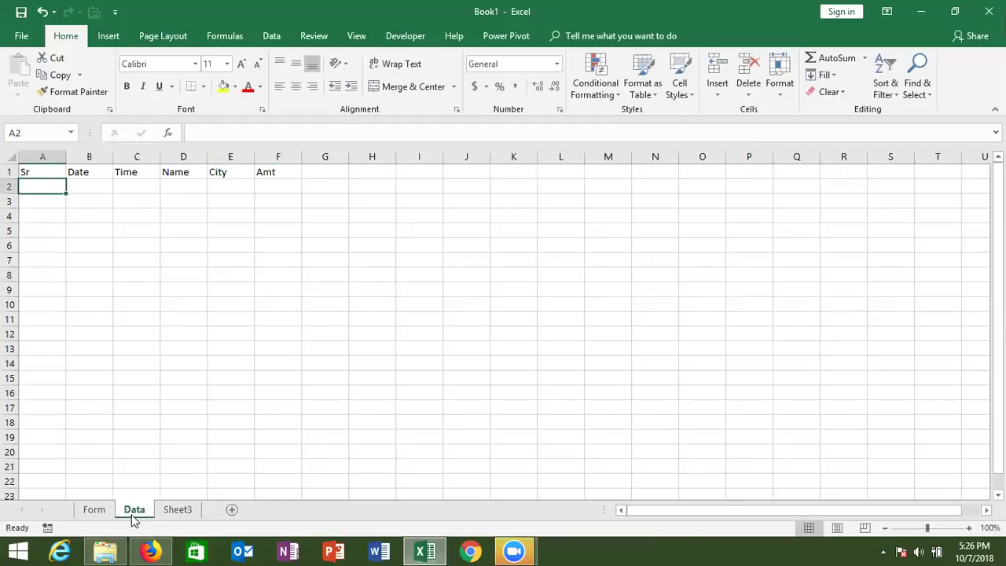
- Go back to the Form sheet and open the Visual Basic editor from the Developer tab
click(107, 511)
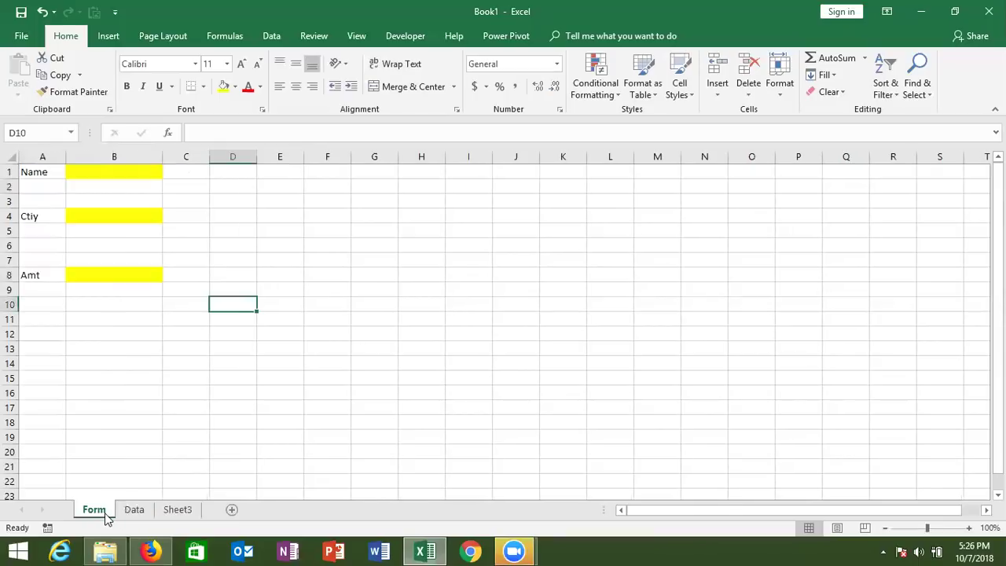
click(237, 322)
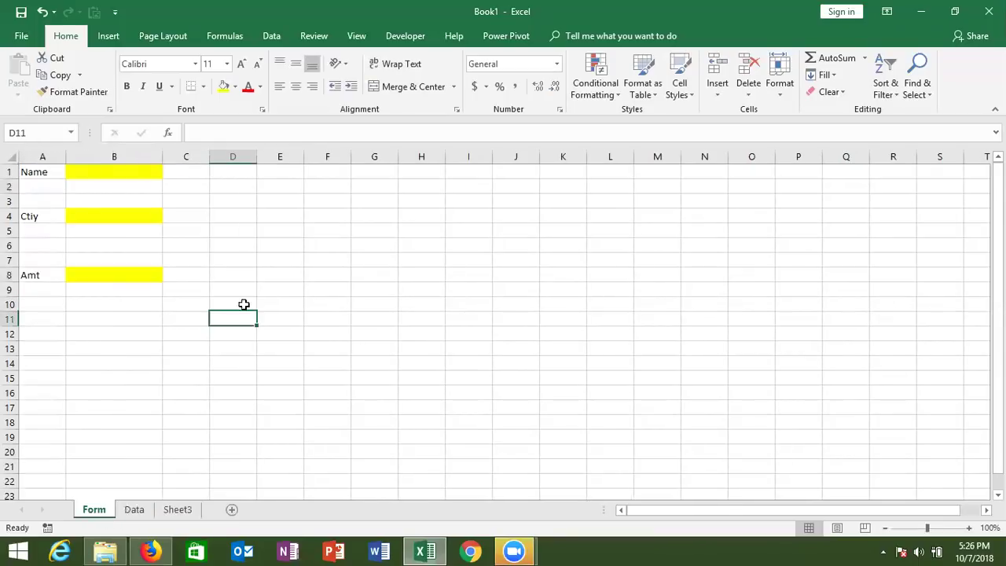
click(403, 37)
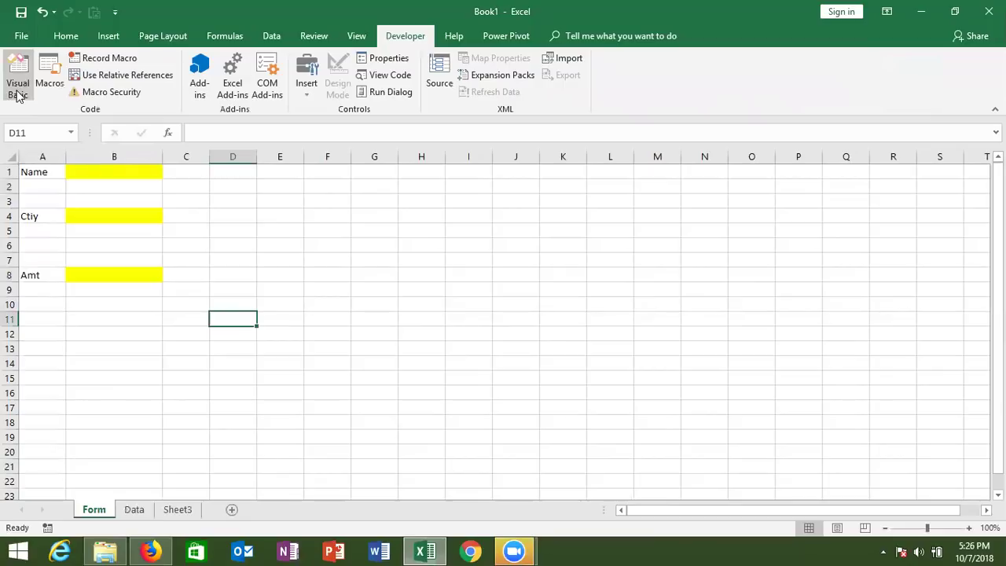
click(18, 93)
- Insert a new module and declare an empty Sub send() macro in it
click(105, 26)
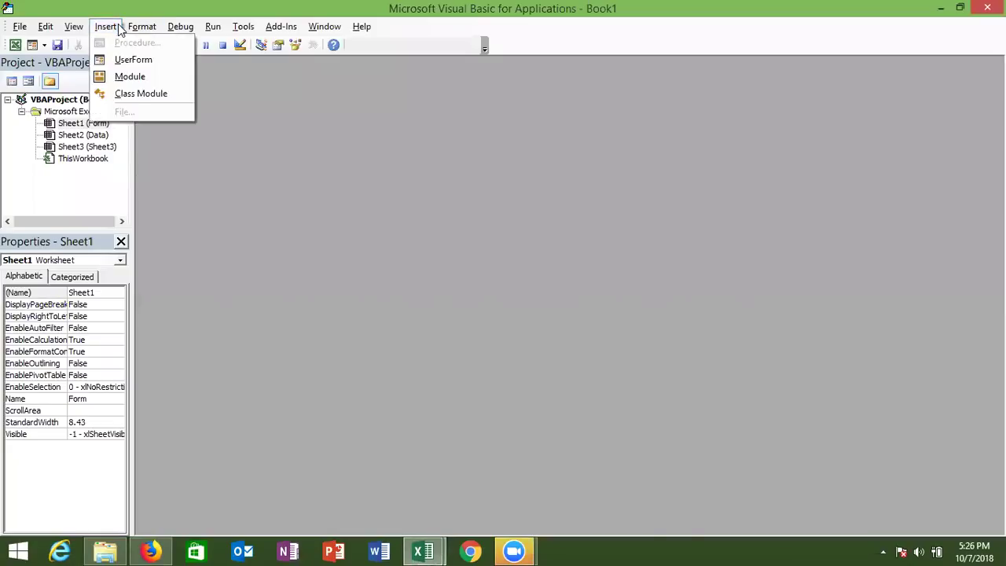
mouse_move(142, 25)
mouse_move(106, 26)
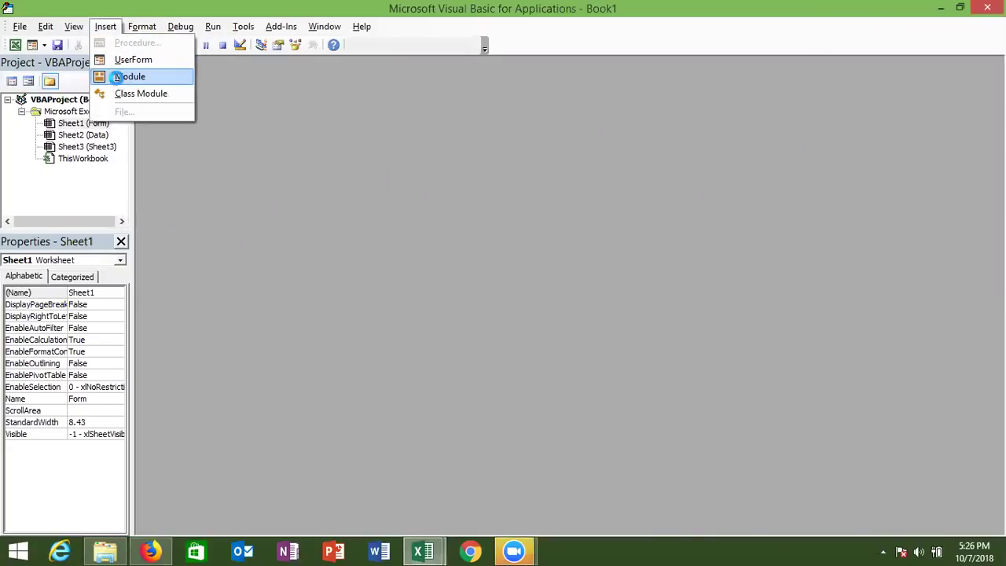
click(116, 77)
text(s)
text(ub rr)
key(BackSpace)
key(BackSpace)
text(send())
key(Return)
key(Return)
key(Return)
key(Return)
key(Return)
key(Up)
key(Up)
key(Up)
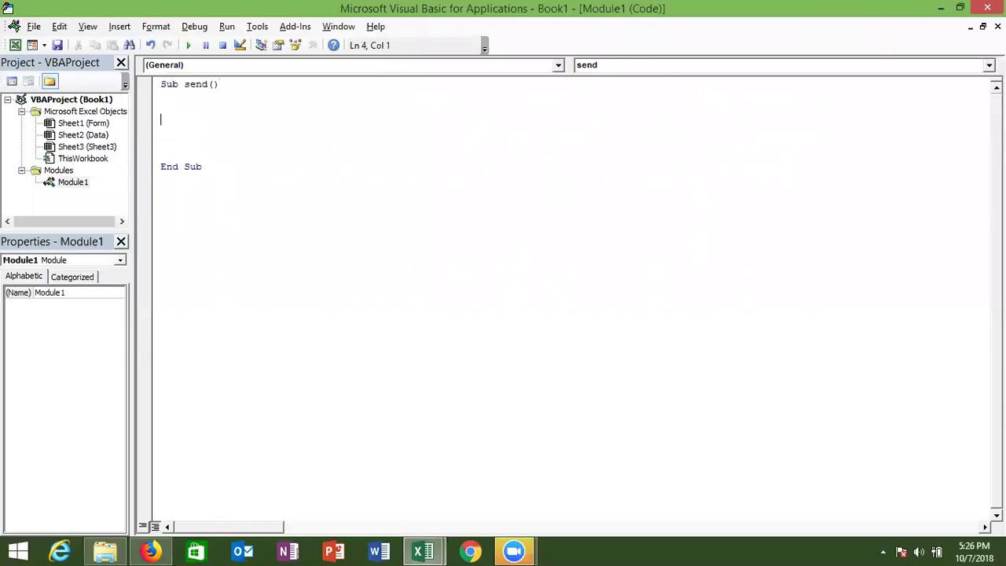
key(alt+Tab)
- Look over Form cell B1 and column A of the Data sheet before returning to the code
click(95, 176)
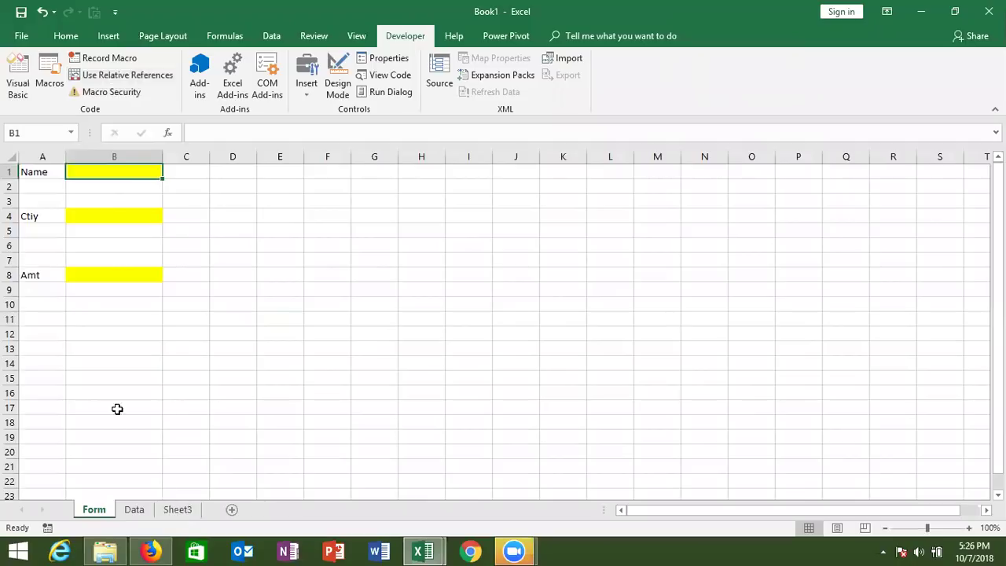
click(133, 509)
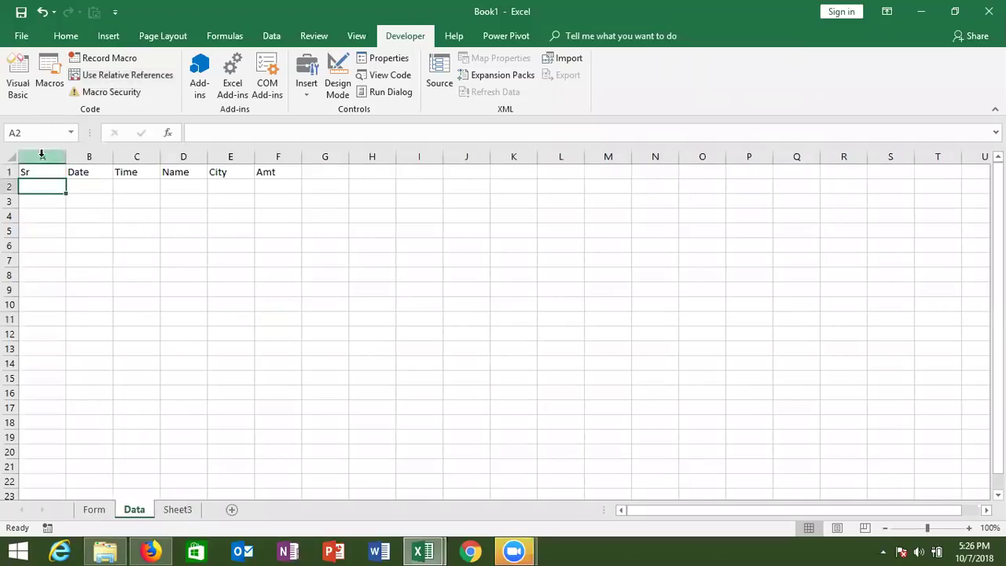
click(42, 157)
click(48, 192)
key(alt+F11)
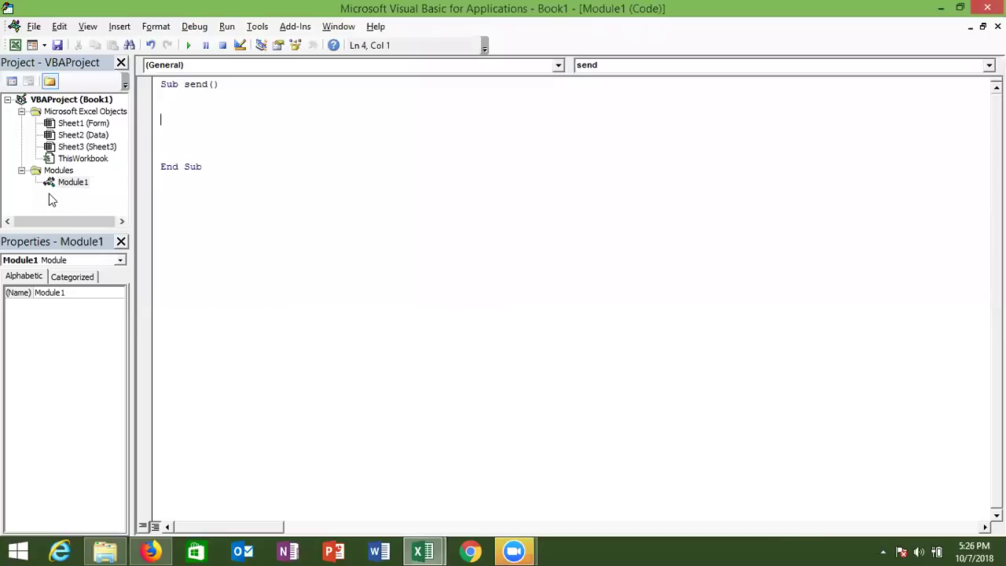
- In send, write ID = Application.WorksheetFunction.Max(Sheets("Data").Range("A:A"))
text(id=)
text(application)
text(.wor)
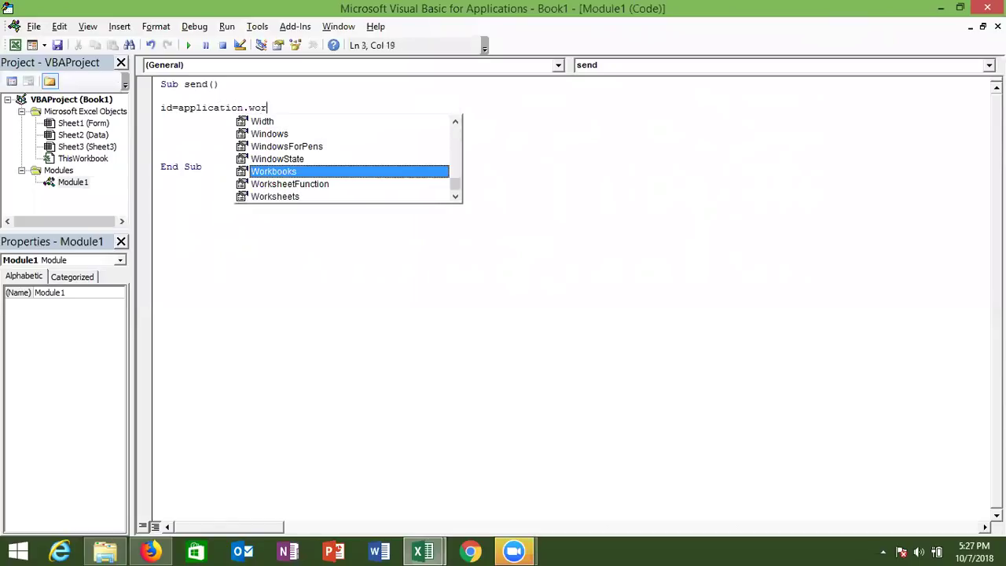
key(Down)
key(Tab)
text(.)
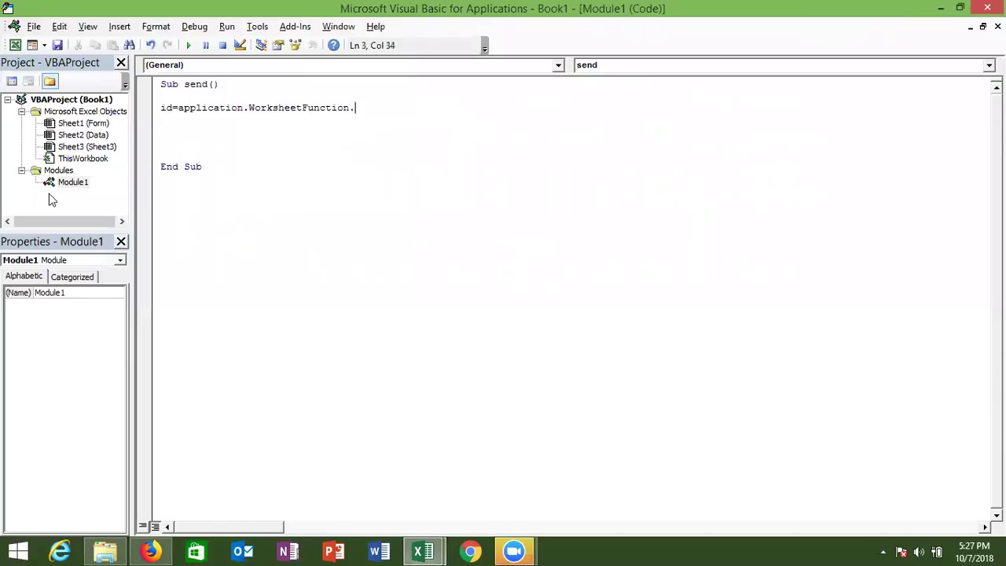
text(ma)
key(Down)
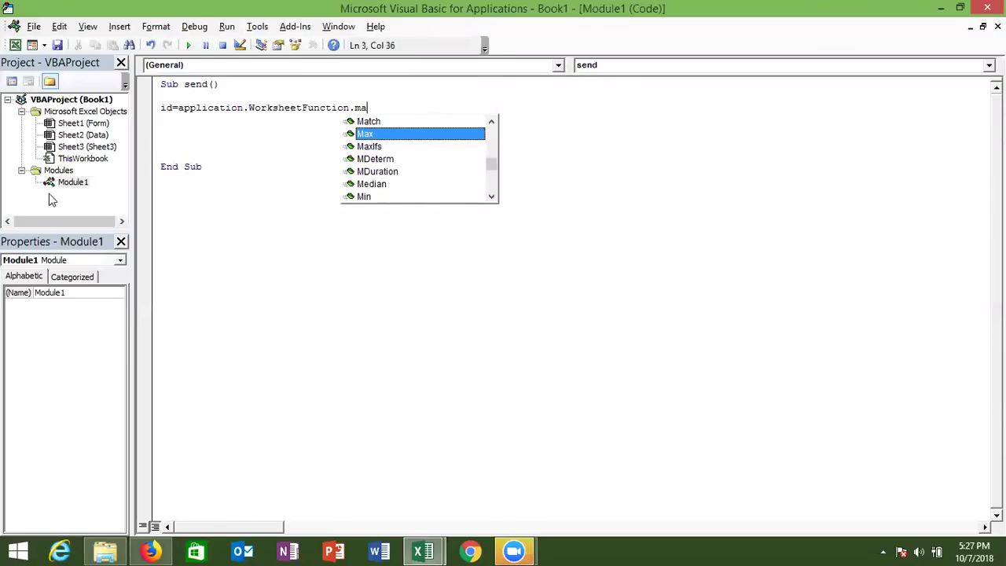
key(Tab)
text(()
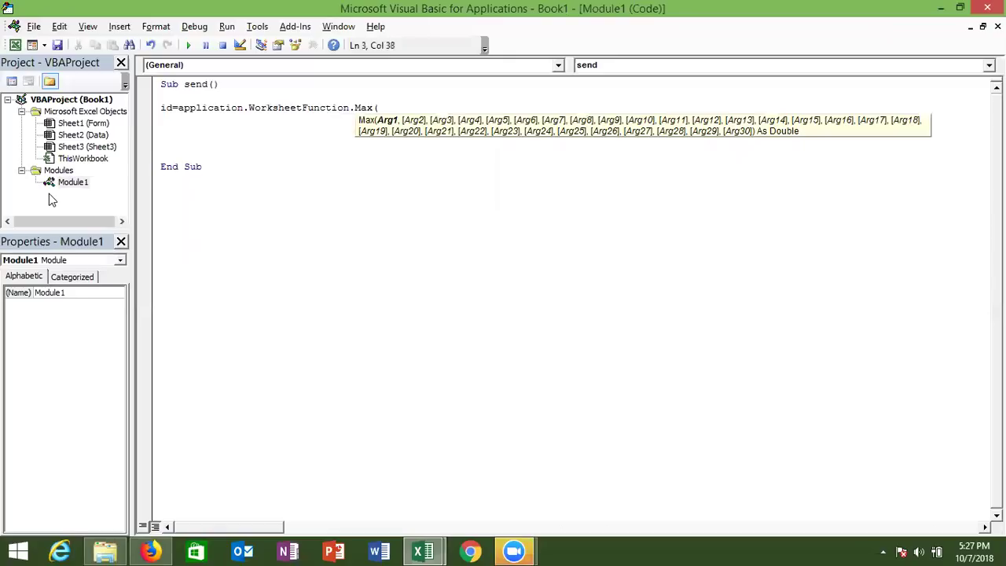
text(sheets)
text(()
text(Data)
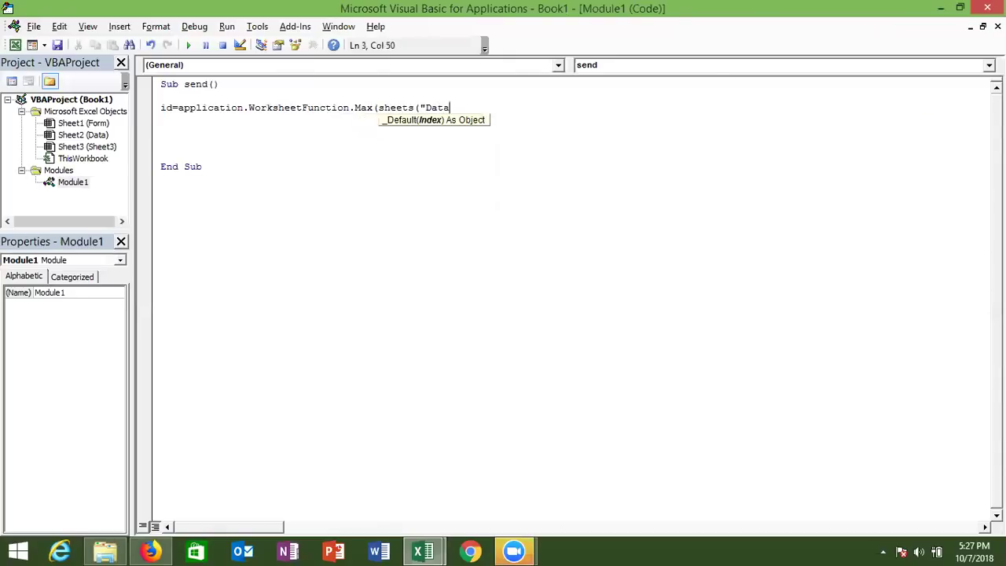
text(").range()
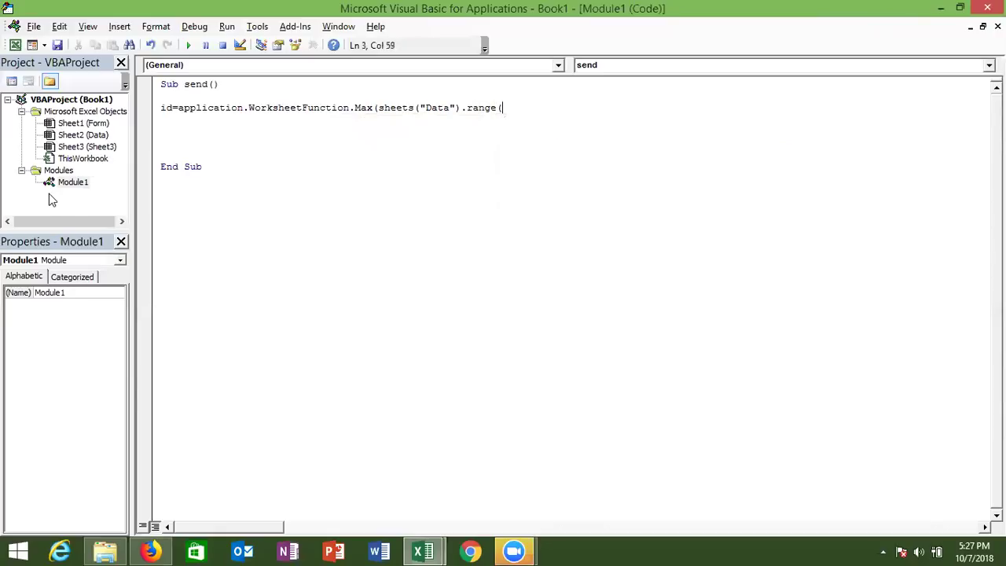
text("A:A)
text()))
key(Return)
- Add test formulas =MAX(A:A) in G4 and =G4+1 in H4 on the Data sheet
key(alt+Tab)
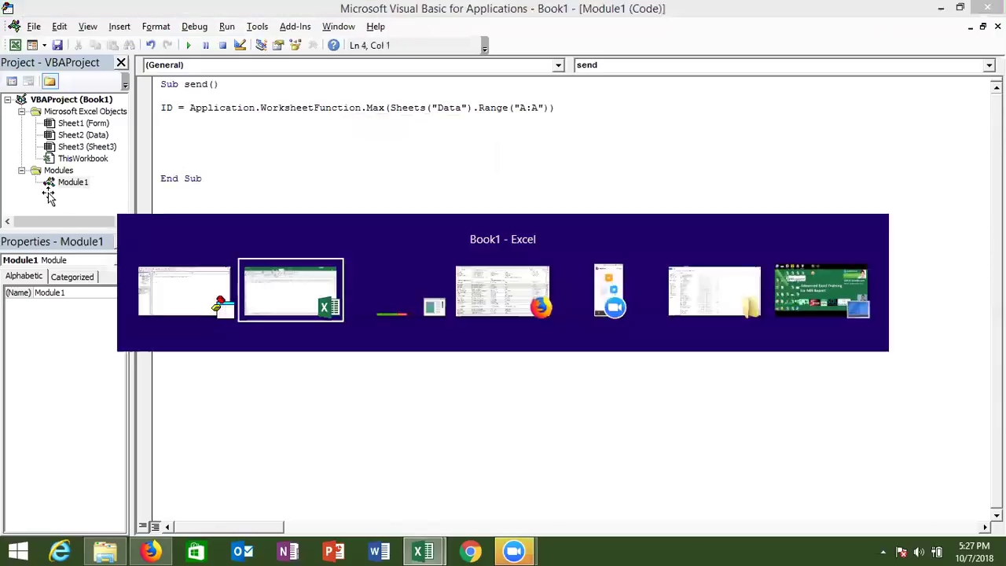
click(332, 213)
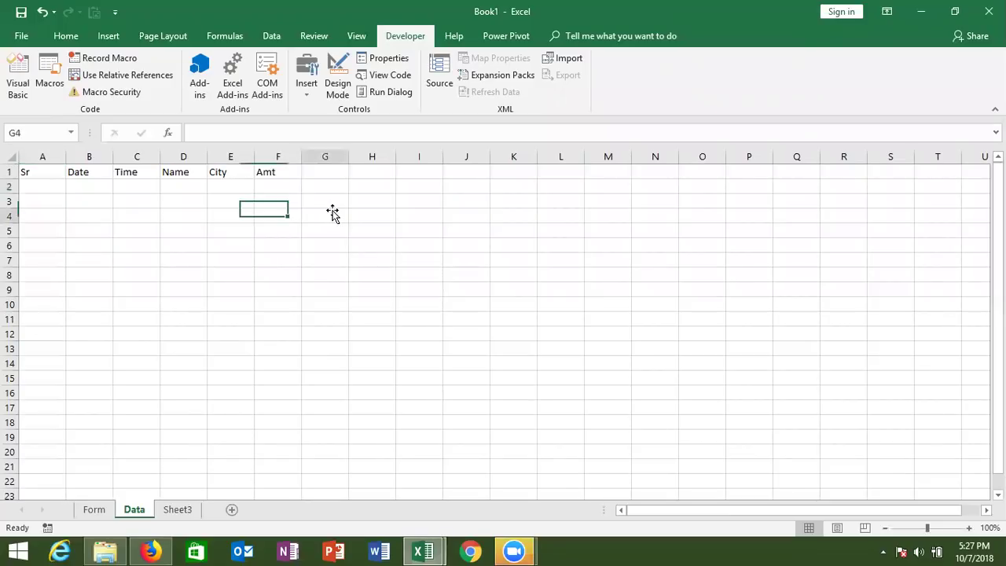
text(=m)
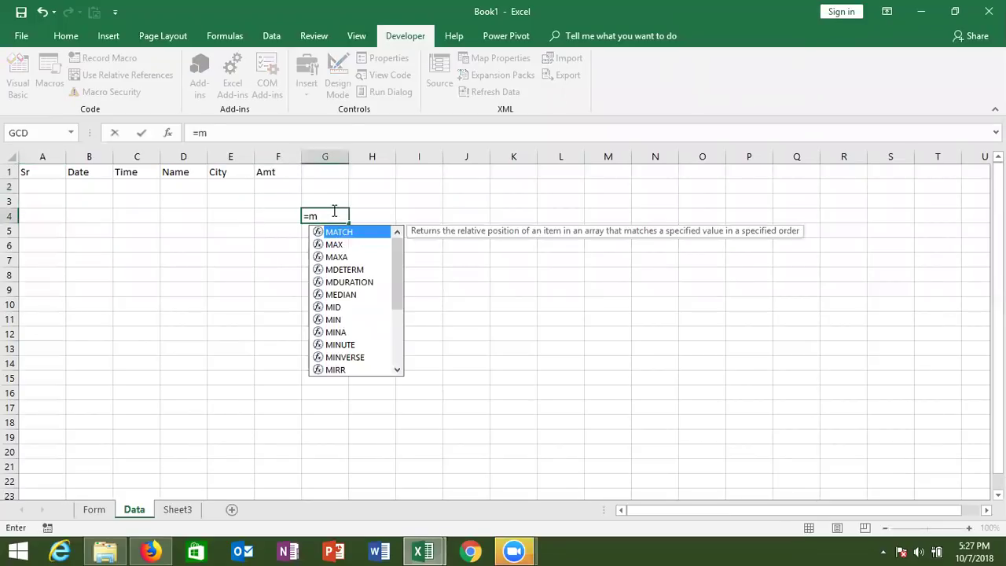
key(Down)
key(Tab)
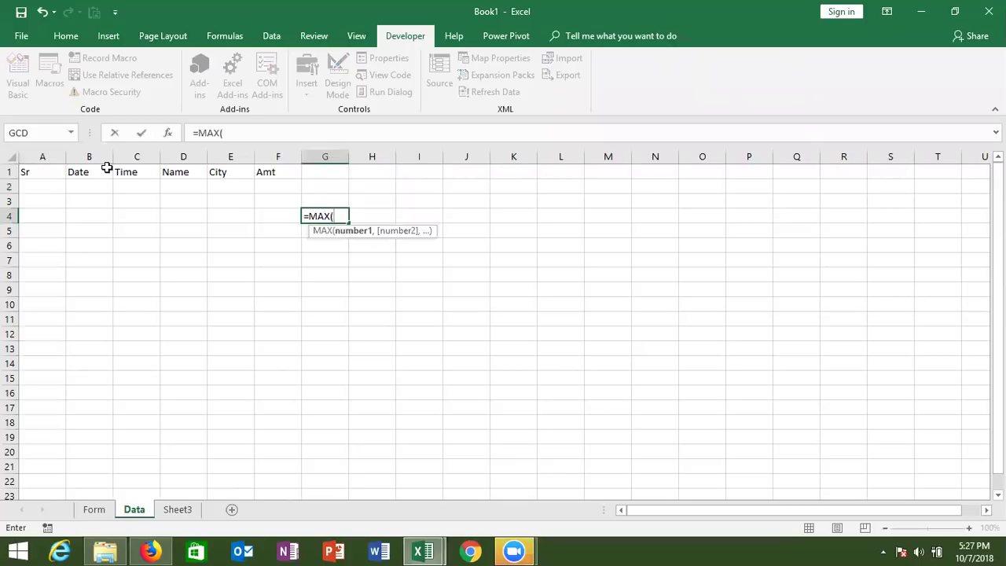
click(41, 152)
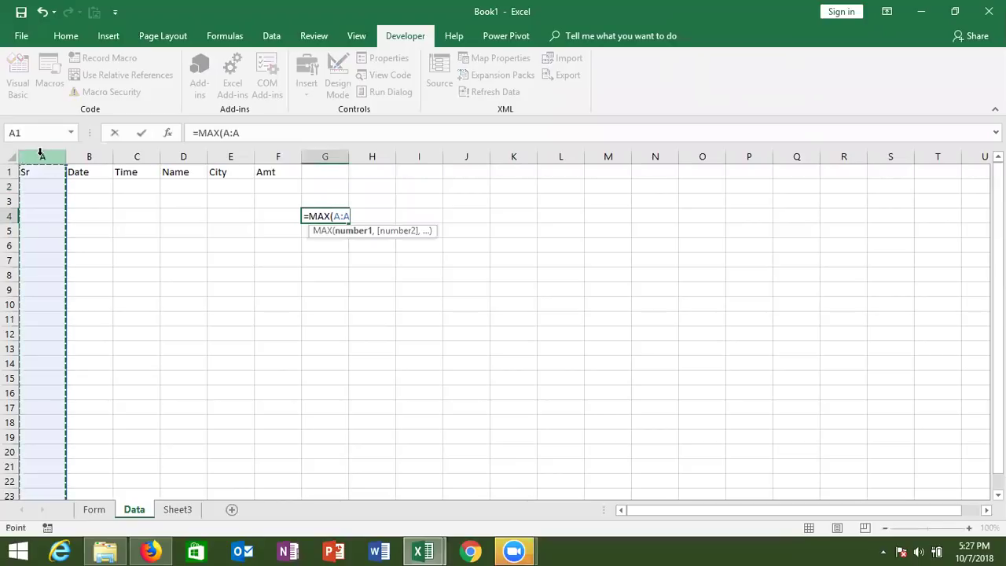
key(Return)
key(Up)
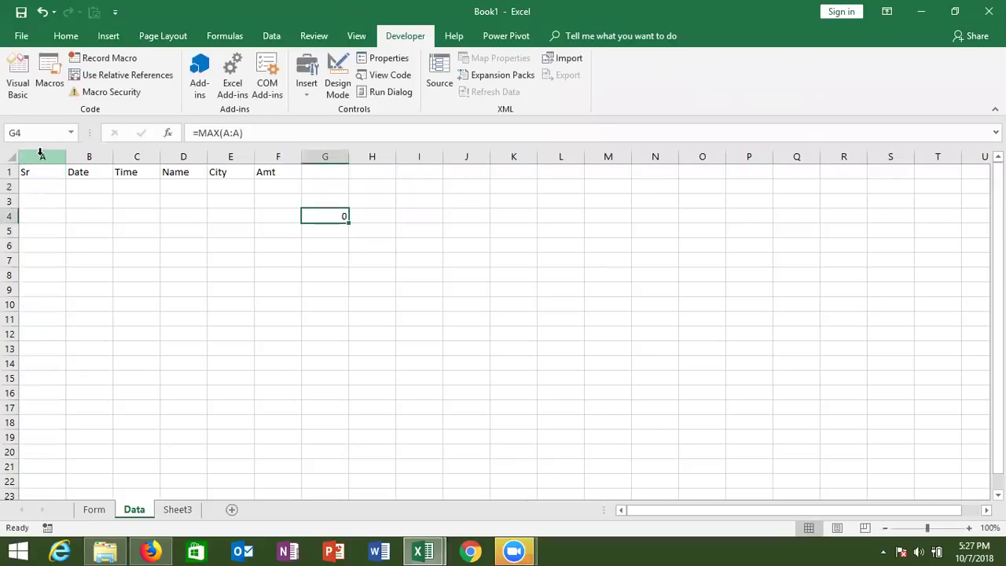
click(381, 215)
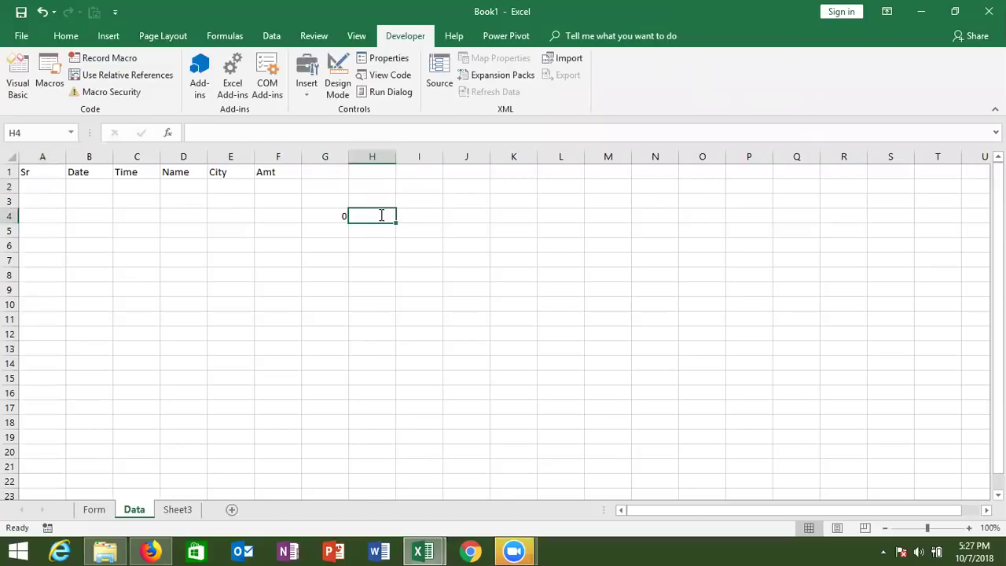
text(=G4+1)
key(Return)
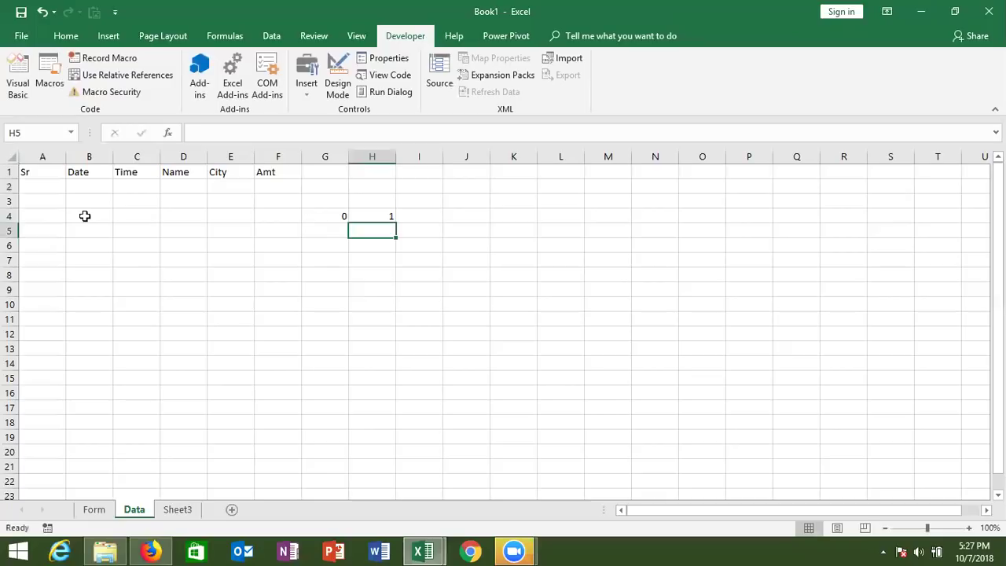
- Enter serial numbers 1, 2 and 3 in A2:A4, checking the test formulas update
click(37, 183)
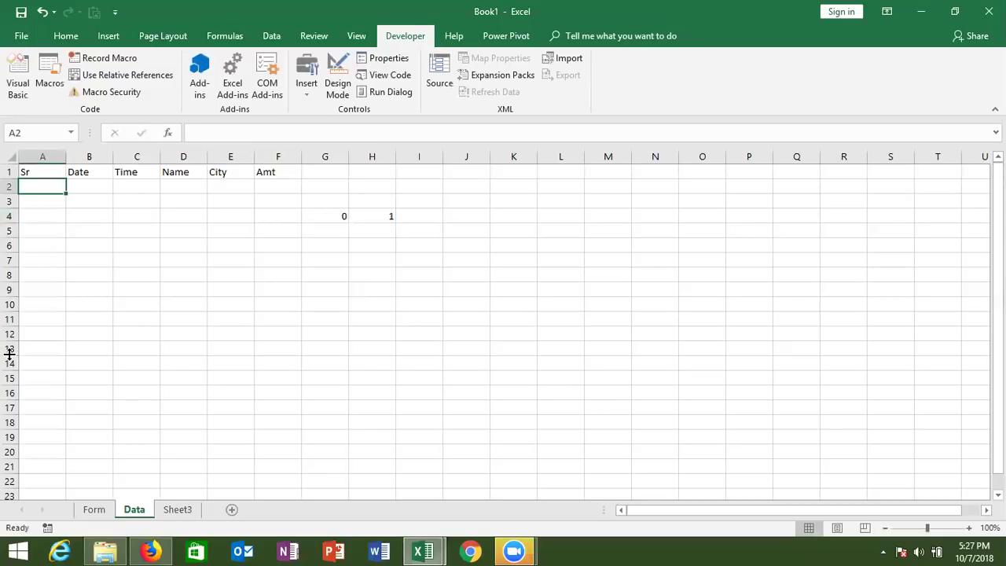
text(1)
key(Return)
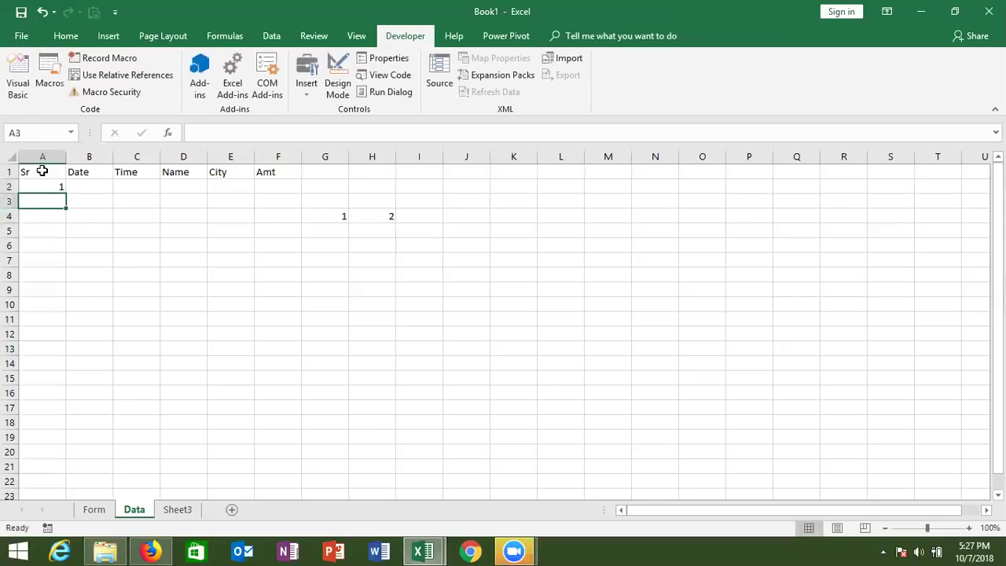
click(42, 152)
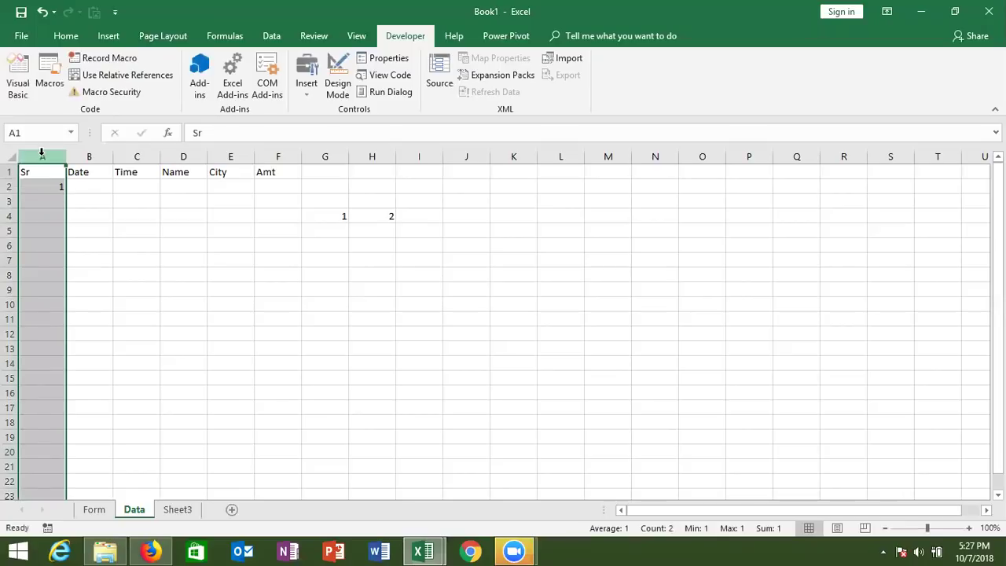
click(336, 216)
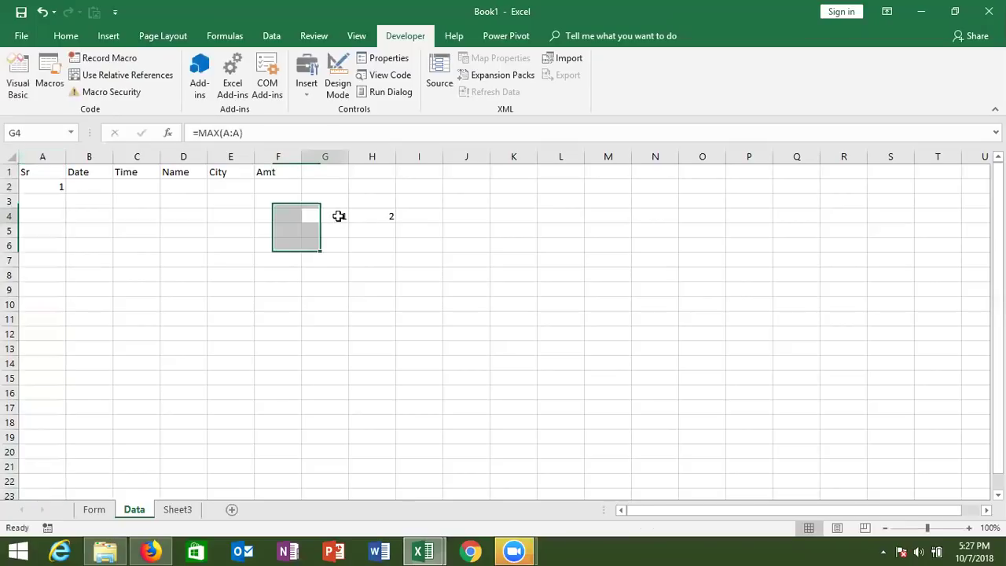
click(380, 218)
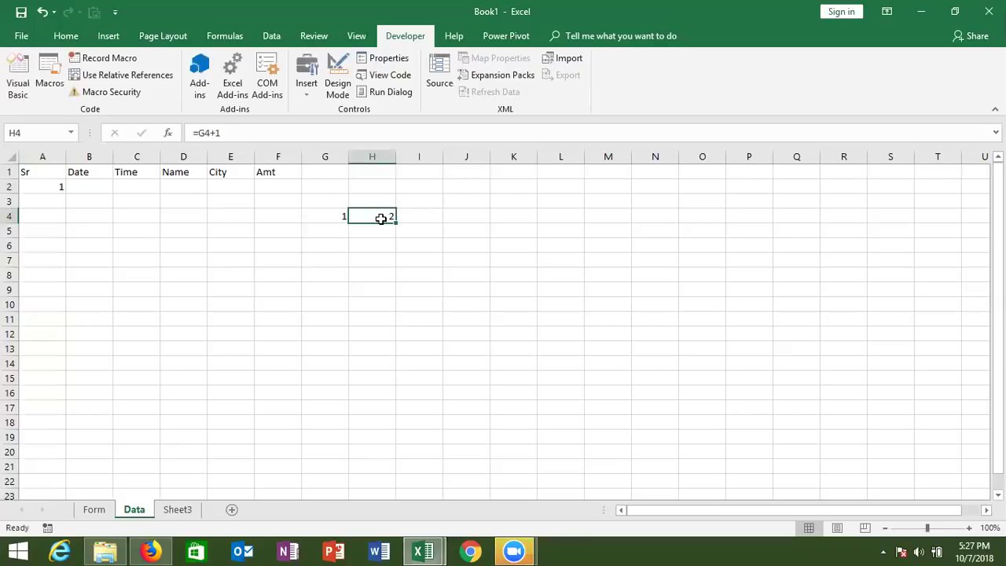
click(63, 202)
text(2)
key(Return)
text(3)
key(Return)
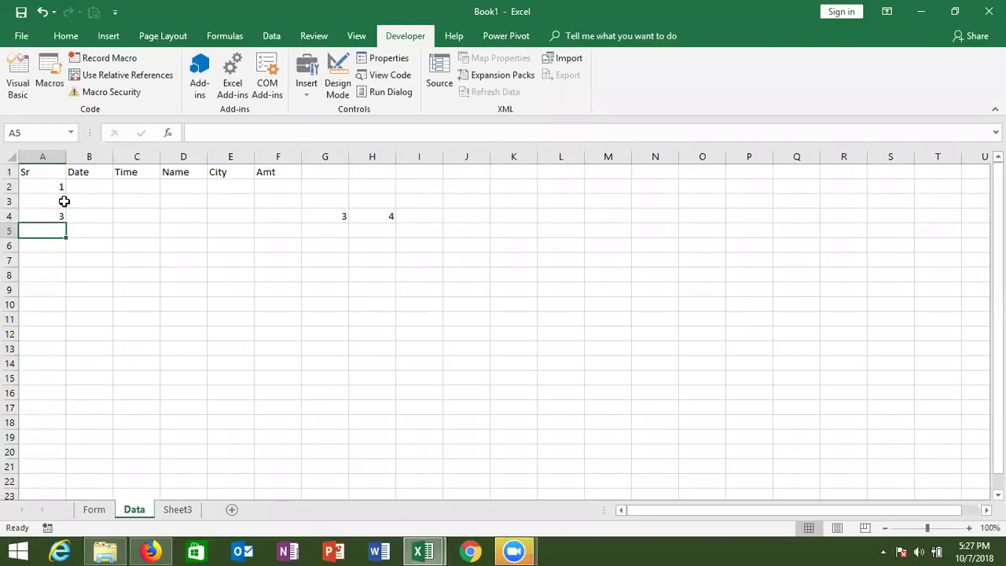
- Clear the test formulas from G3:H5 and select the numbers in A2:A4
drag(328, 200, 387, 223)
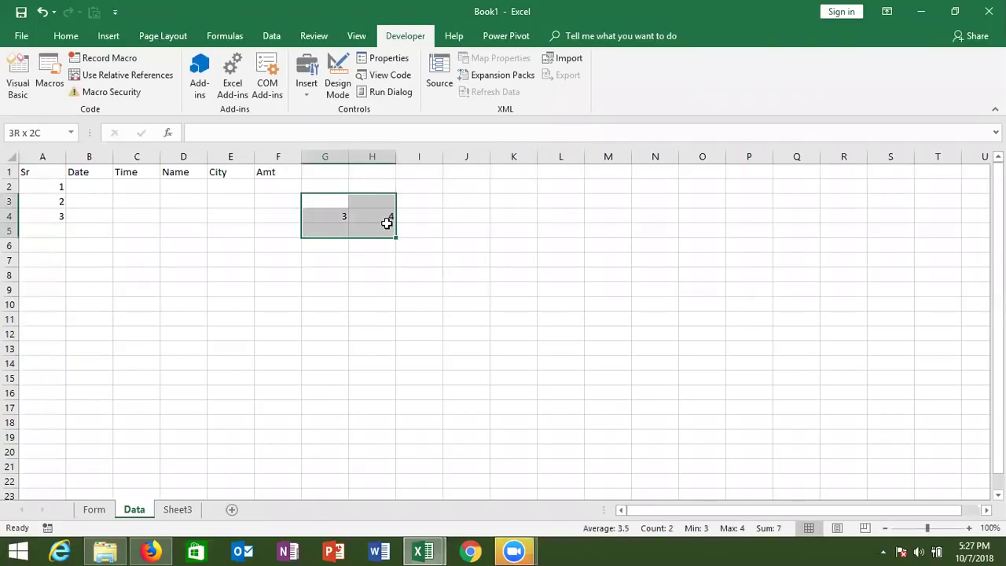
key(Delete)
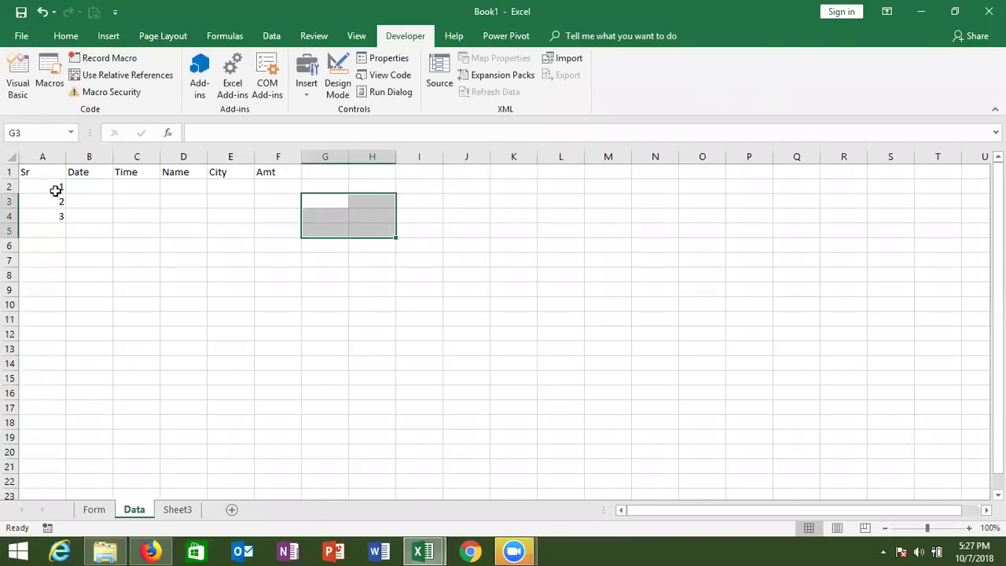
drag(56, 190, 58, 213)
key(alt+F11)
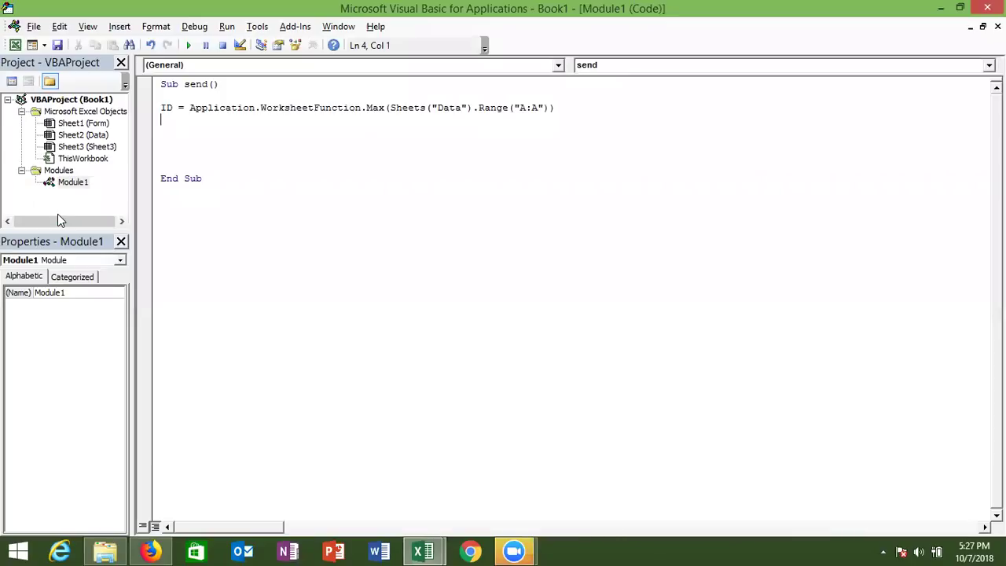
double_click(380, 111)
double_click(301, 107)
click(240, 102)
double_click(240, 107)
double_click(273, 107)
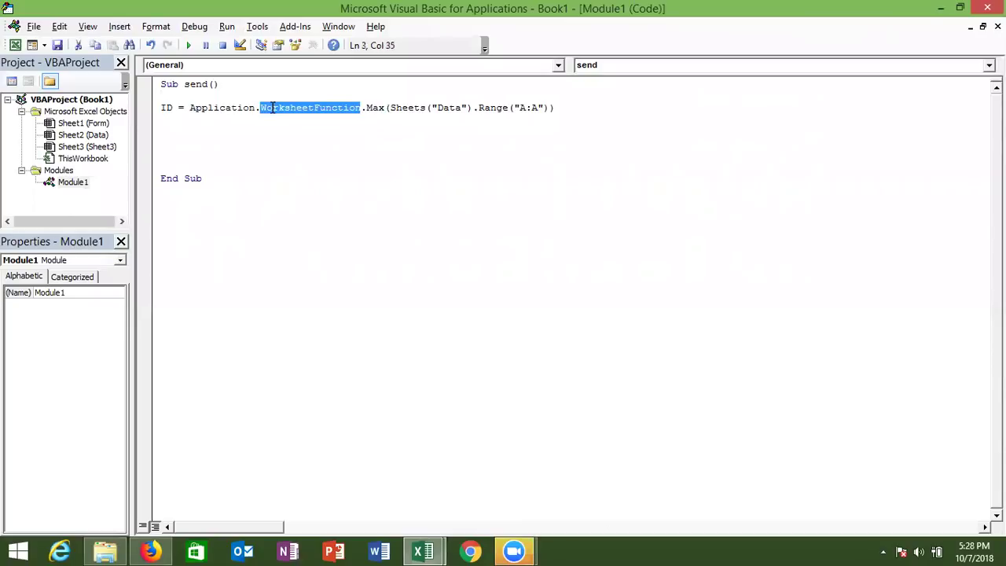
double_click(375, 107)
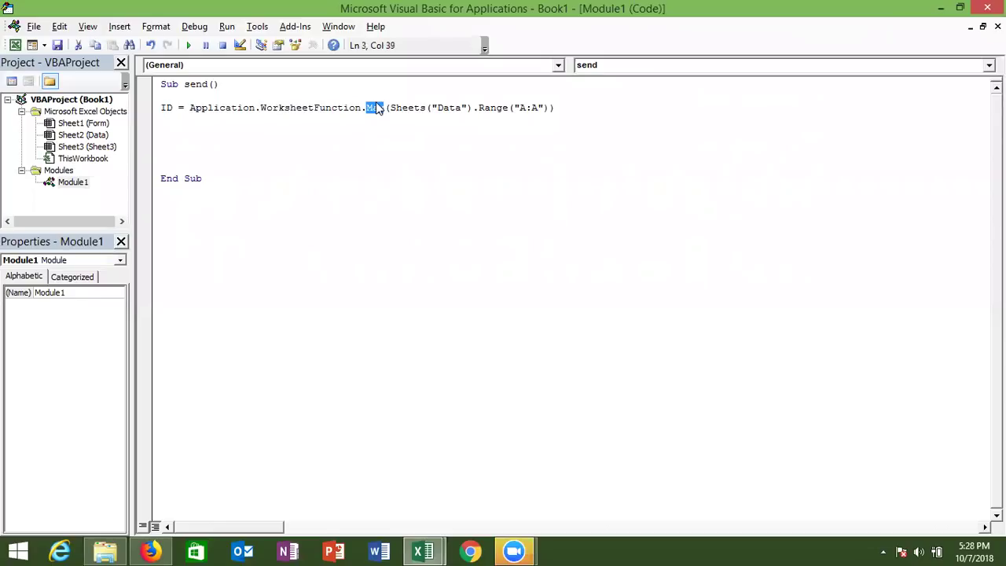
click(366, 128)
text(max)
text(()
key(BackSpace)
key(BackSpace)
key(BackSpace)
key(BackSpace)
text(len()
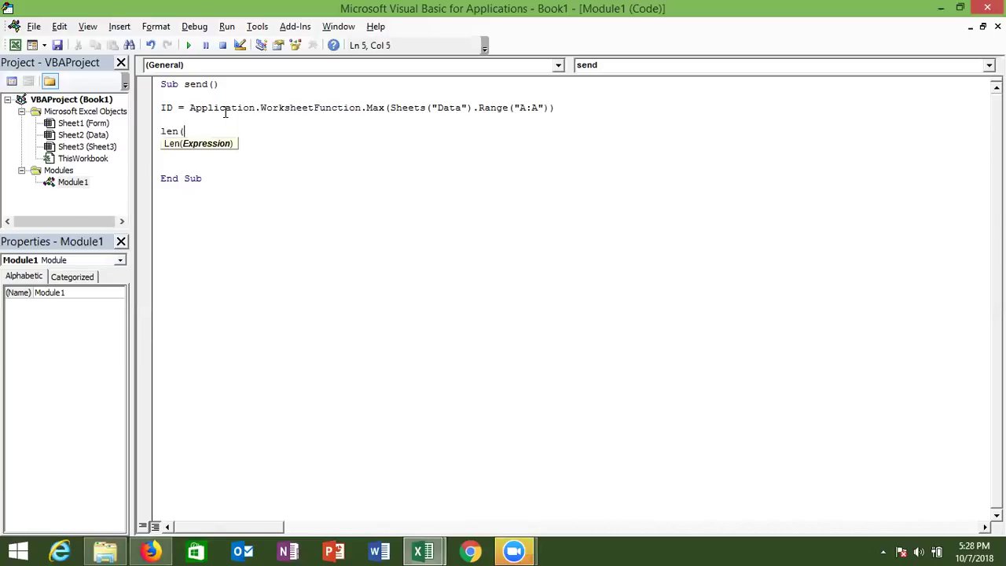
key(BackSpace)
key(BackSpace)
key(BackSpace)
key(BackSpace)
text(max()
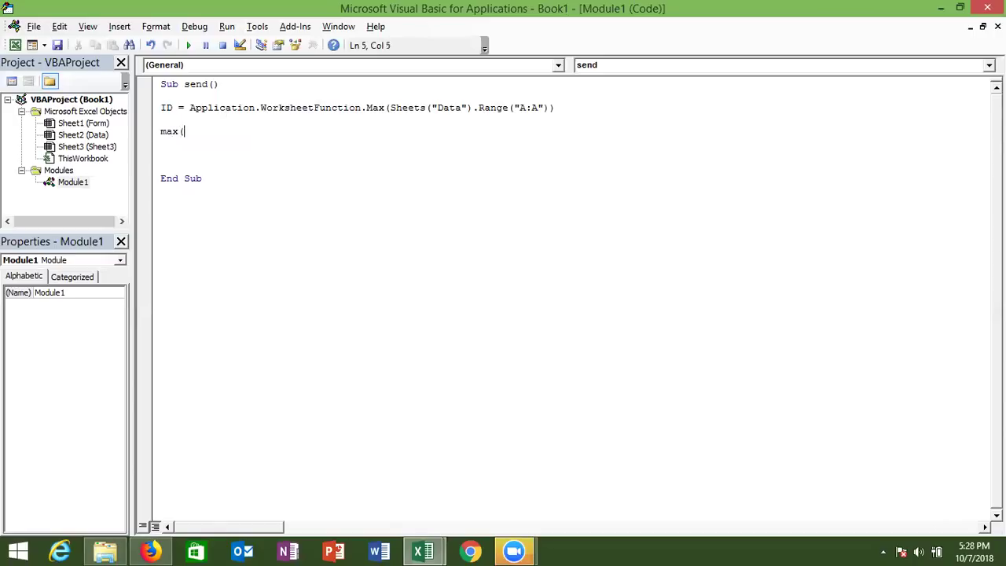
key(BackSpace)
key(BackSpace)
key(BackSpace)
key(BackSpace)
double_click(167, 110)
click(190, 107)
key(shift+Right)
key(shift+Right)
key(shift+Right)
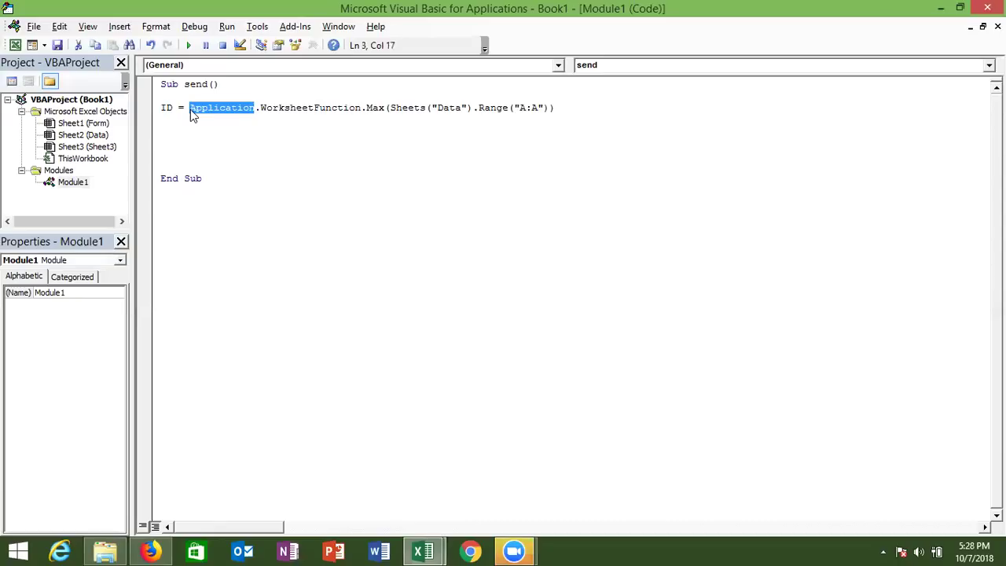
- Add the line Sheets("Data").Range("A1").End(xlUp).Offset(1, 0).Value = ID below the ID line
click(173, 139)
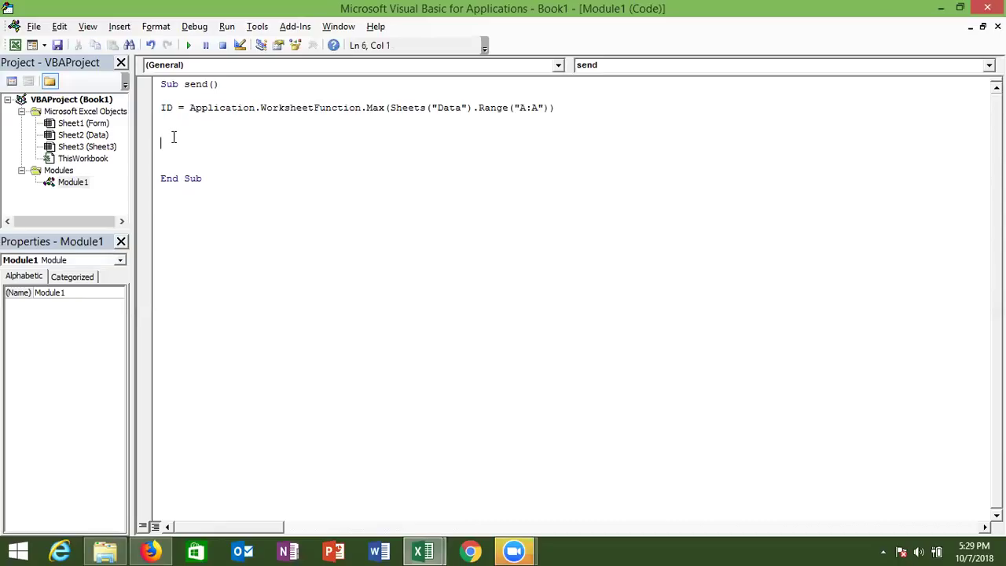
key(Return)
key(Up)
text(range)
key(BackSpace)
key(BackSpace)
key(BackSpace)
key(BackSpace)
key(BackSpace)
text(sheets("Data"))
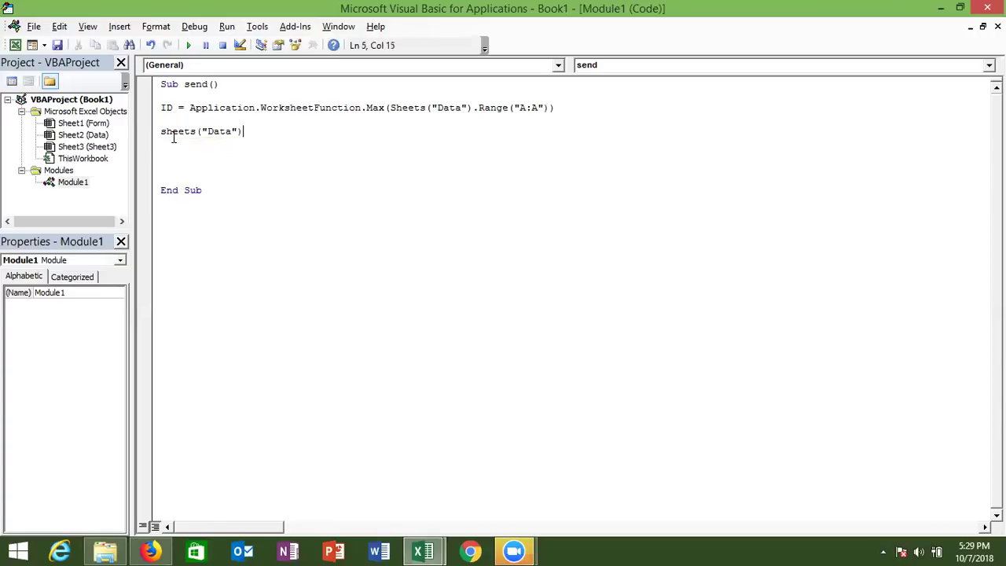
text(.end)
key(Left)
key(Left)
key(BackSpace)
key(Delete)
key(Delete)
text(range)
text(("A1)
text("))
text(.end(xlup)
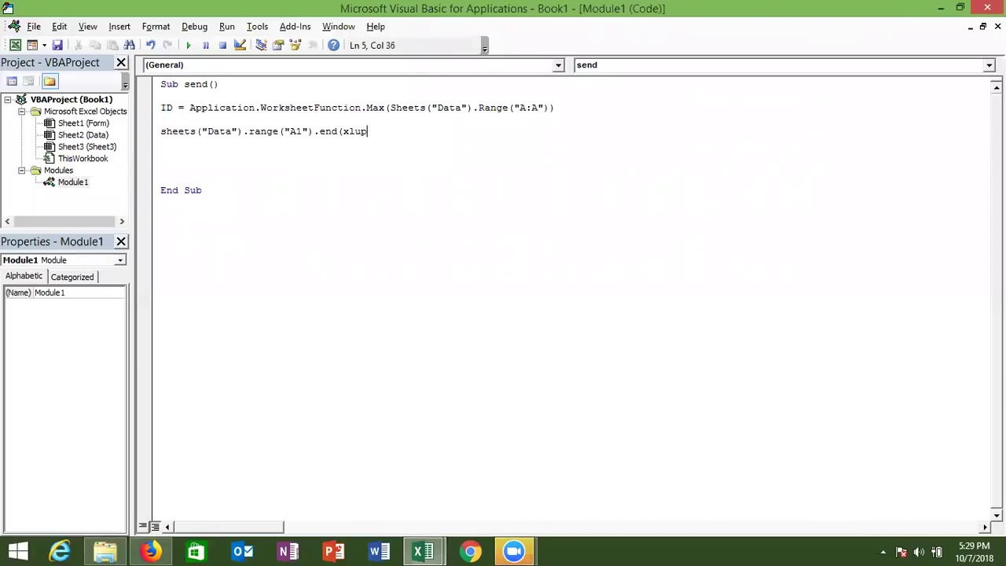
text())
text(.offset(1,0))
text(.value = )
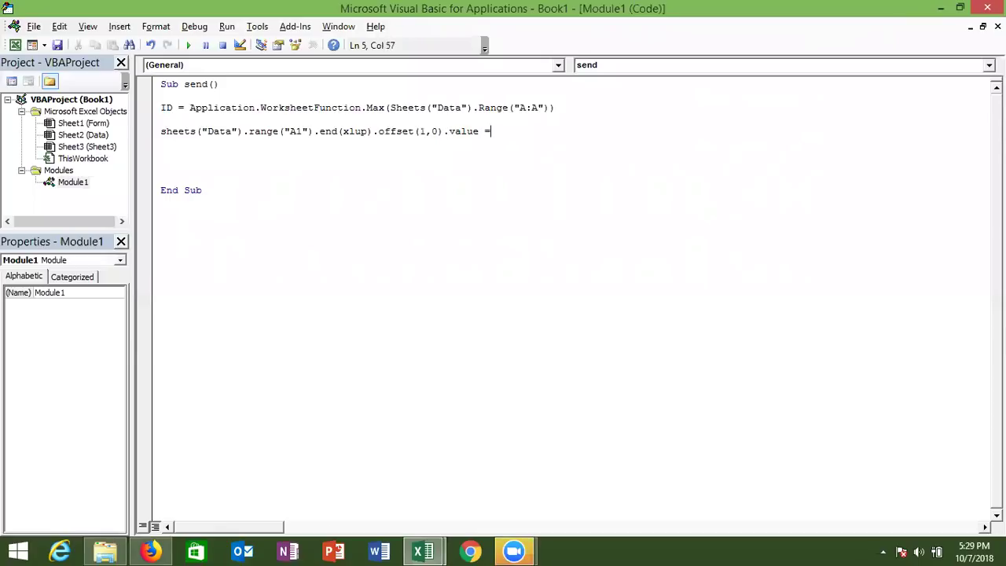
text(ID)
key(Return)
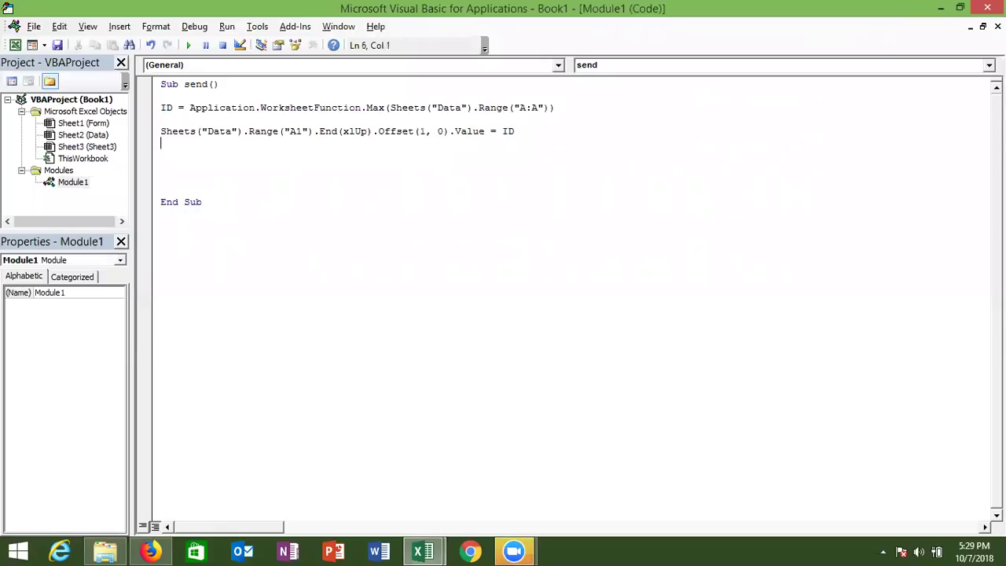
click(525, 130)
- Append + 1 to the line and highlight its End(xlUp), Offset, Value and ID parts
text(+1)
click(449, 176)
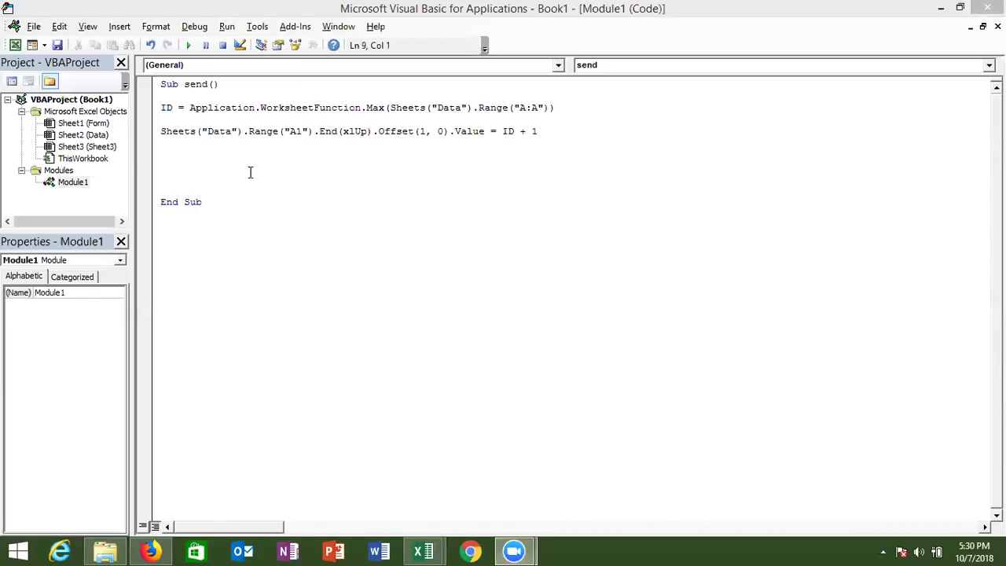
click(315, 134)
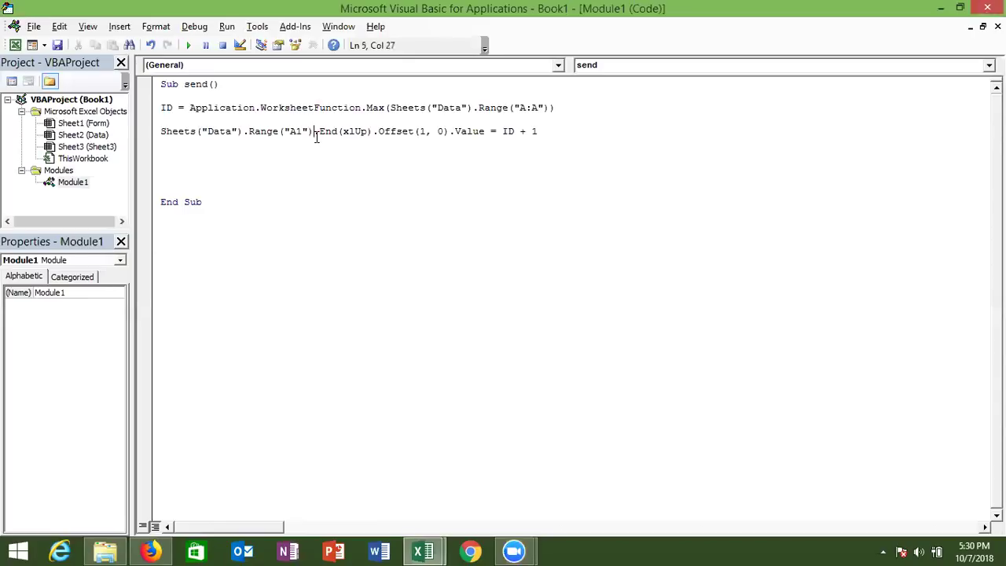
click(353, 140)
click(384, 132)
click(415, 131)
double_click(414, 131)
click(420, 132)
double_click(465, 132)
double_click(492, 132)
double_click(507, 132)
click(196, 146)
- Switch to the Excel workbook and extend the selection up column A
key(alt+Tab)
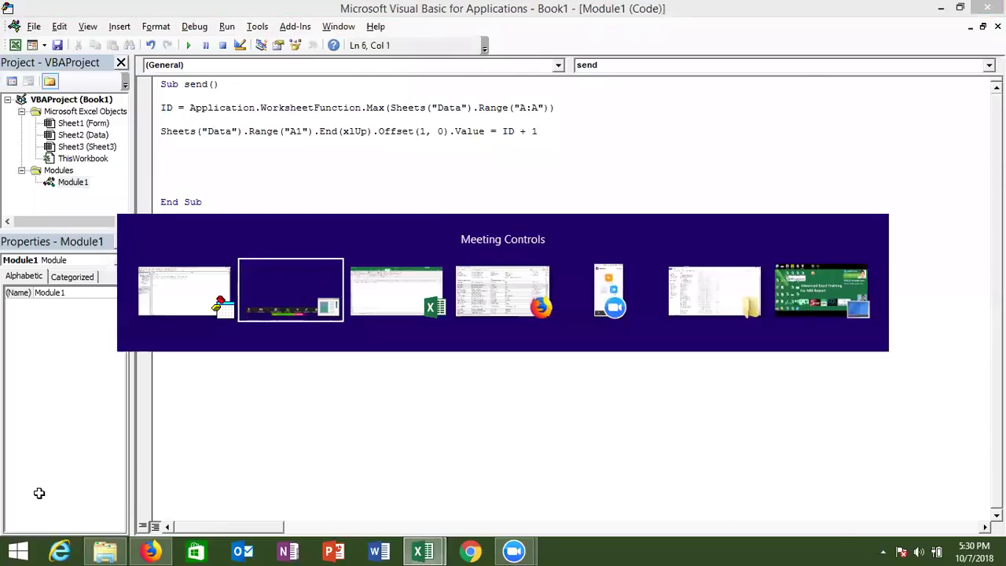
key(Tab)
key(ctrl+shift+Up)
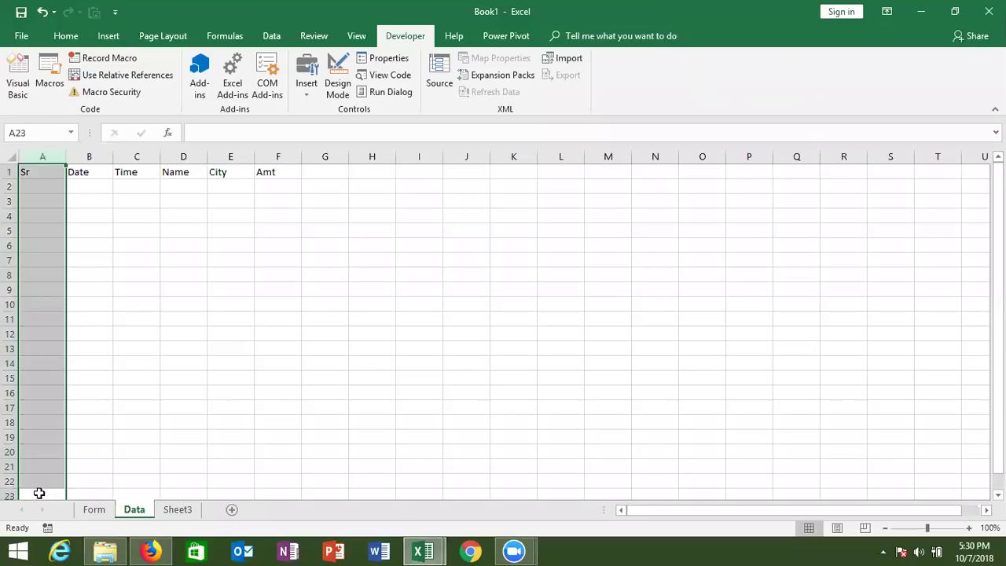
- Type 1 into Data sheet cell A2 below the Sr header, then return to the VBA editor
key(Up)
key(Up)
key(Up)
key(Up)
key(ctrl+Up)
key(Down)
text(1)
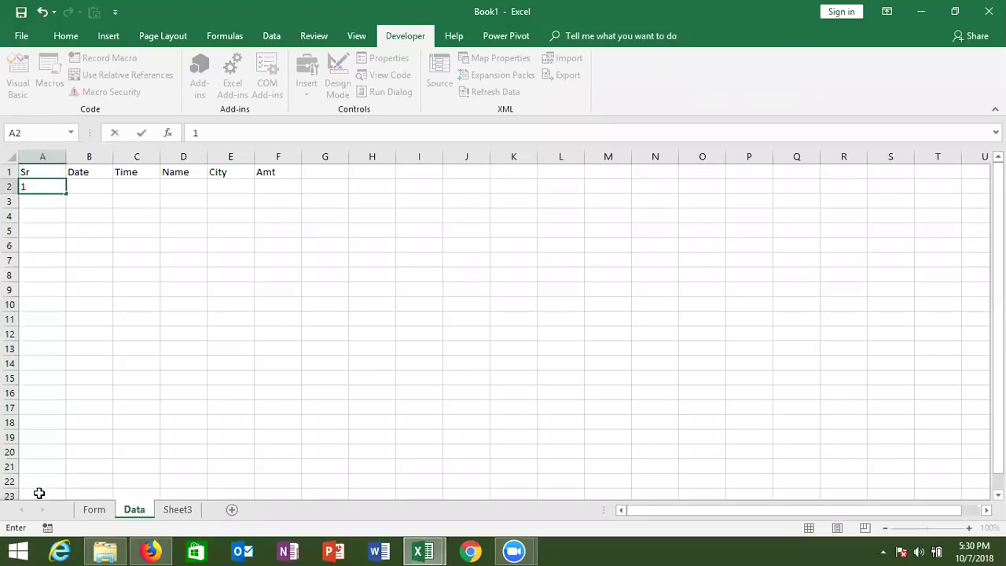
key(Return)
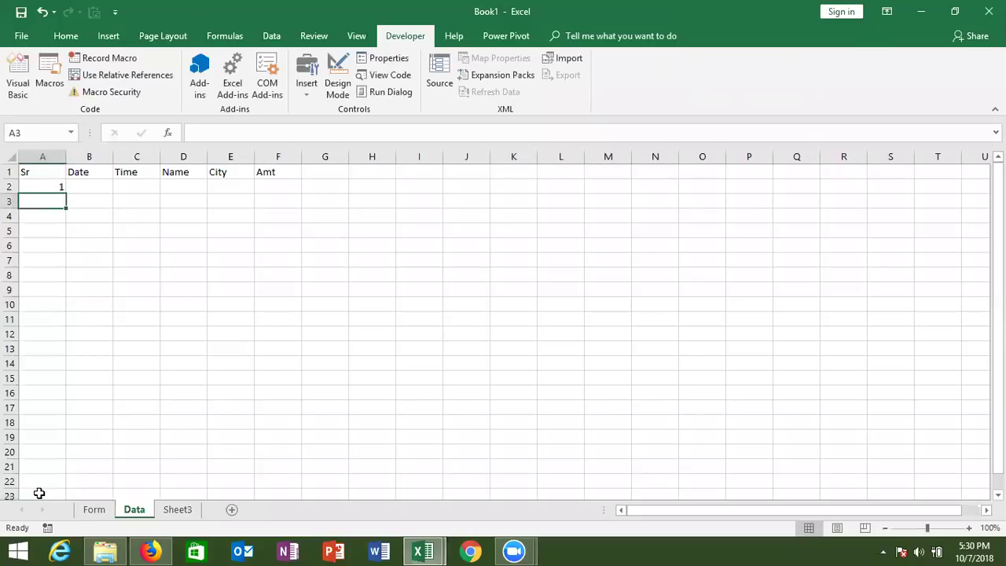
key(alt+F11)
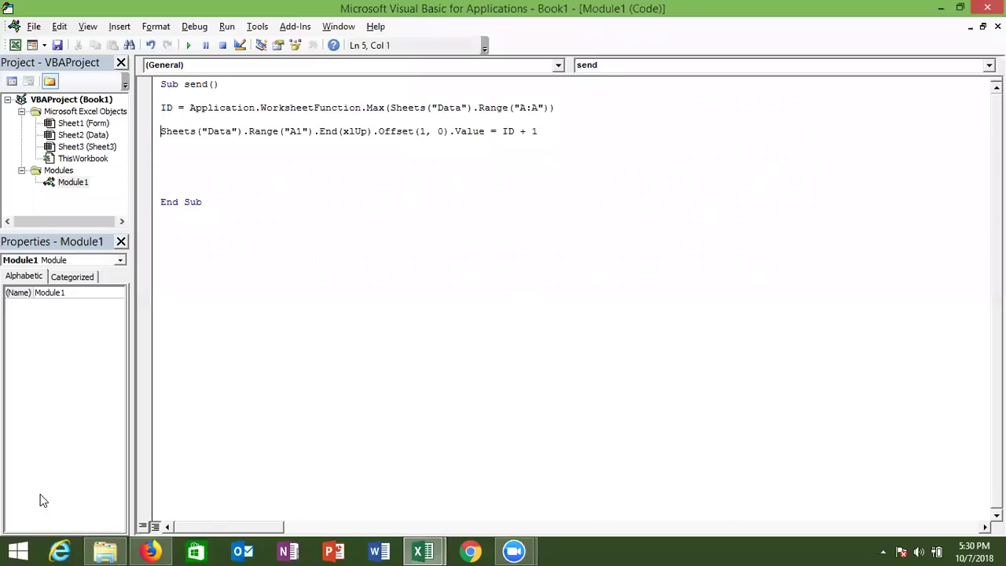
- Duplicate the serial-number line and make the copy write Date via Offset(0, 1)
key(shift+Down)
key(ctrl+c)
key(ctrl+v)
key(ctrl+v)
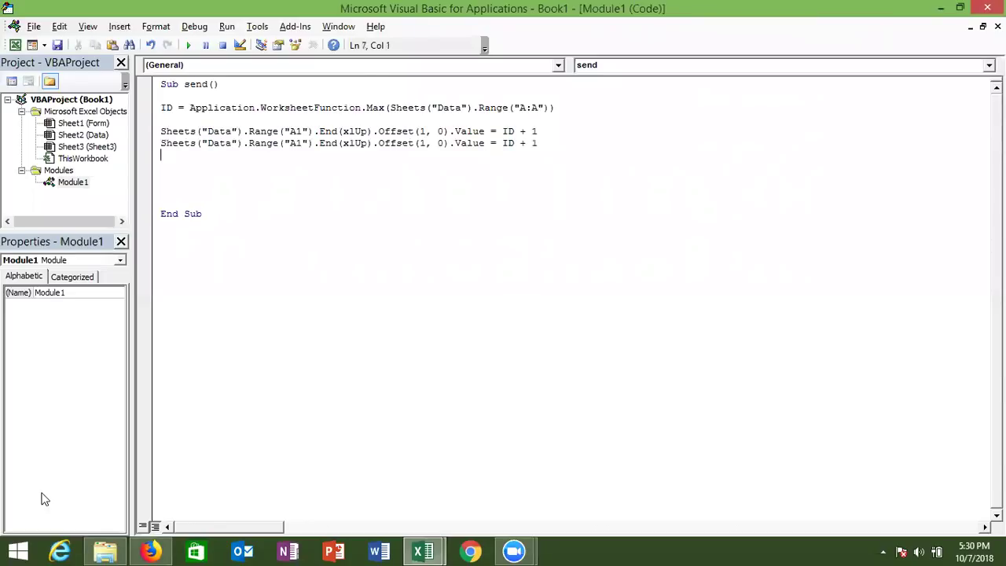
double_click(422, 143)
text(0)
double_click(442, 143)
text(1)
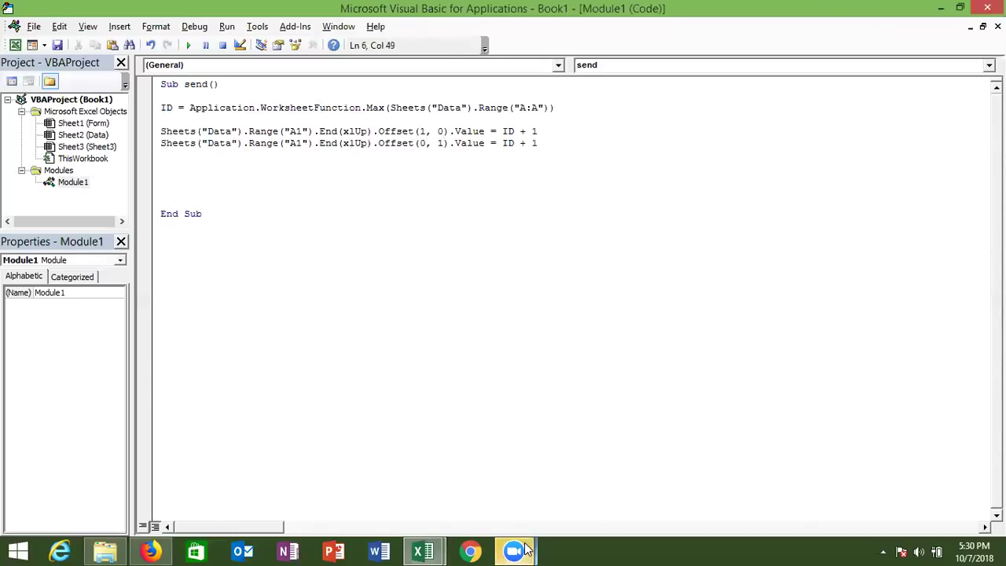
mouse_move(513, 551)
mouse_move(600, 441)
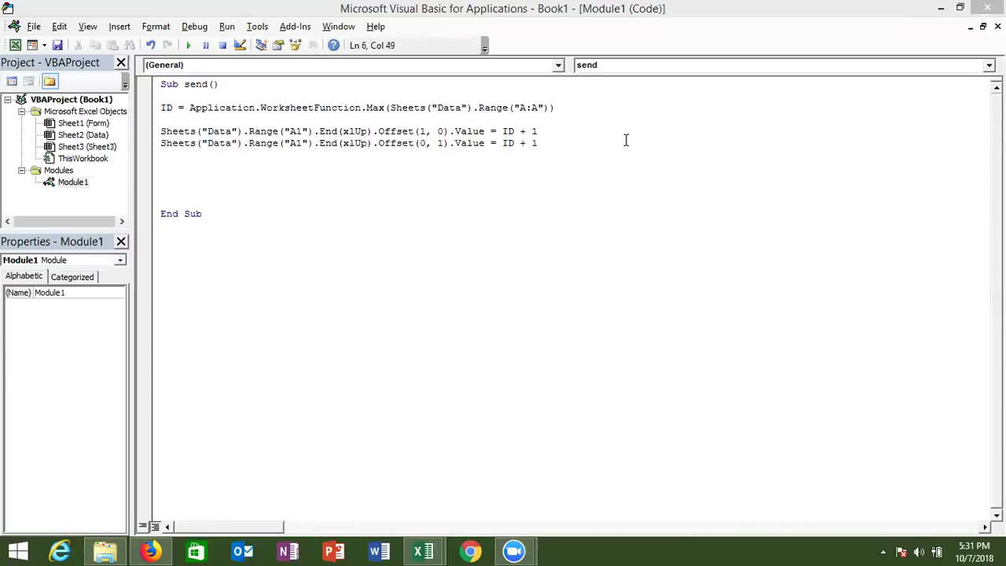
click(530, 154)
click(537, 144)
key(ctrl+shift+Left)
key(ctrl+shift+Left)
key(ctrl+shift+Left)
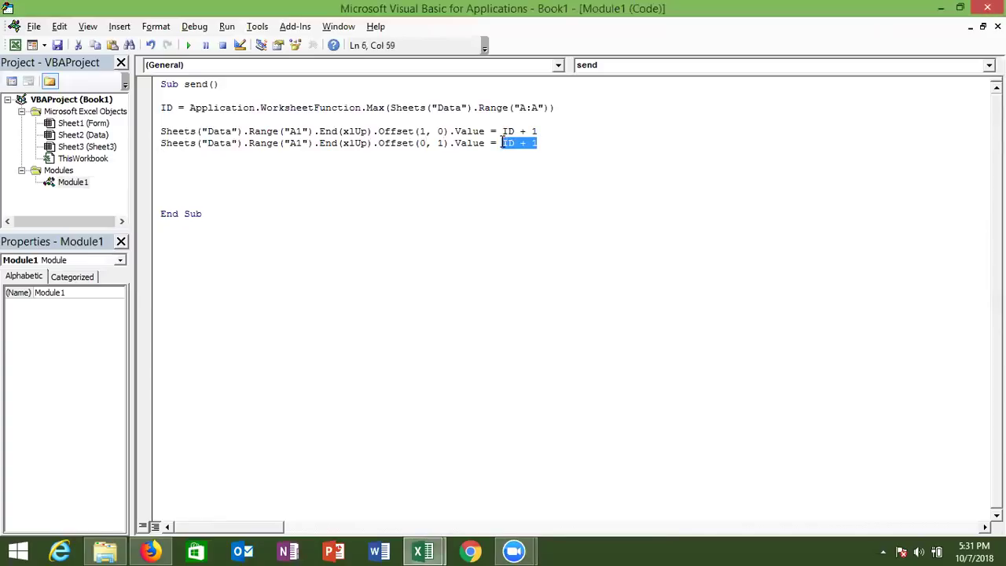
text(date)
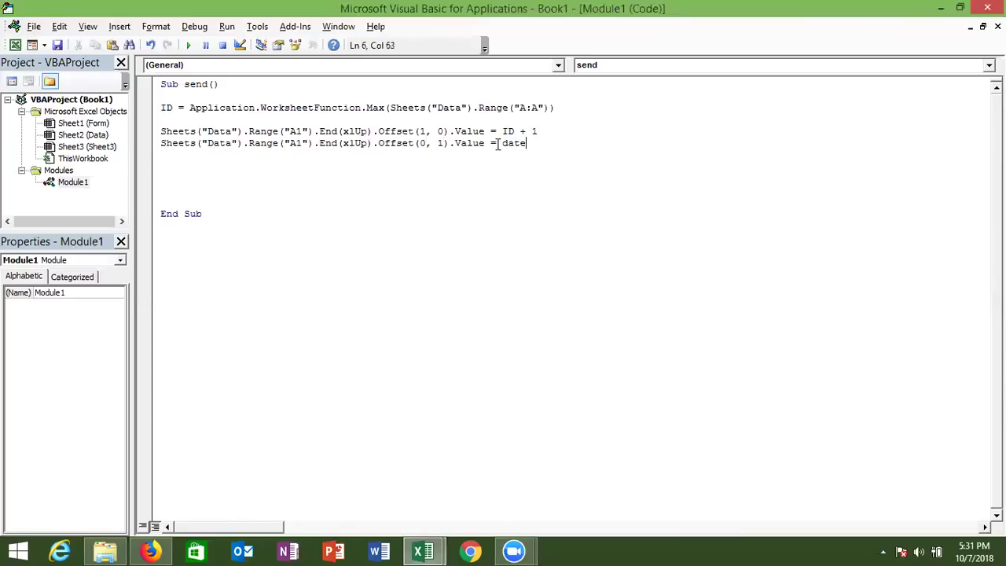
click(510, 172)
- Change A1 to A65000 on both Data-sheet lines and set a breakpoint on the serial line
click(299, 130)
key(BackSpace)
text(65000)
click(302, 143)
key(BackSpace)
text(65000)
click(303, 175)
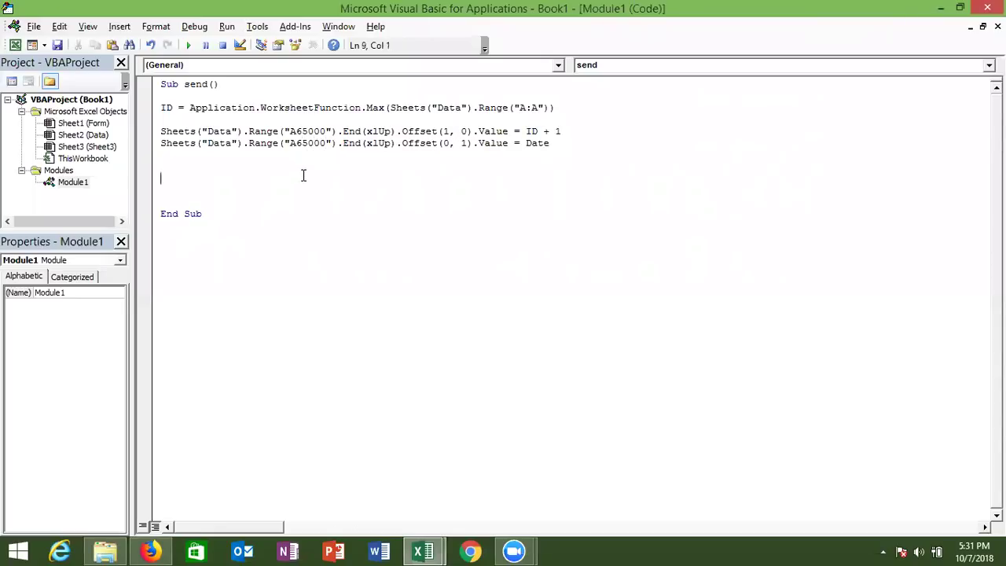
click(149, 134)
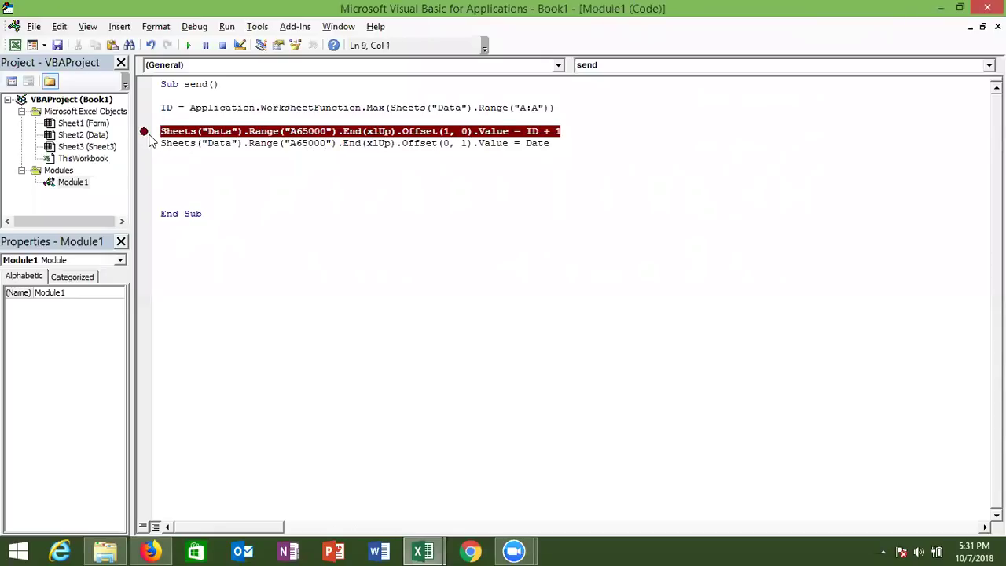
- Jump to A65000 on the Data sheet, return to A2, and clear the test value 1
key(alt+Tab)
key(alt+Tab)
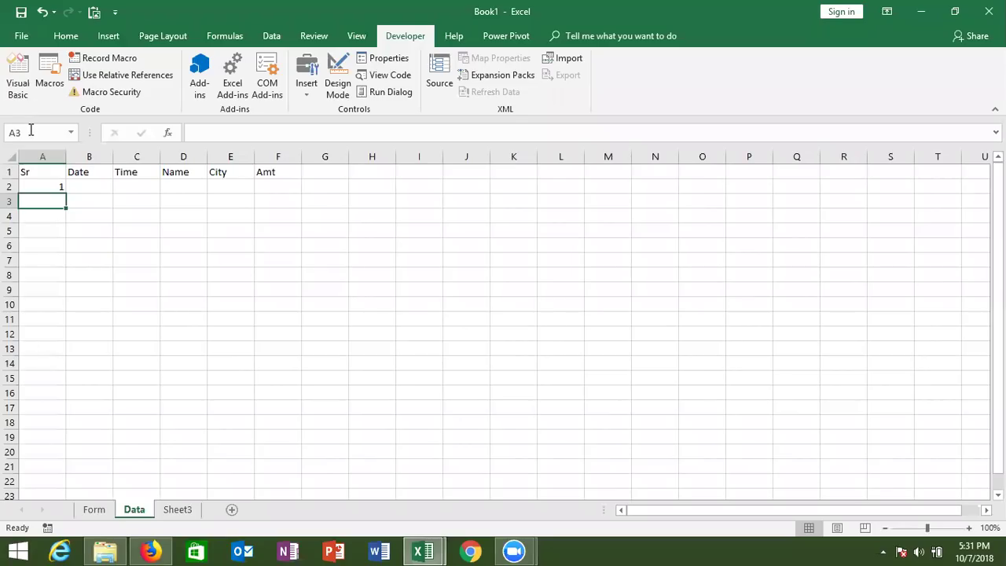
click(31, 132)
text(a65000)
key(Return)
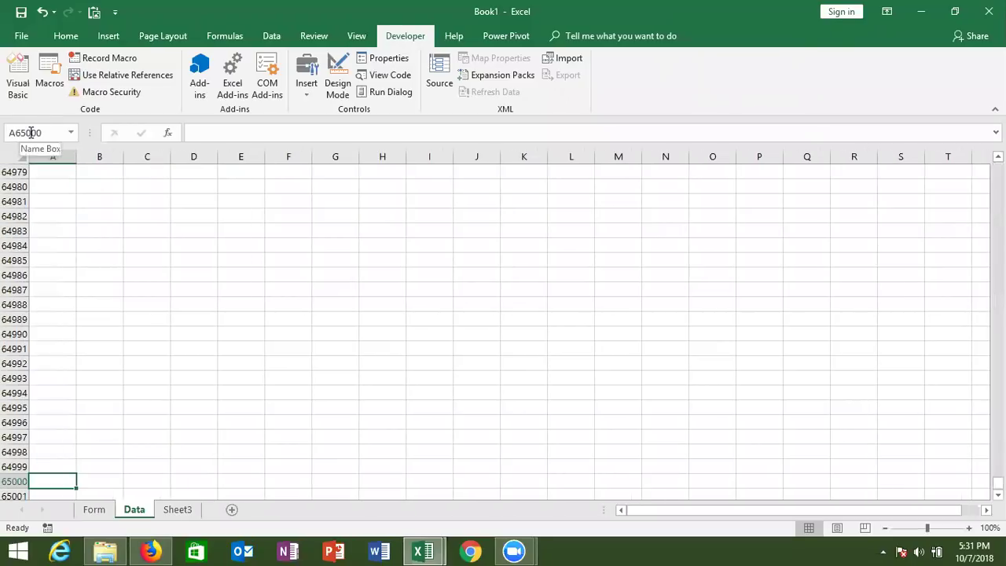
key(ctrl+Up)
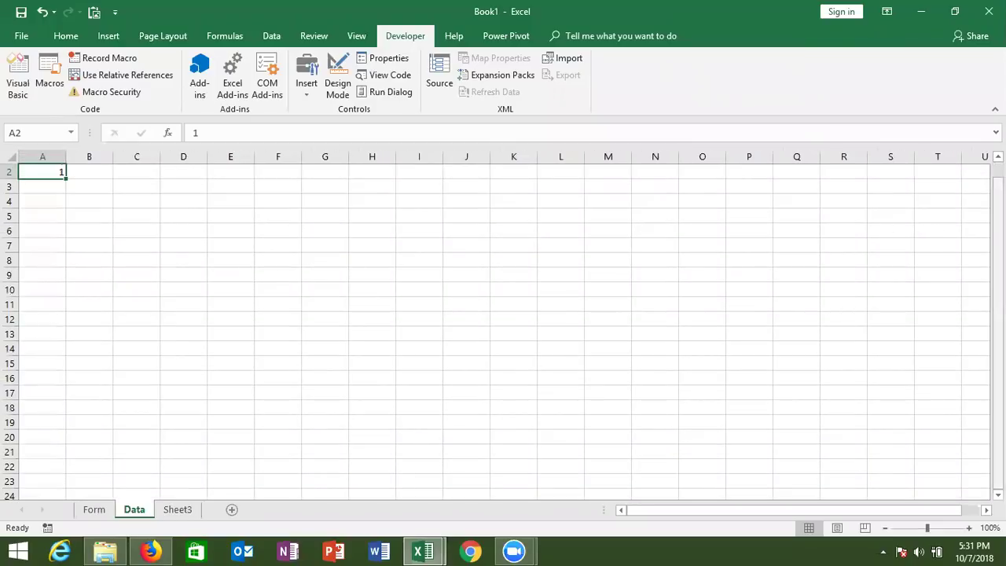
drag(998, 252, 998, 238)
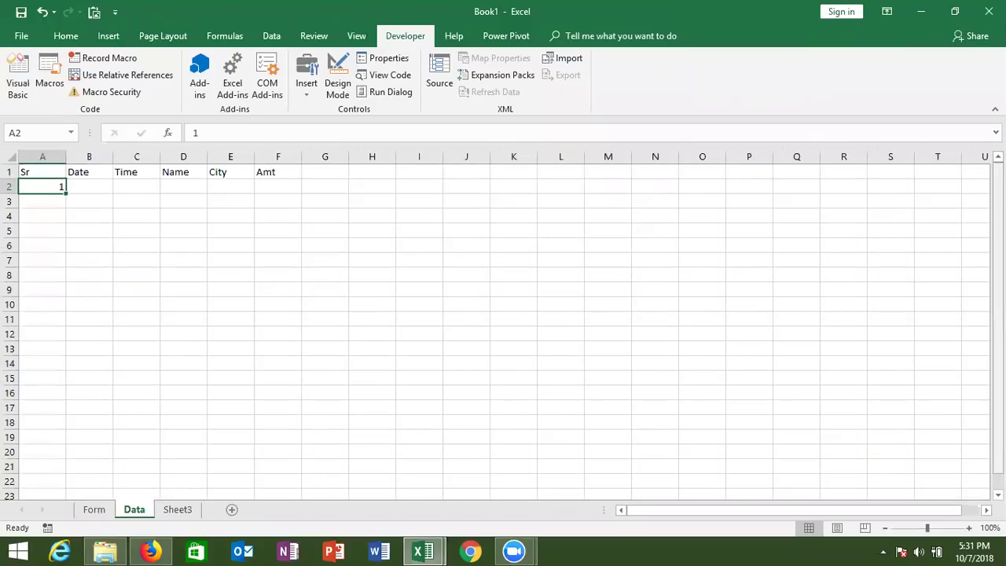
key(Delete)
key(Up)
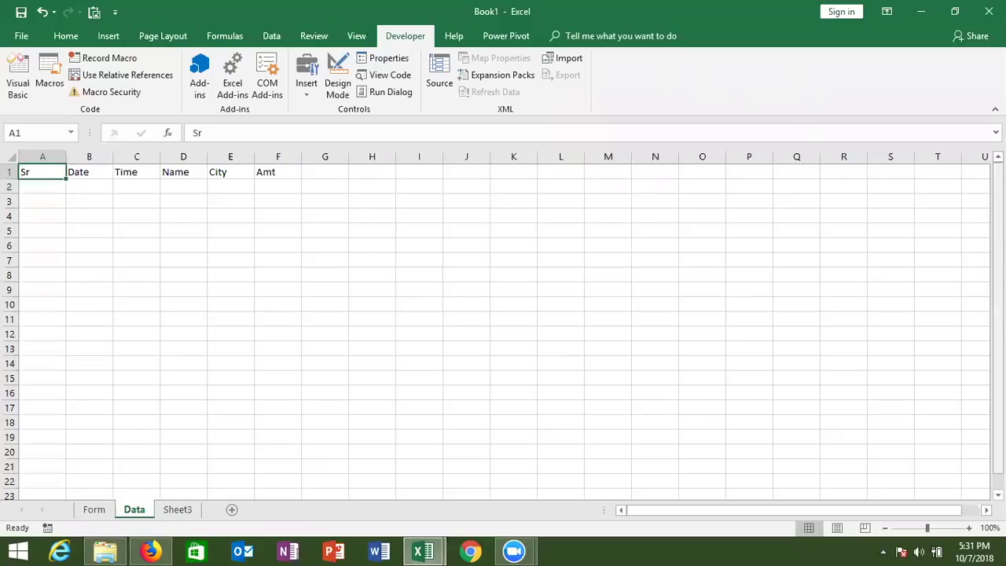
- Move to cell A2 on the Data sheet and highlight the serial line's ID + 1 expression in the code
key(alt+F11)
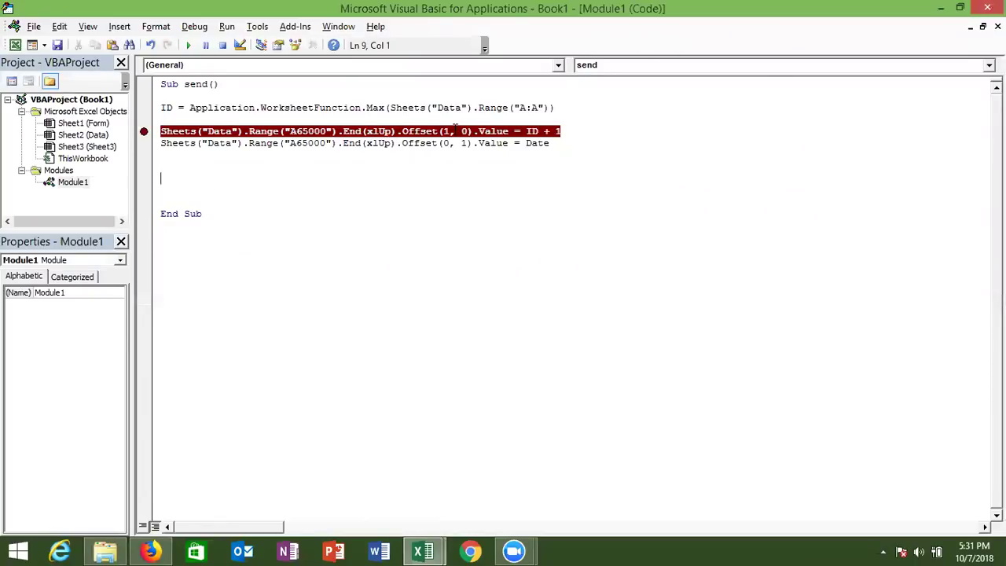
key(alt+F11)
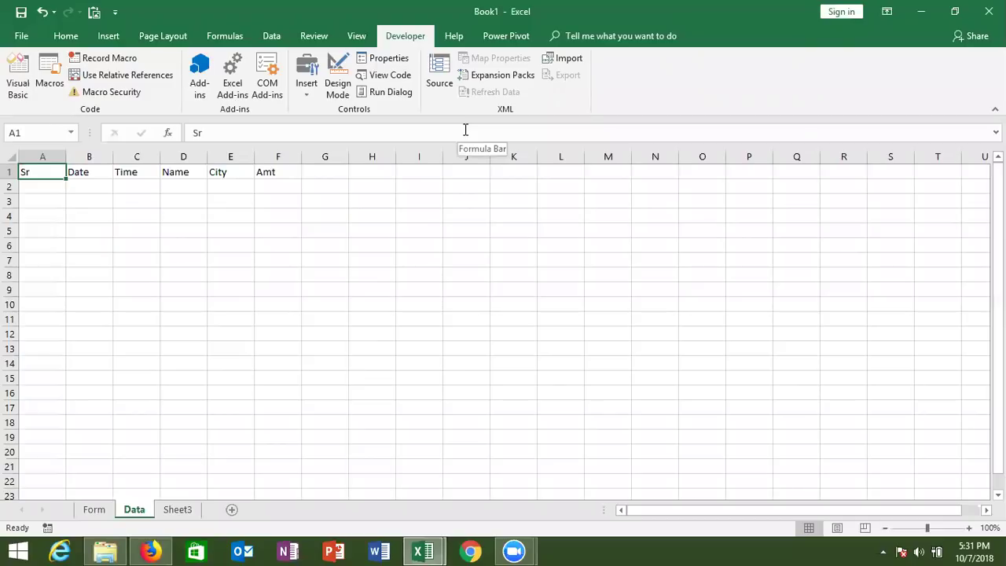
key(Down)
key(alt+F11)
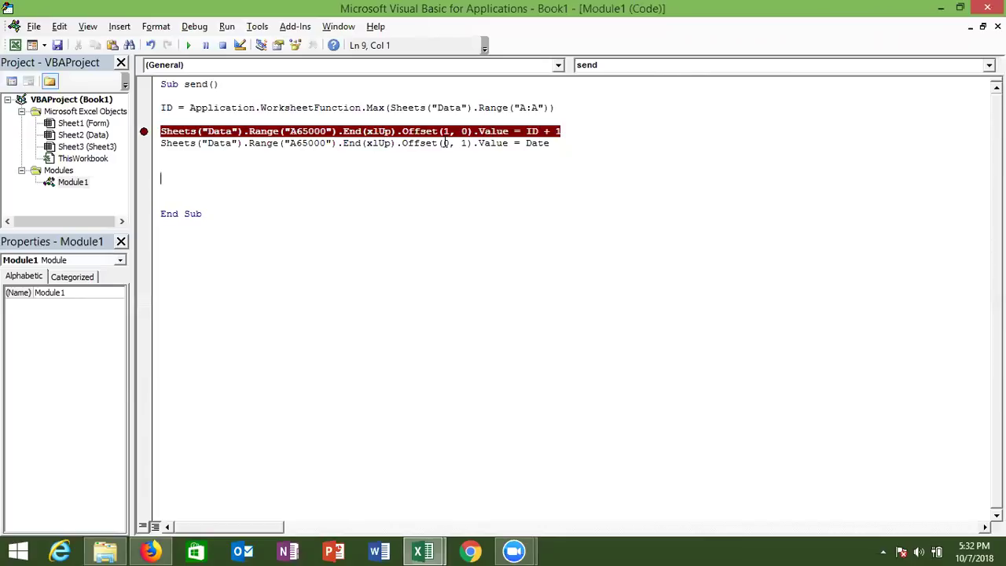
click(491, 131)
double_click(532, 131)
double_click(557, 132)
- Log today's date in Data cell B2 beside serial number 1, then go back to the code
key(alt+Tab)
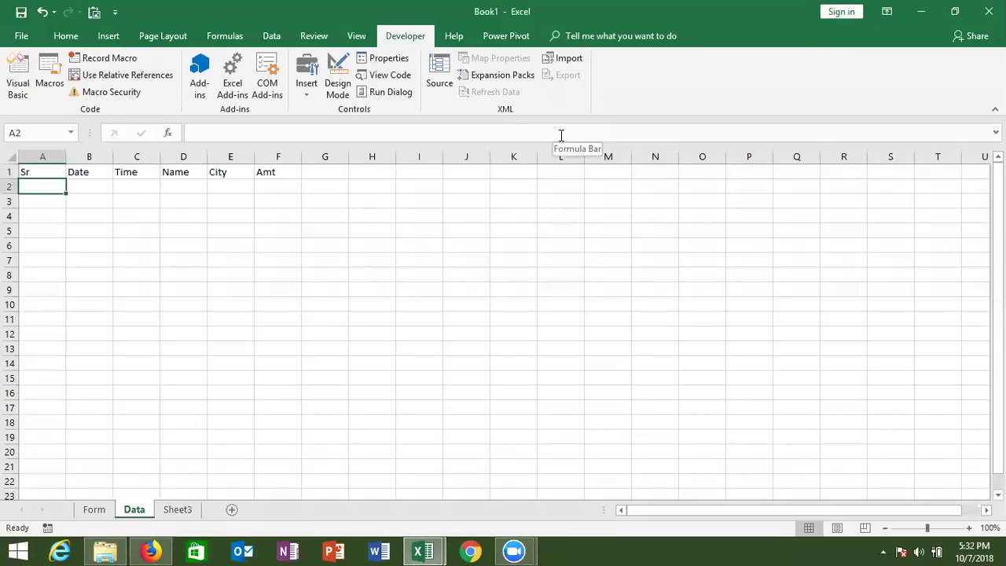
text(1)
click(249, 274)
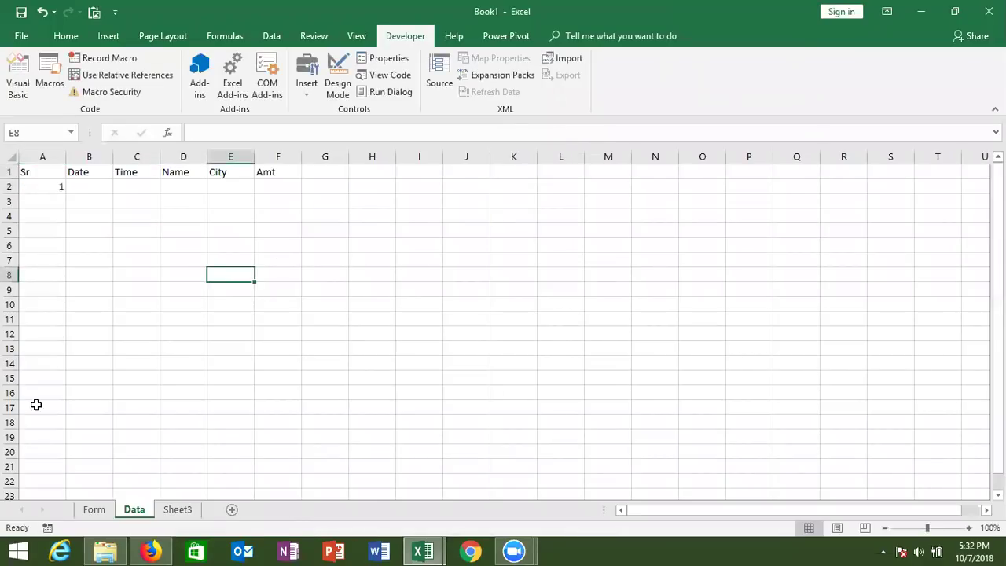
click(36, 493)
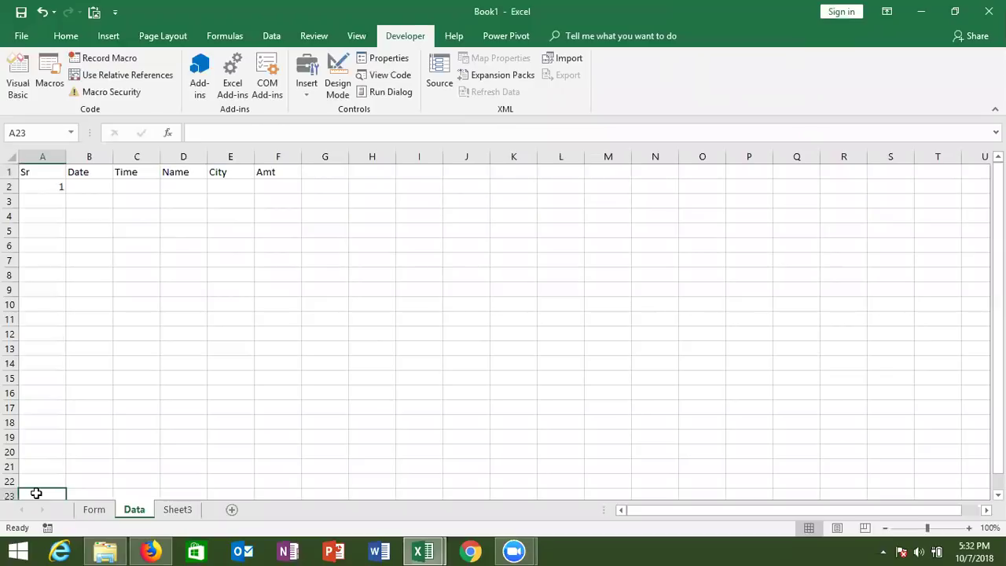
key(ctrl+Up)
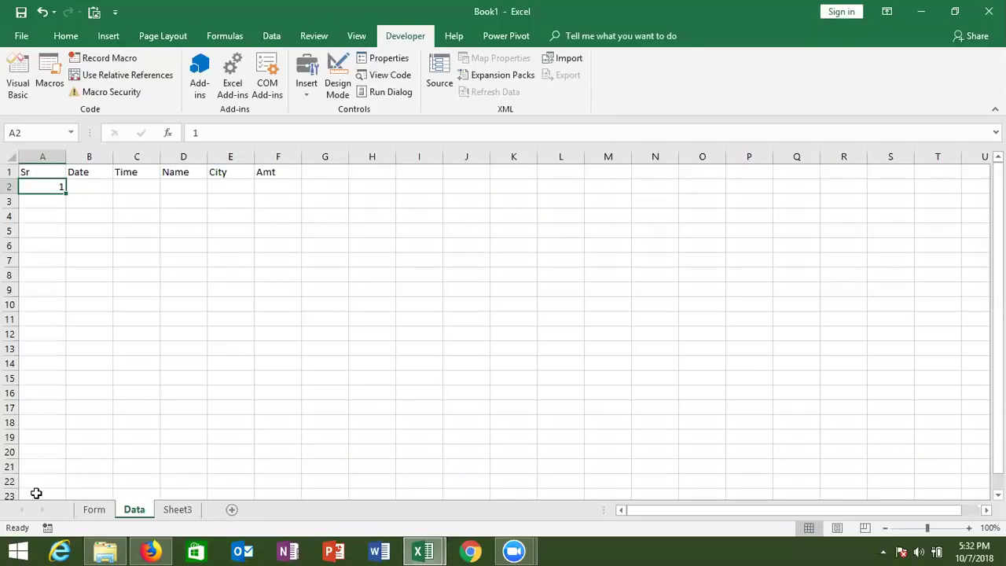
key(Right)
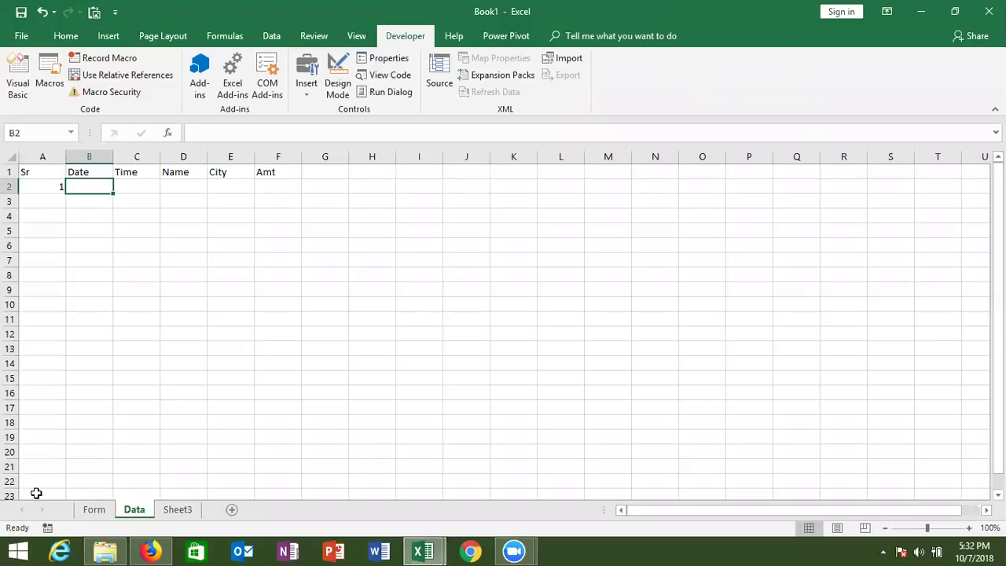
key(ctrl+semicolon)
key(Tab)
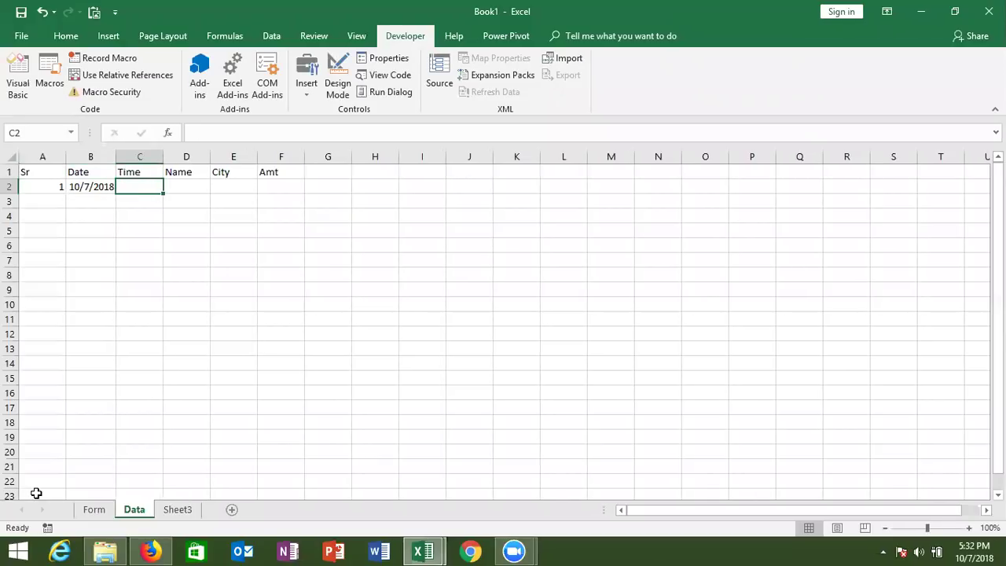
key(alt+F11)
key(Down)
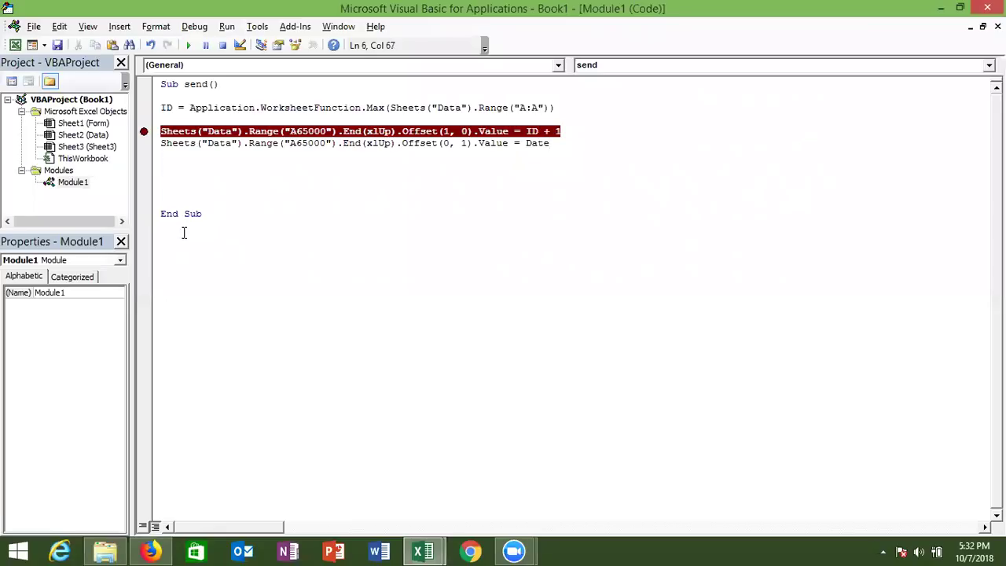
- Duplicate the Date line as Offset(0, 2).Value = Now, then select Data cell I2 for testing
click(161, 143)
key(shift+Down)
key(ctrl+c)
key(ctrl+v)
key(ctrl+v)
double_click(462, 156)
text(2)
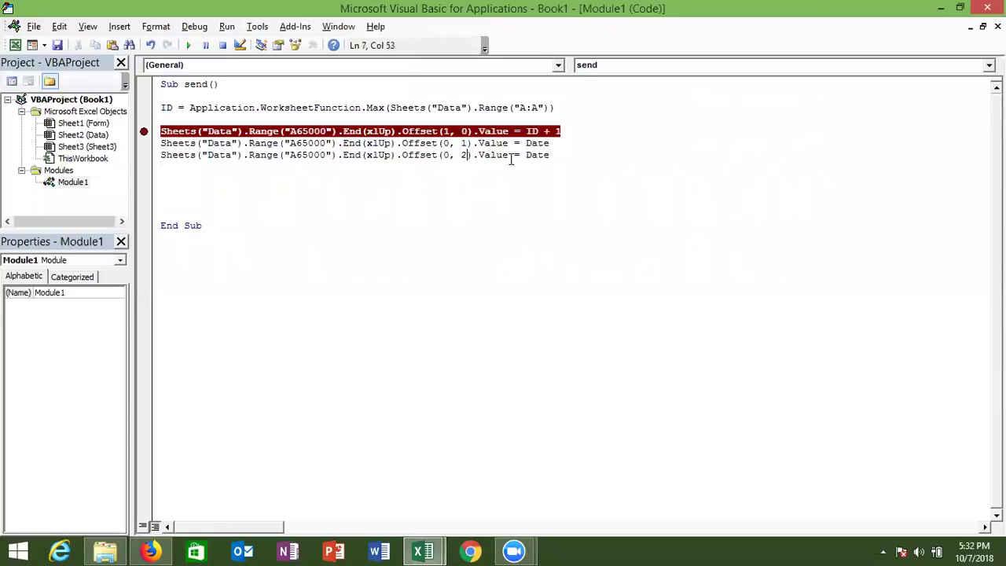
double_click(531, 157)
text(now)
click(527, 175)
key(alt+F11)
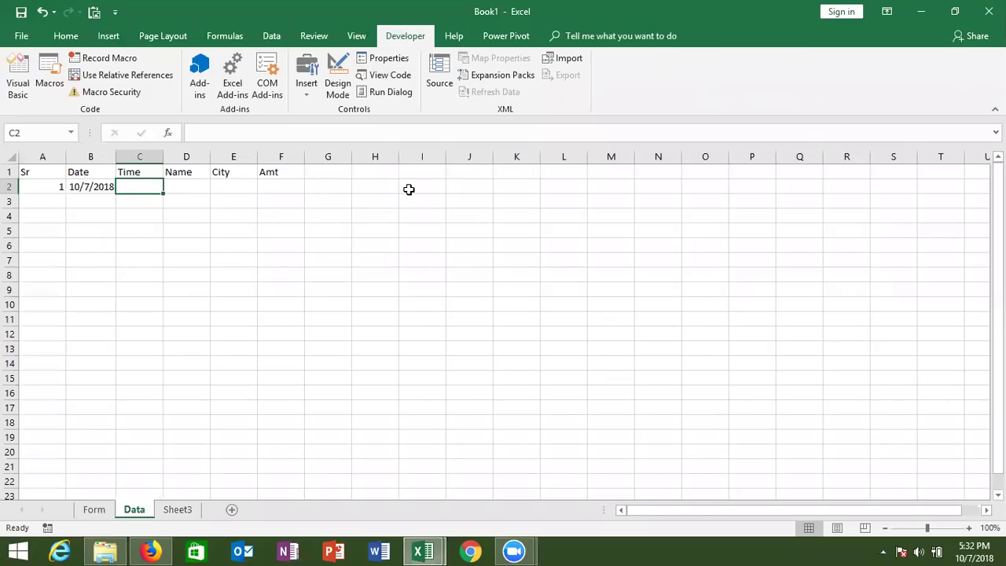
click(408, 189)
- Enter =NOW() in cell I2
text(=now)
key(Tab)
key(Return)
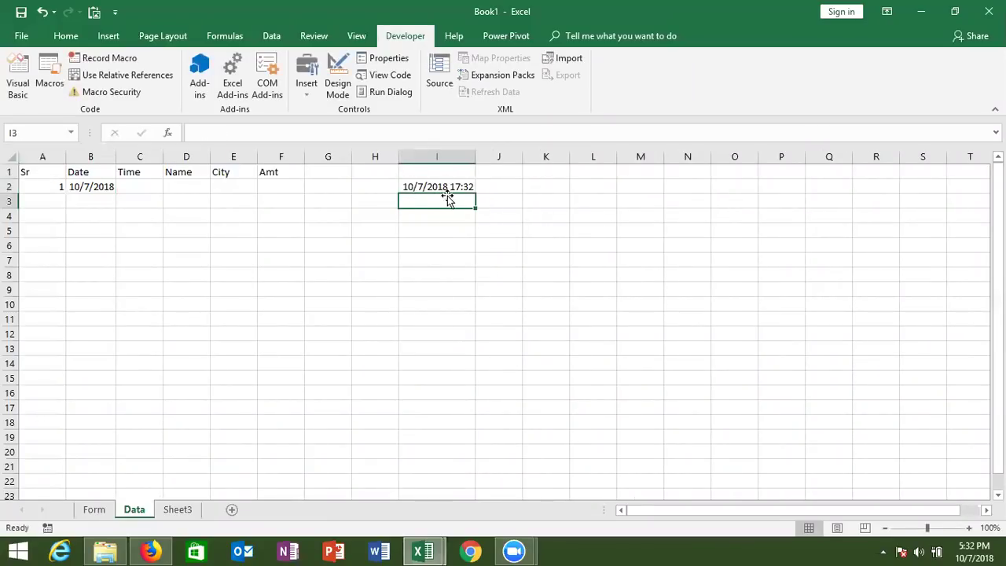
- Enter =TEXT(I2,"HH:MM:SS") in J2 to show only the time, then return to the code
double_click(496, 187)
text(=tex)
key(Tab)
key(Left)
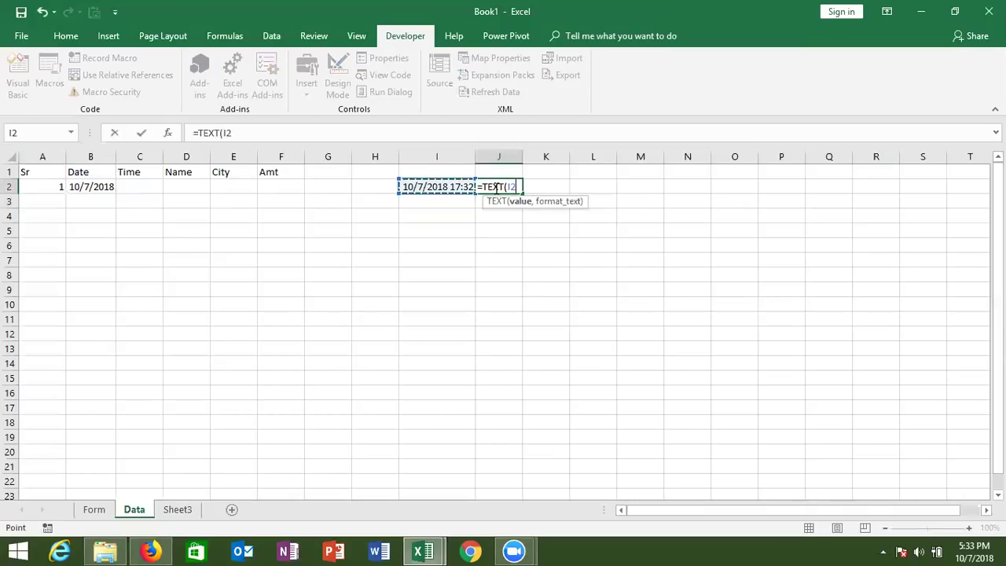
text(,")
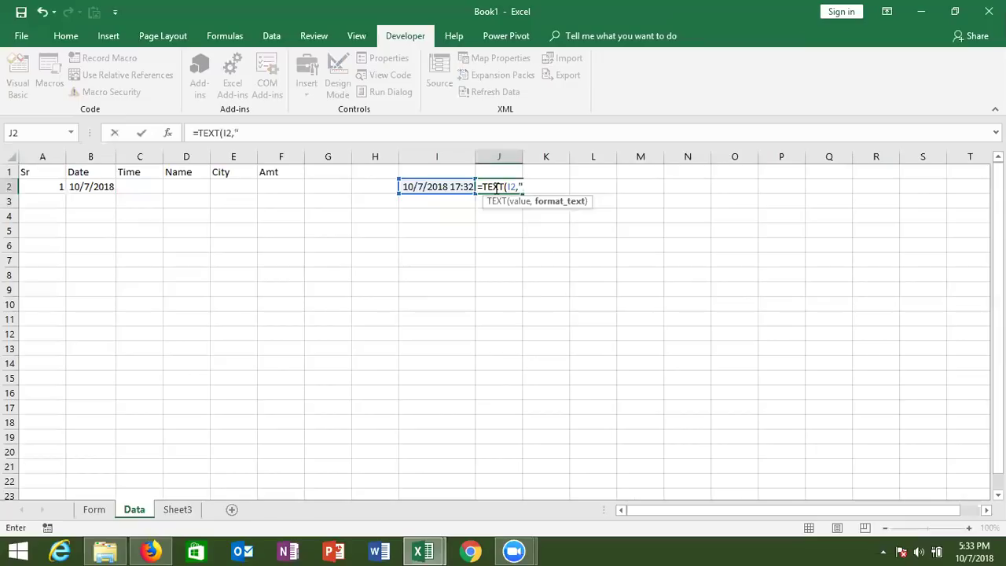
text(dd)
key(BackSpace)
key(BackSpace)
text(HH:MM:SS")
key(Return)
click(496, 187)
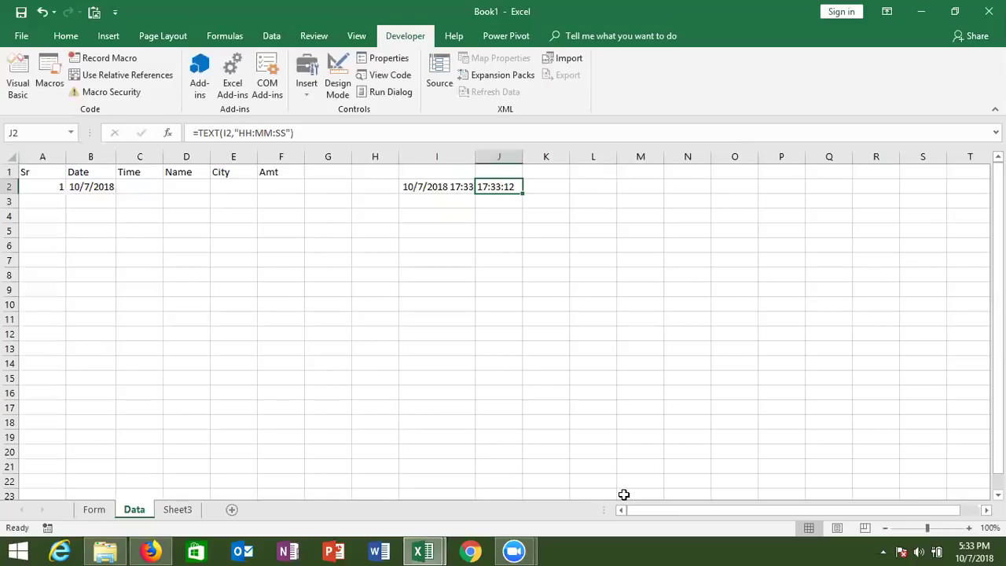
key(Left)
key(alt+Tab)
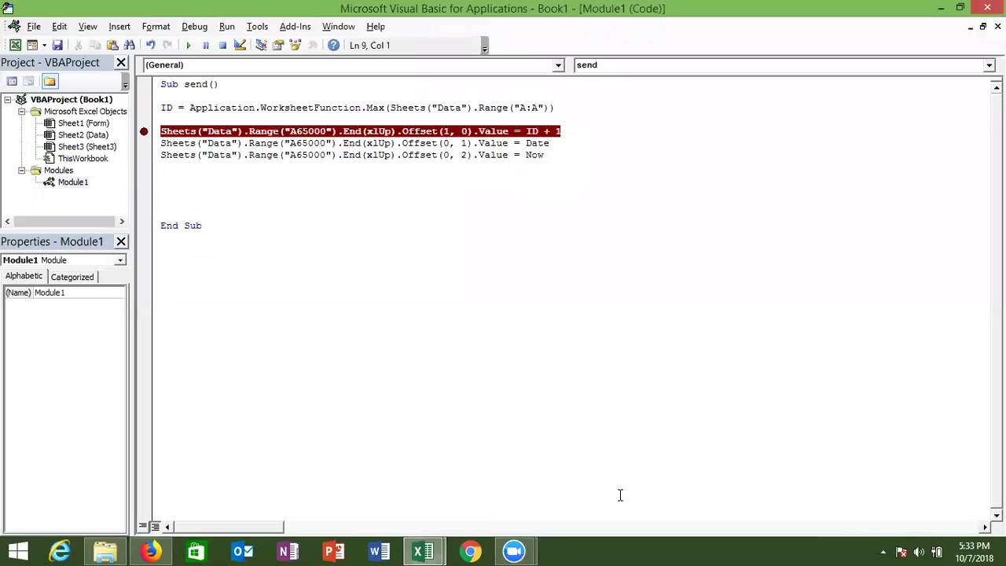
- Change the Time line to Format(Now, "HH:MM:SS"), remove the breakpoint, and paste another Date line
click(525, 155)
text(format()
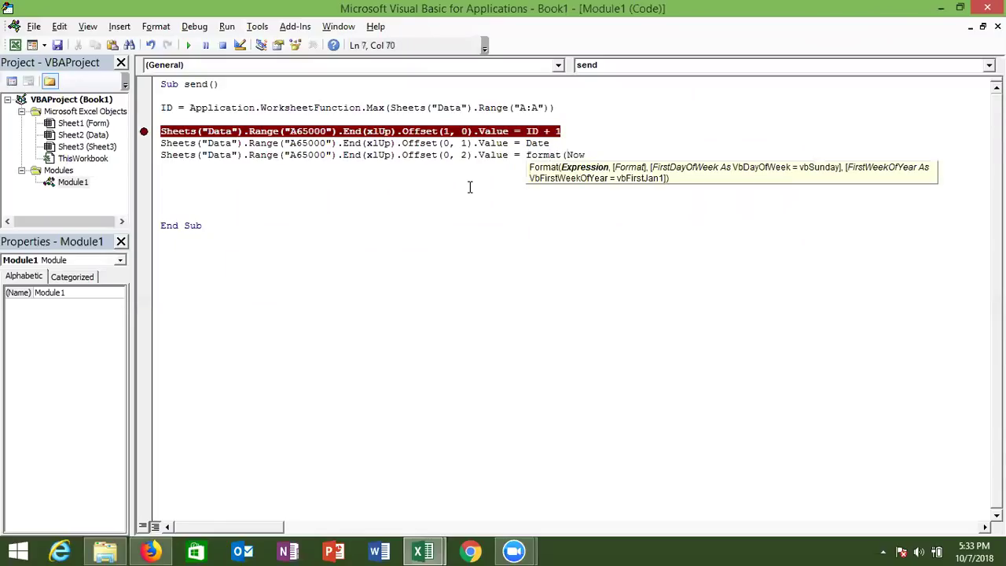
click(600, 155)
text(,")
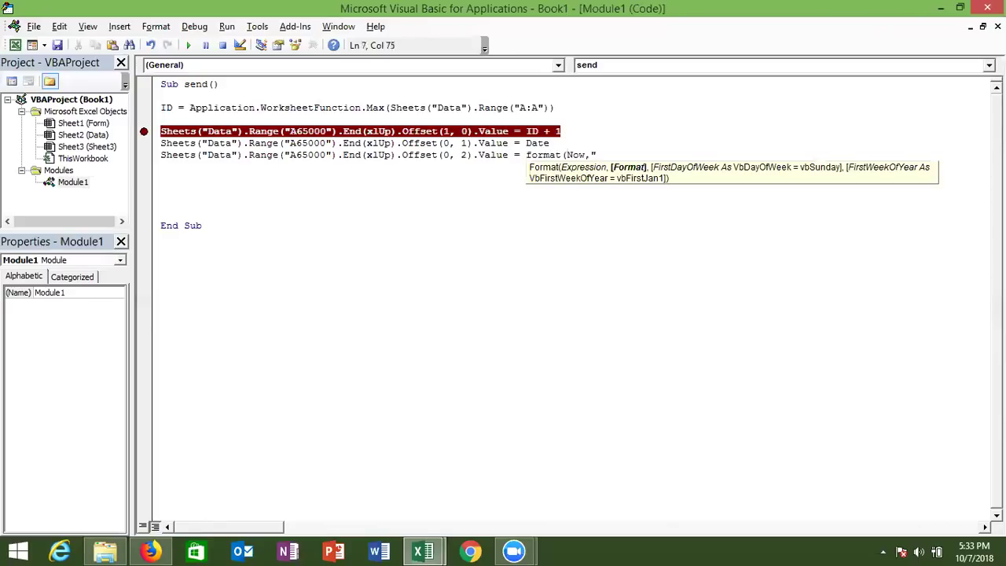
text(HH:MM:SS"))
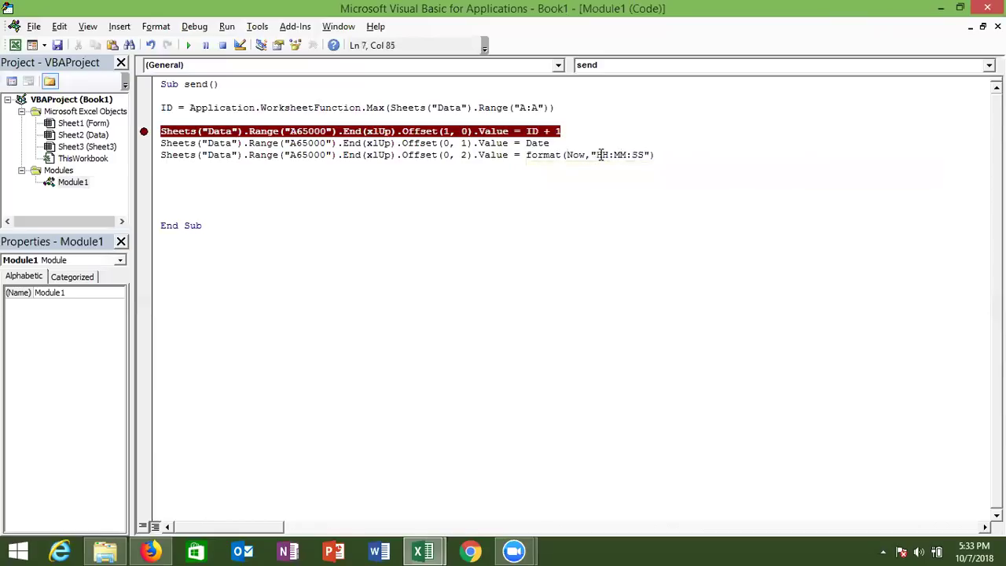
key(Return)
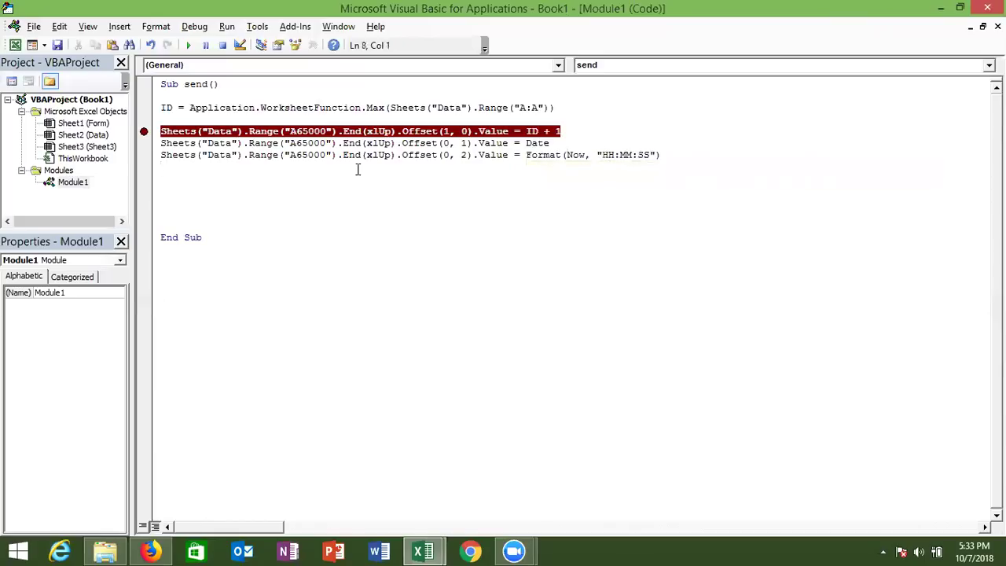
click(145, 132)
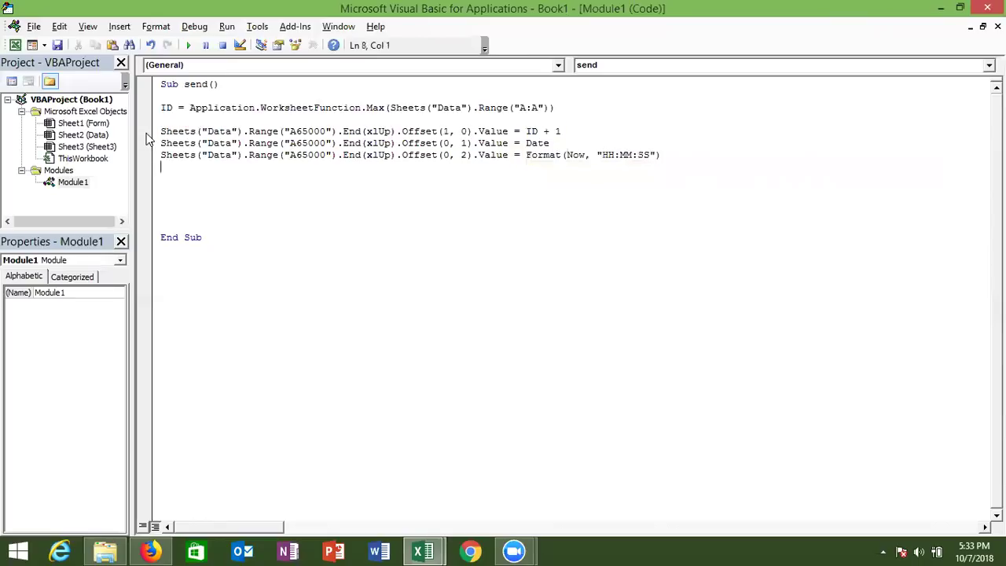
key(ctrl+v)
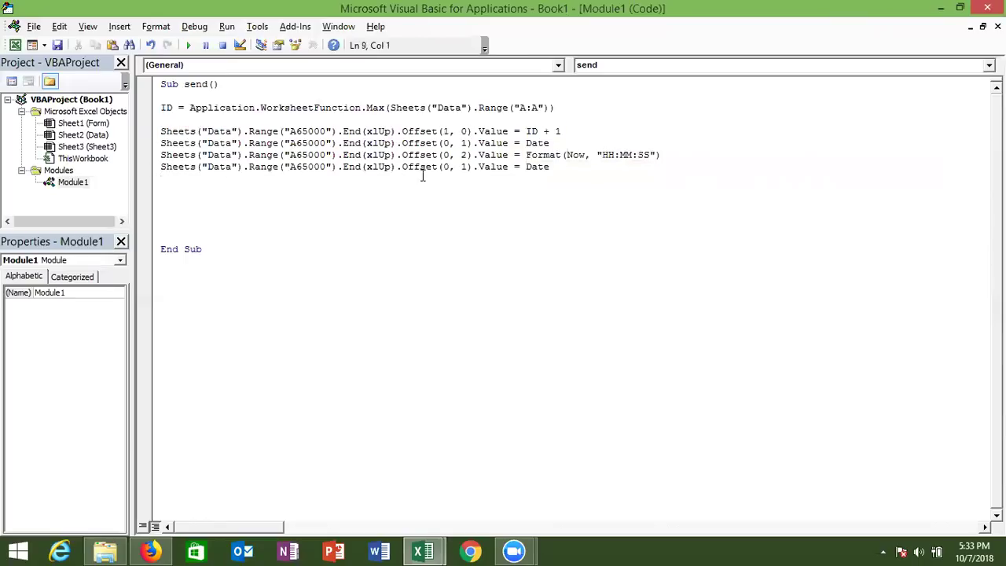
- Change the pasted line's column offset to Offset(0, 3) and check the Form sheet's input cells
click(469, 167)
key(BackSpace)
text(3)
key(alt+F11)
click(94, 509)
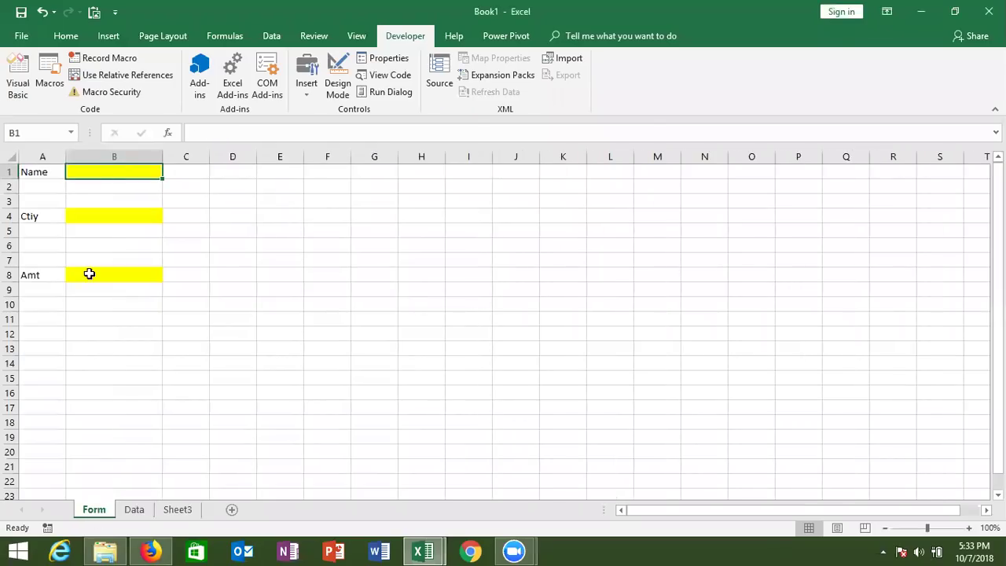
key(alt+F11)
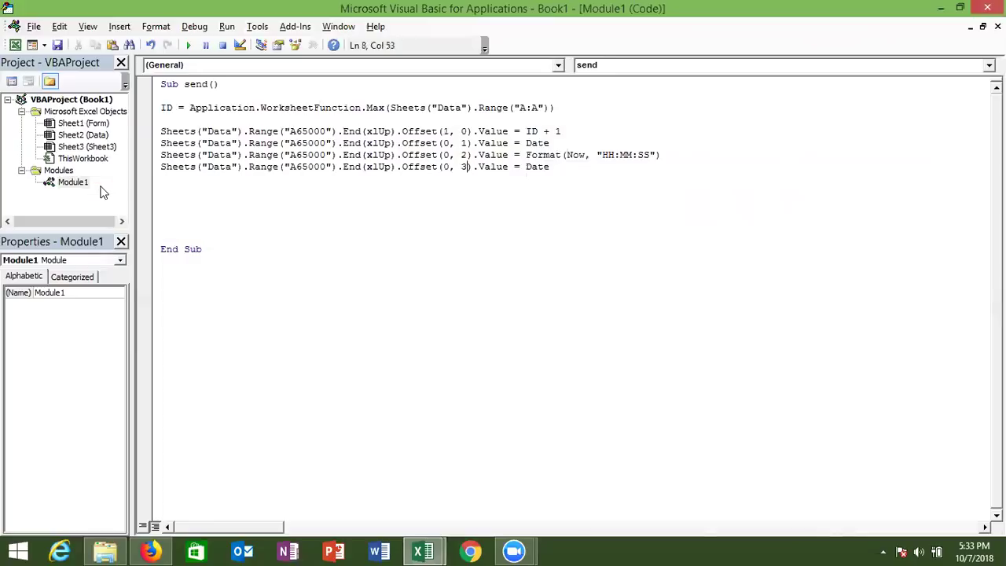
- Make the new line write Range("B1").Value, the Form's Name entry
double_click(531, 168)
text(range("A)
key(BackSpace)
text(B1")
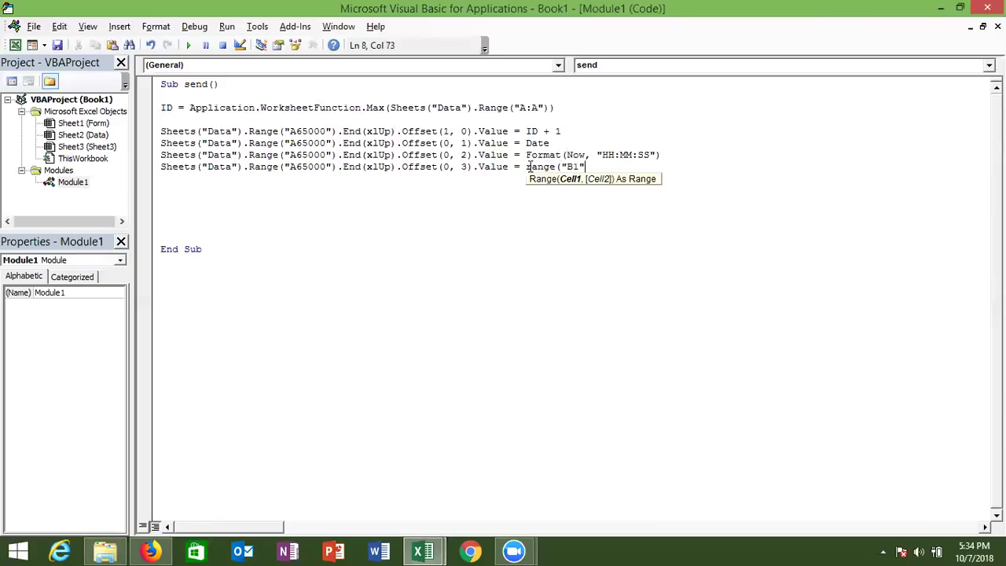
text().va)
key(Tab)
key(Return)
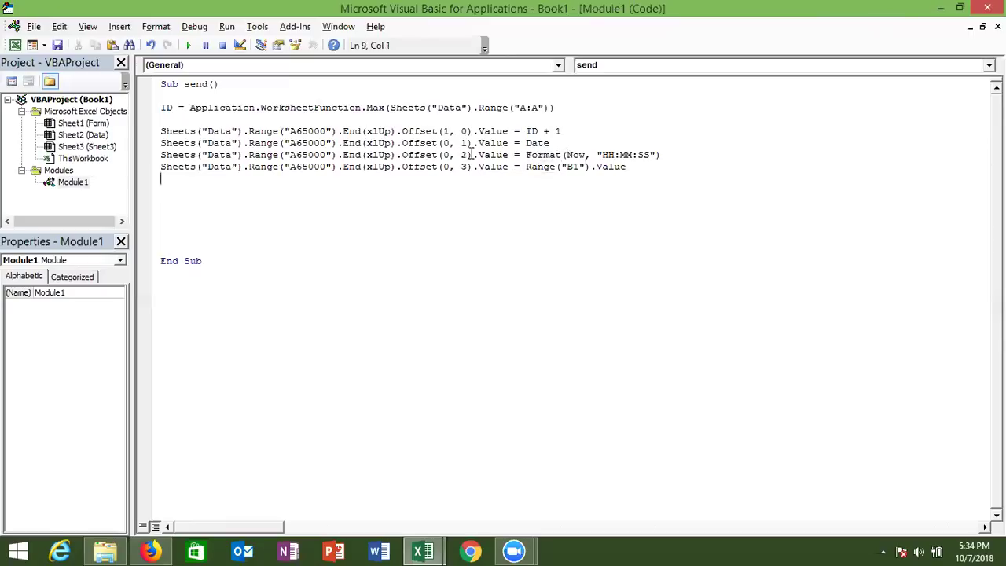
drag(482, 169, 203, 171)
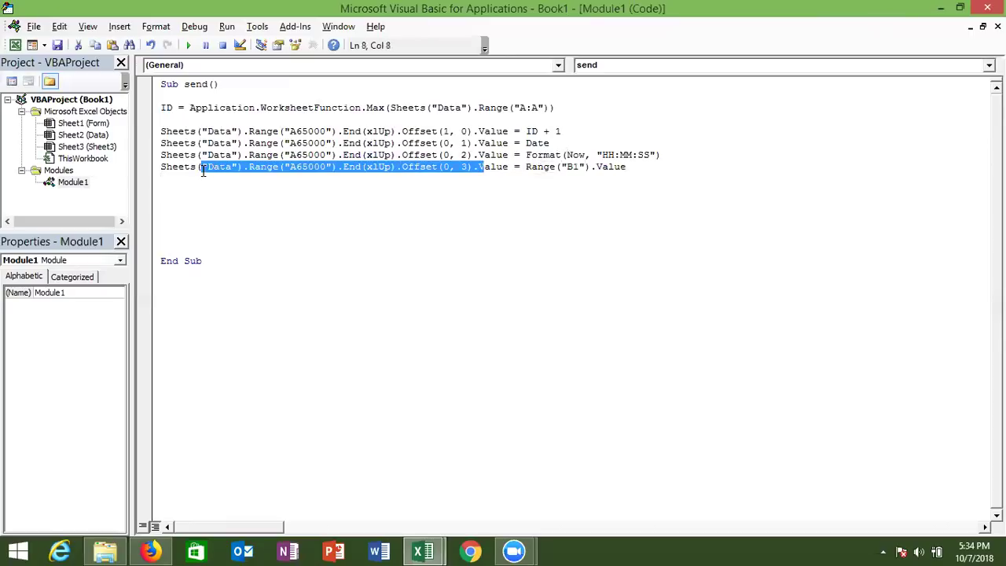
click(324, 236)
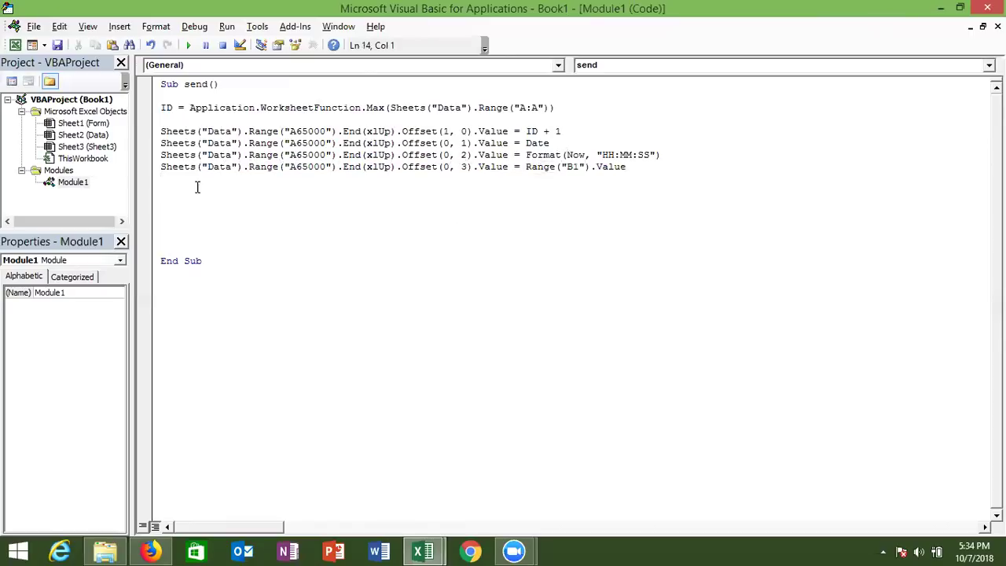
drag(628, 169, 207, 171)
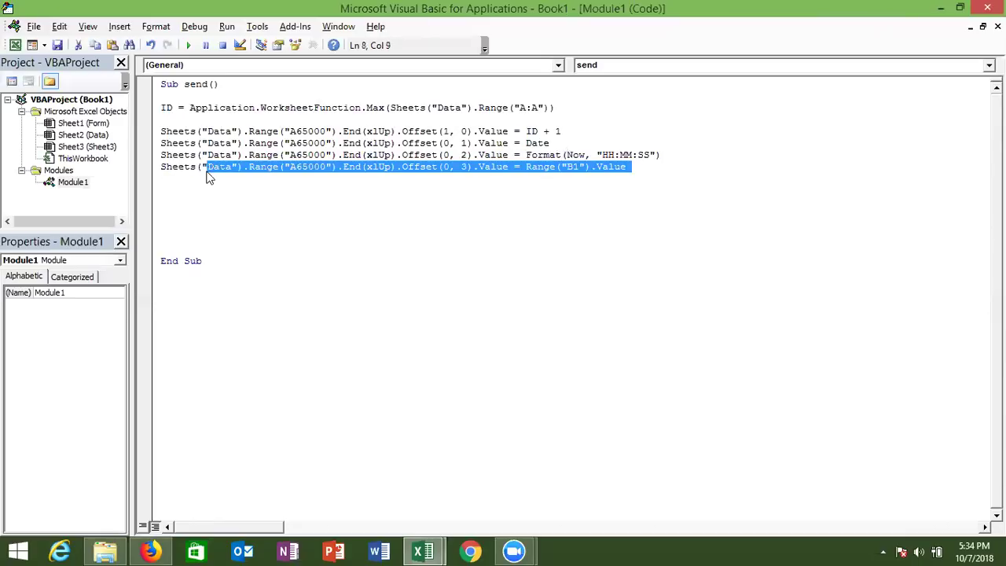
click(527, 175)
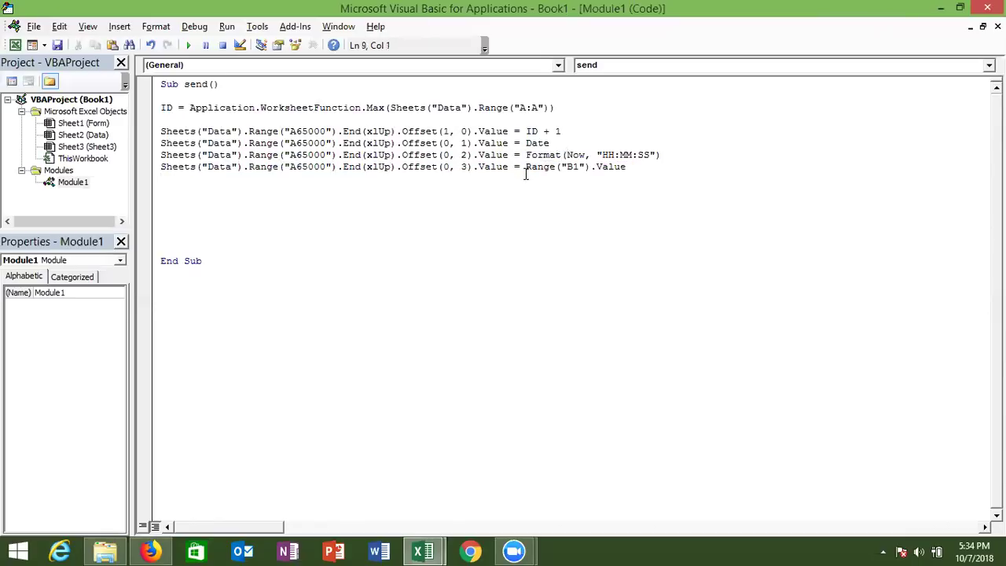
key(alt+F11)
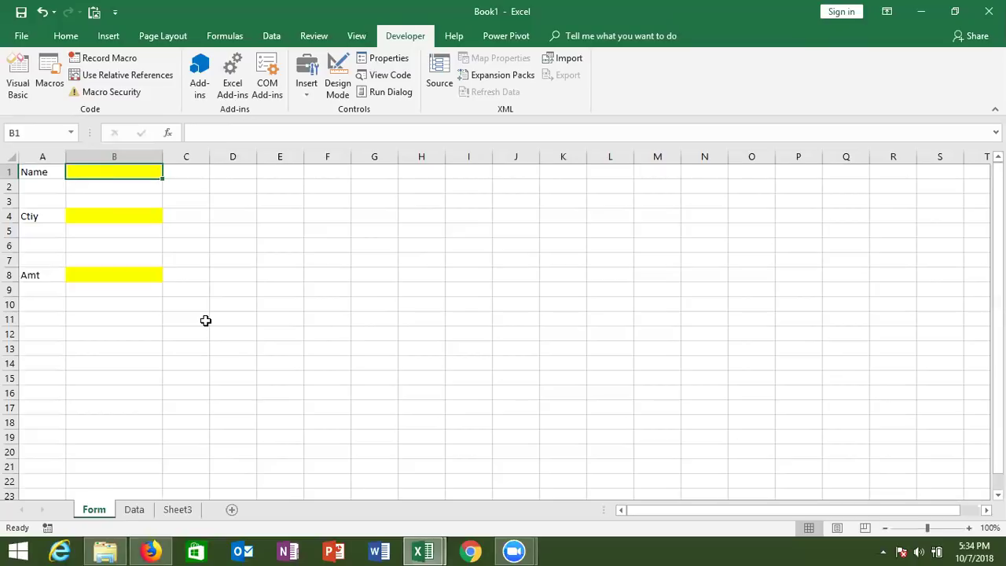
- Copy the Name line and edit it to write City via Offset(0, 4) from Range("B4")
key(Down)
key(Down)
key(Down)
key(alt+F11)
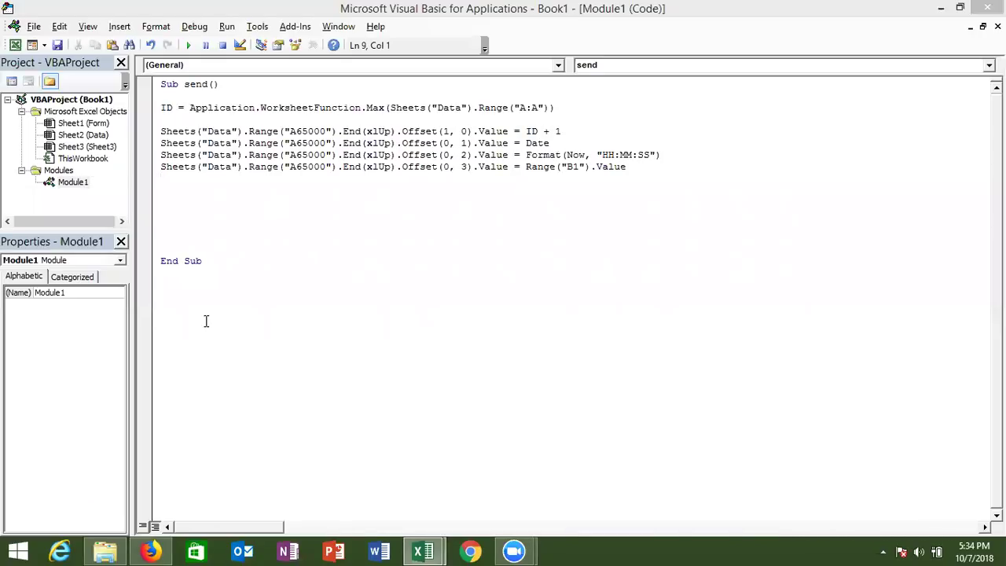
key(shift+Up)
key(ctrl+c)
key(Right)
key(ctrl+v)
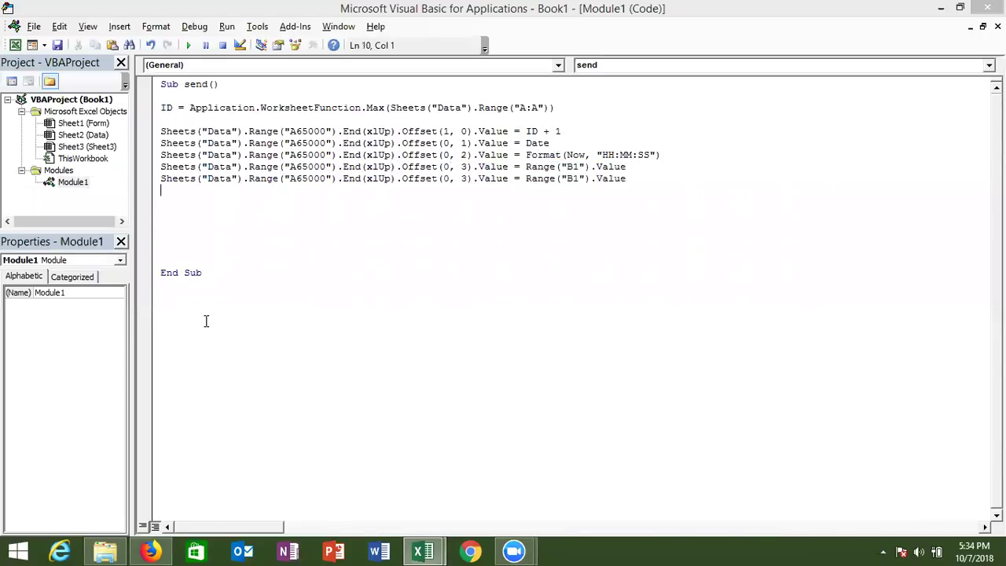
click(465, 179)
key(BackSpace)
text(4)
key(alt+F11)
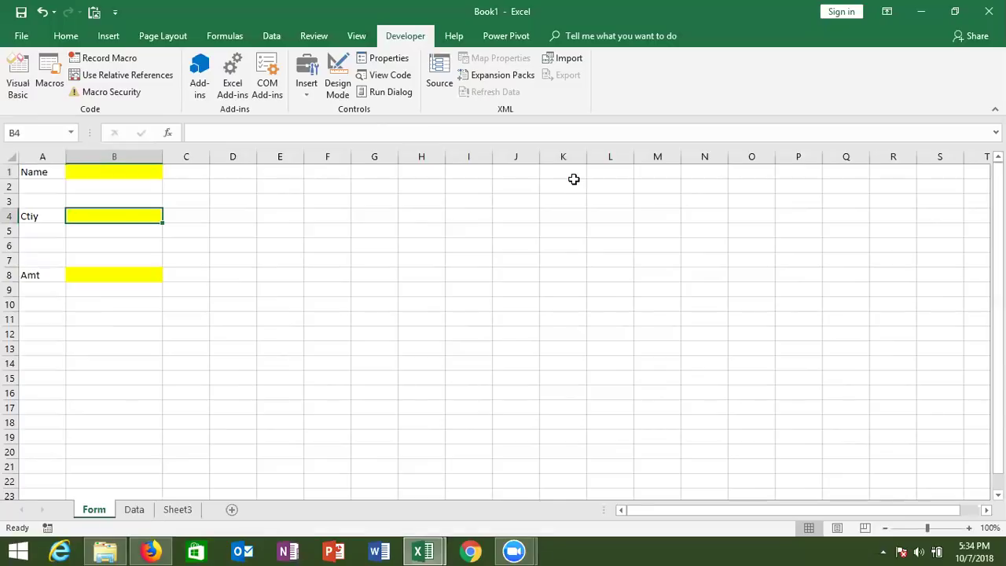
key(alt+F11)
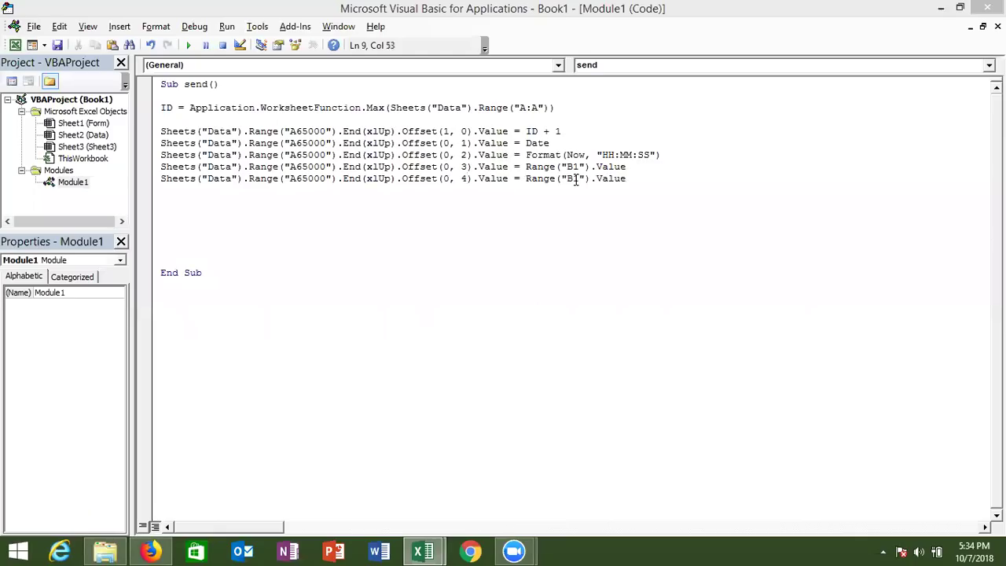
click(576, 180)
key(Delete)
text(4)
- Add another copy writing Amt via Offset(0, 5) from Range("B8")
click(563, 199)
key(ctrl+v)
double_click(466, 190)
text(5)
click(573, 191)
key(Delete)
text(8)
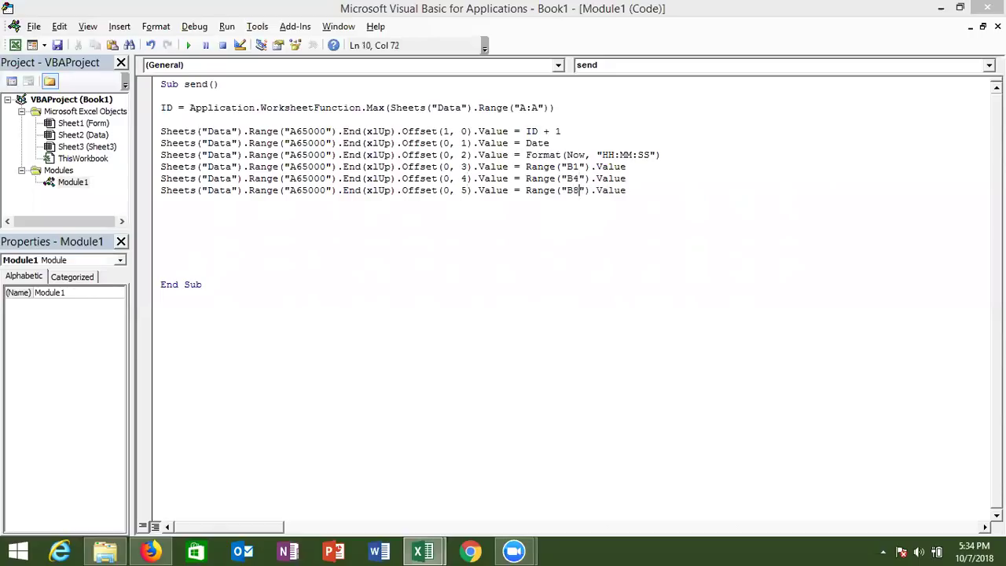
- Start a msgbox line just before End Sub
click(206, 250)
key(Up)
text(msgbox)
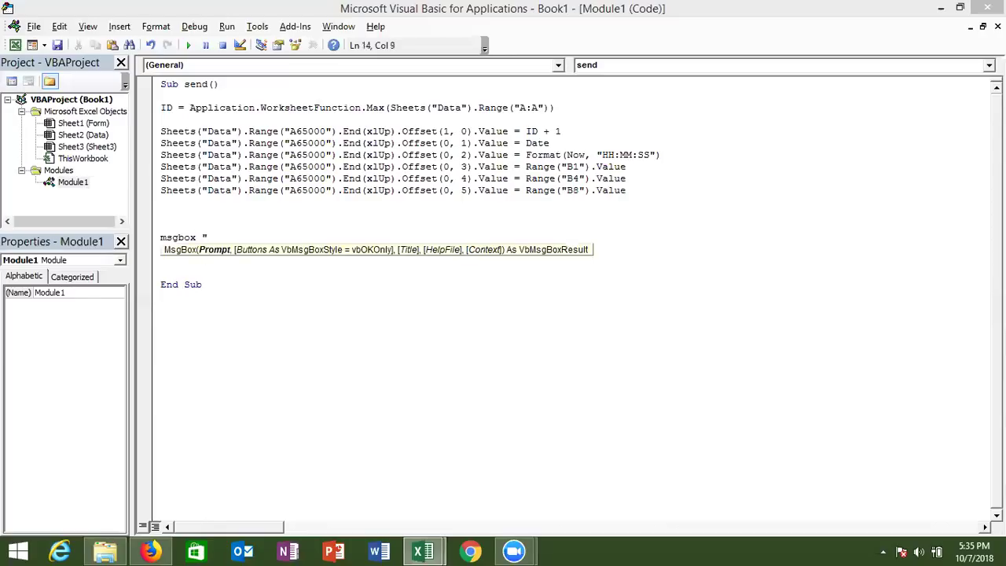
- Complete the message as MsgBox "Your Data Have Saved"
text(Ypu)
key(BackSpace)
key(BackSpace)
text(our)
text(Data Have Sa)
text(ved)
text(")
key(Return)
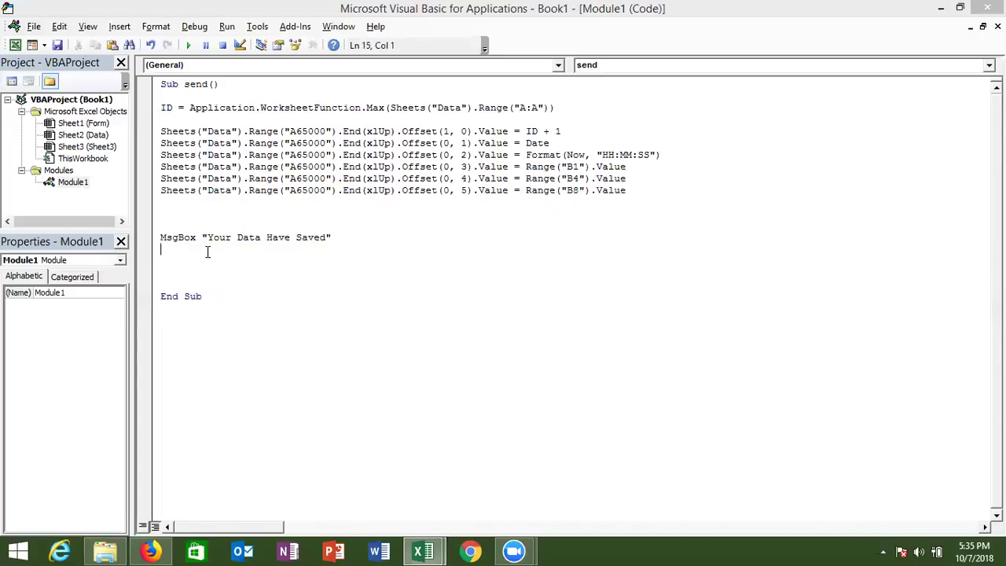
- Glance at the Form sheet, then begin a new range("A line below the message
key(alt+F11)
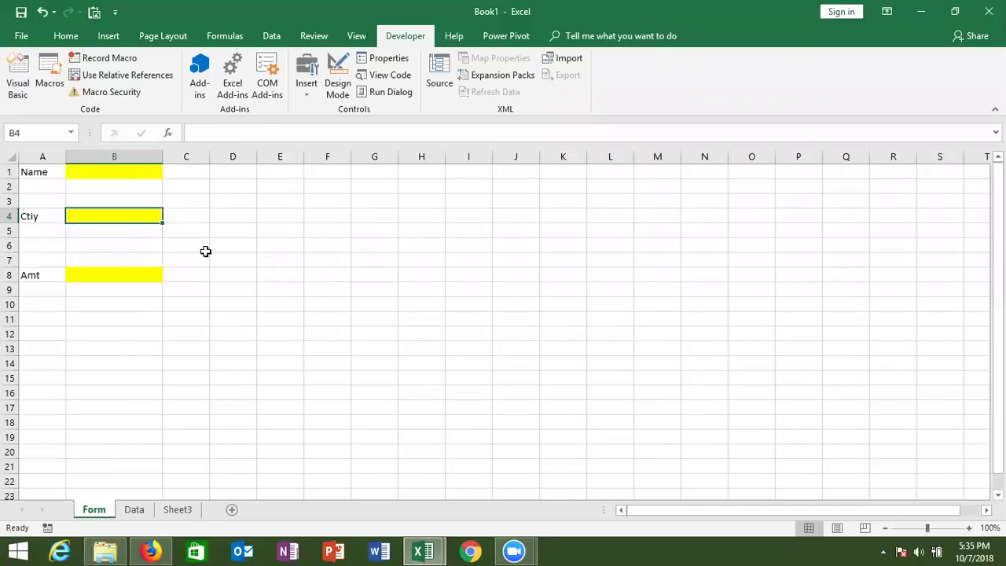
key(alt+F11)
key(Return)
text(rane)
key(BackSpace)
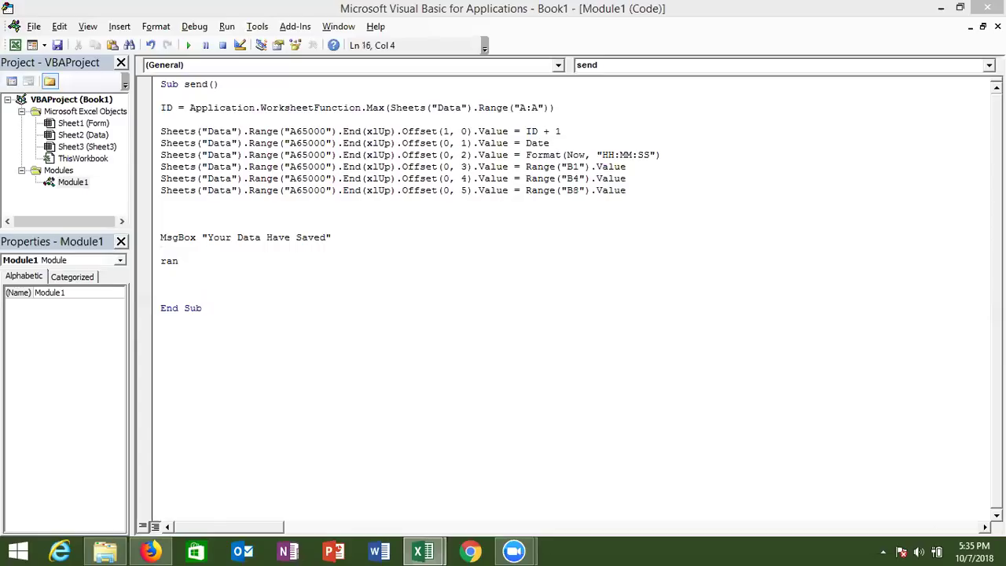
text(ge("A)
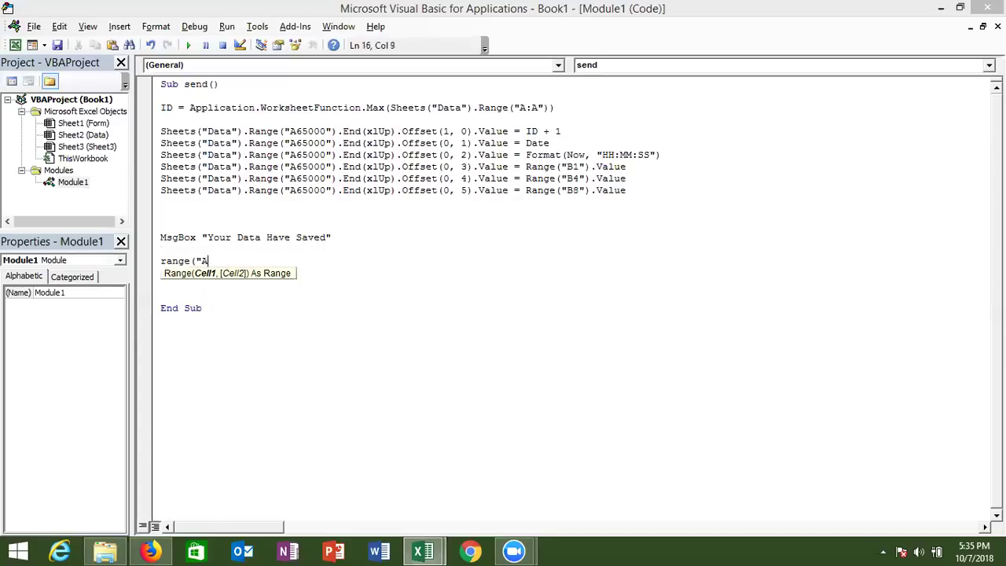
- Finish the line as Range("B1,B4,B8").ClearContents to empty the Form's input cells
key(BackSpace)
text(B1,B4,B8)
text("))
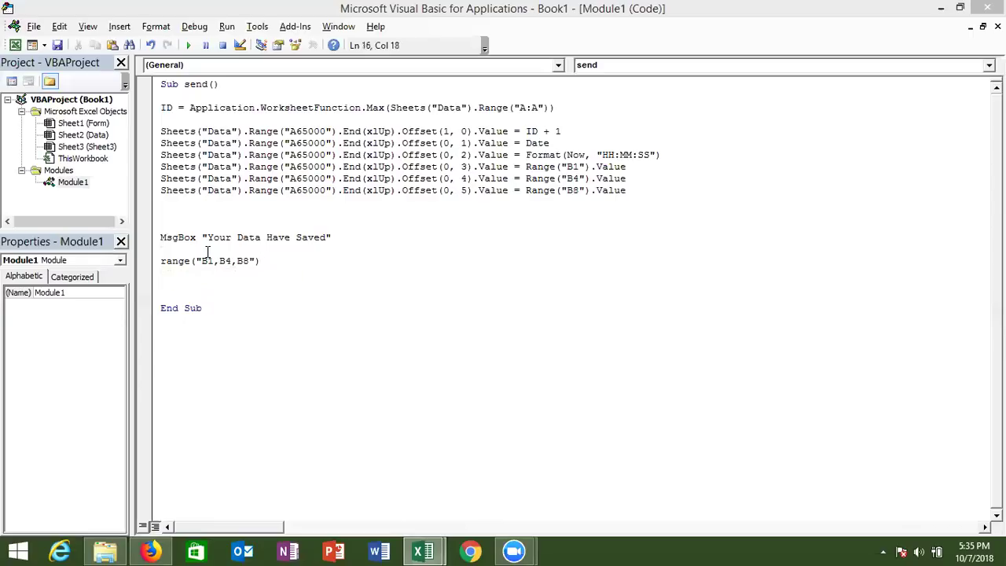
text(.cl)
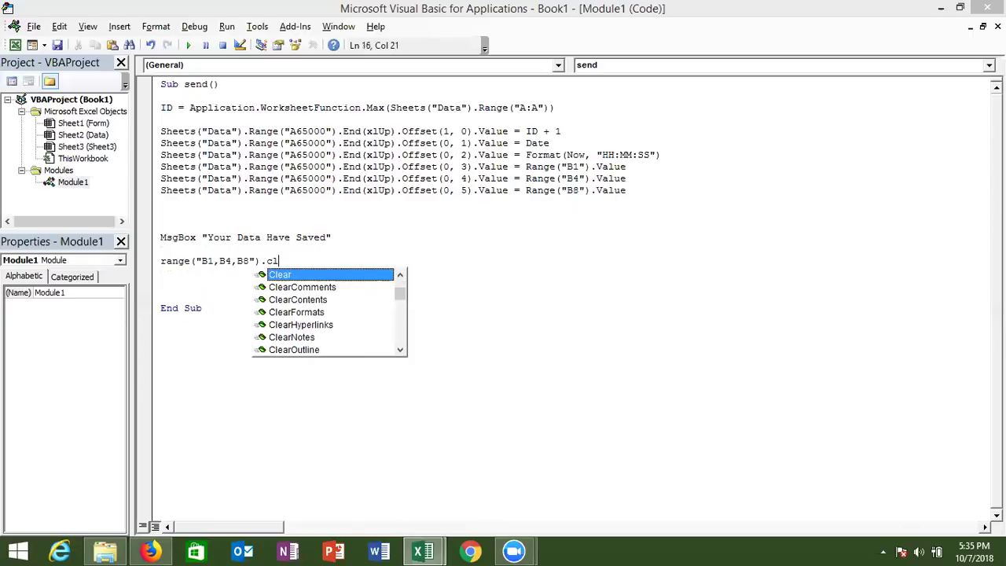
key(Down)
key(Down)
key(Tab)
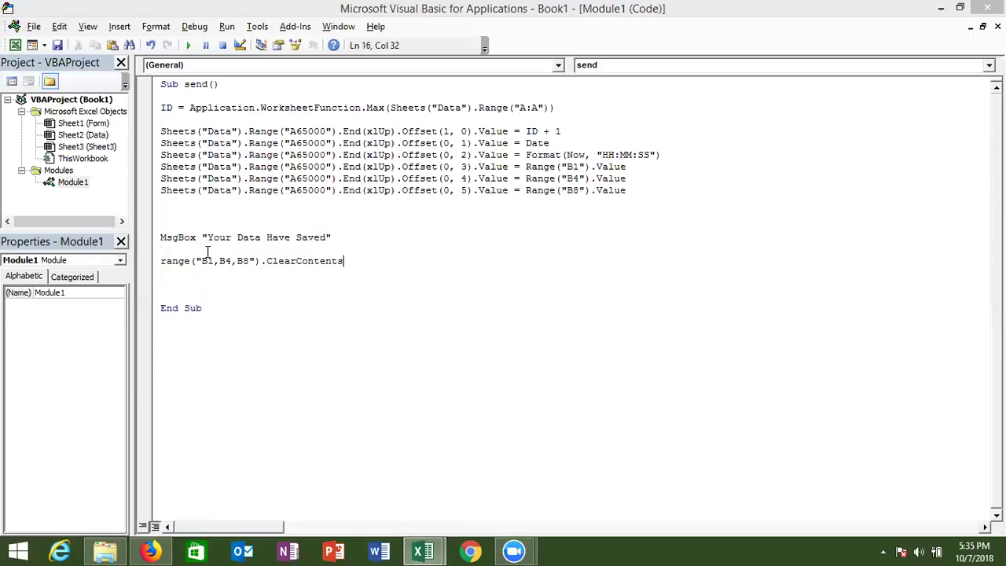
key(Return)
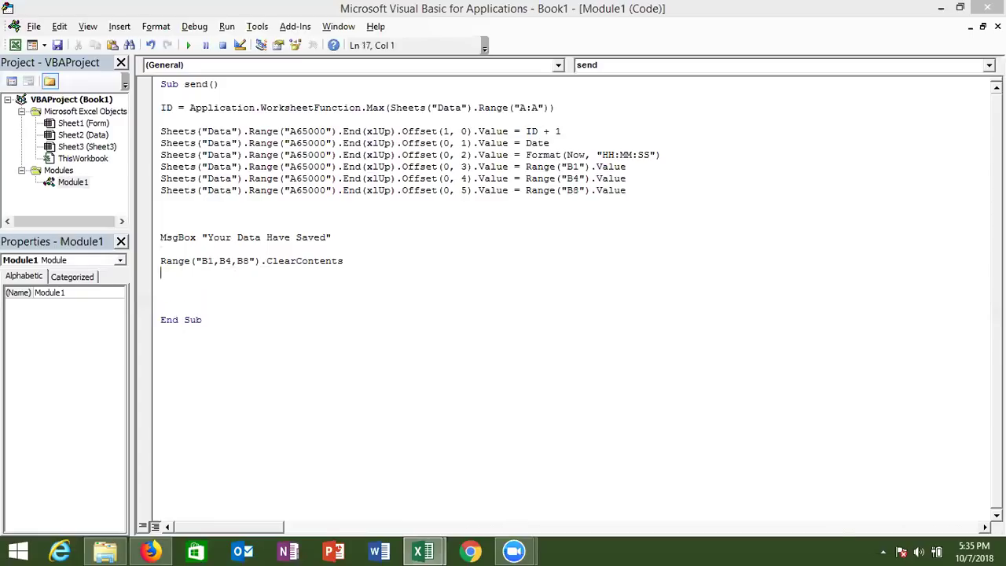
key(alt+F11)
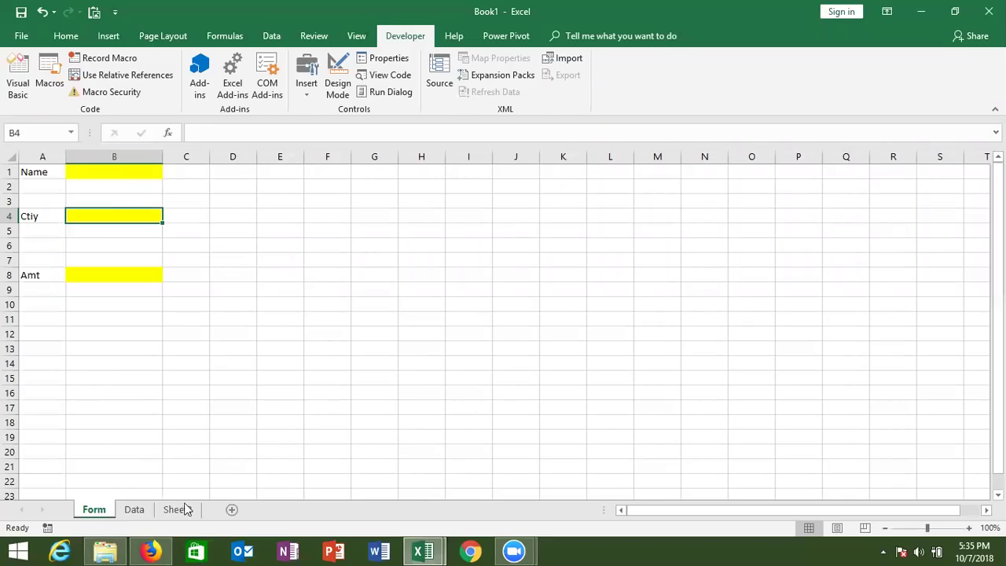
- Delete the old test record in row 2 of the Data sheet
click(133, 509)
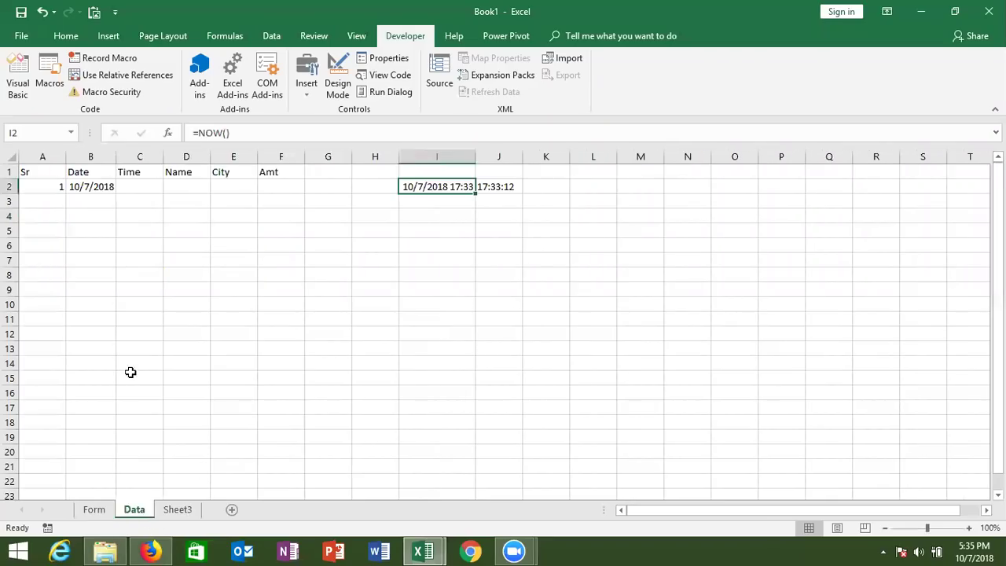
click(10, 186)
key(Delete)
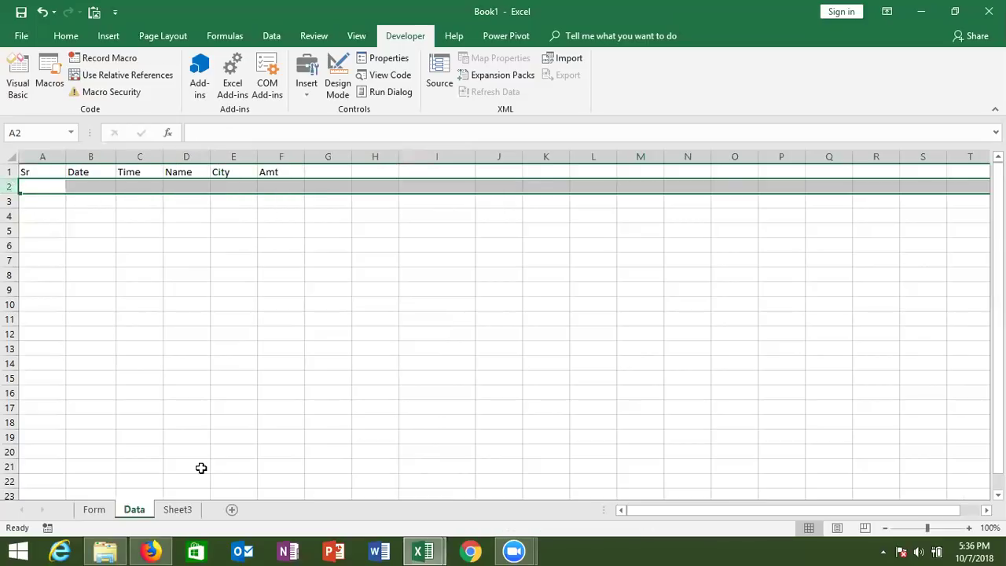
- On the Form sheet, enter a sample name in B1, Delhi in B4 and 8645 in B8
click(94, 509)
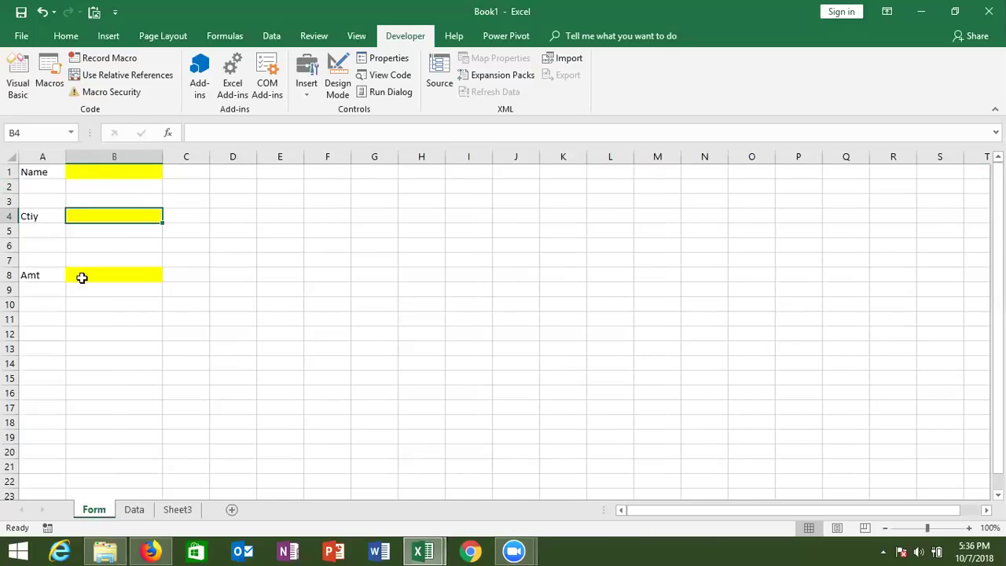
click(98, 181)
click(98, 178)
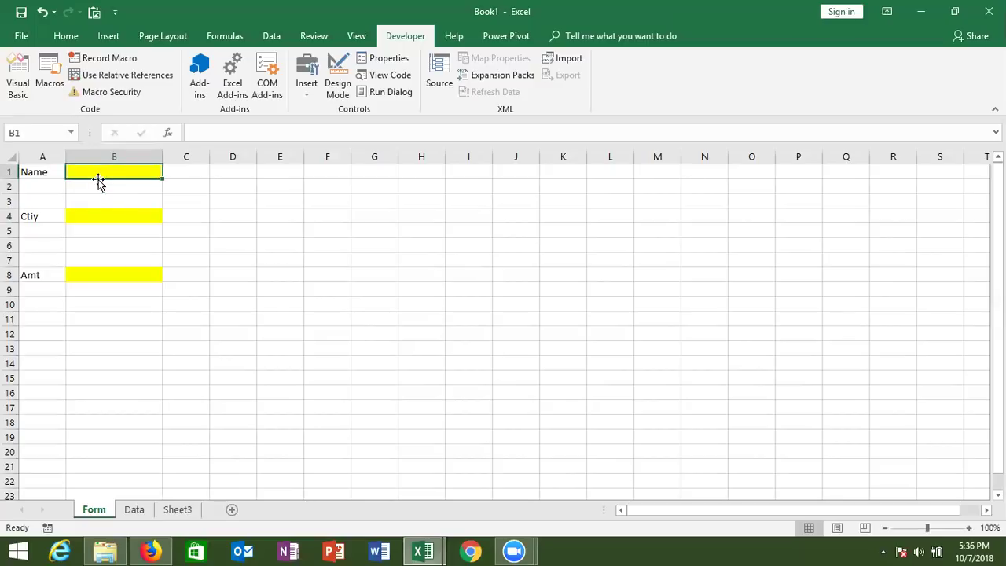
text(Om)
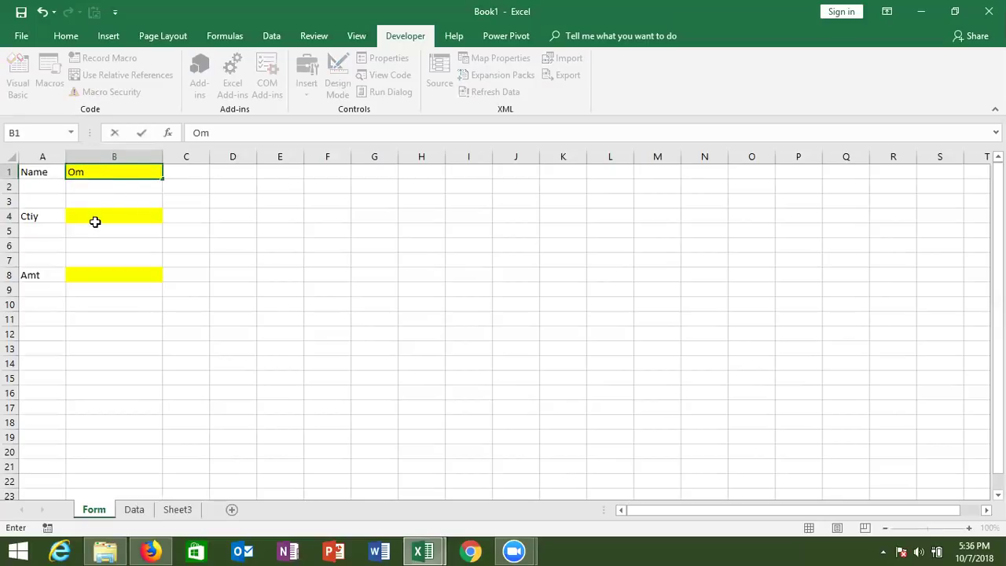
click(95, 222)
text(Delhi)
click(92, 272)
text(8645)
click(117, 346)
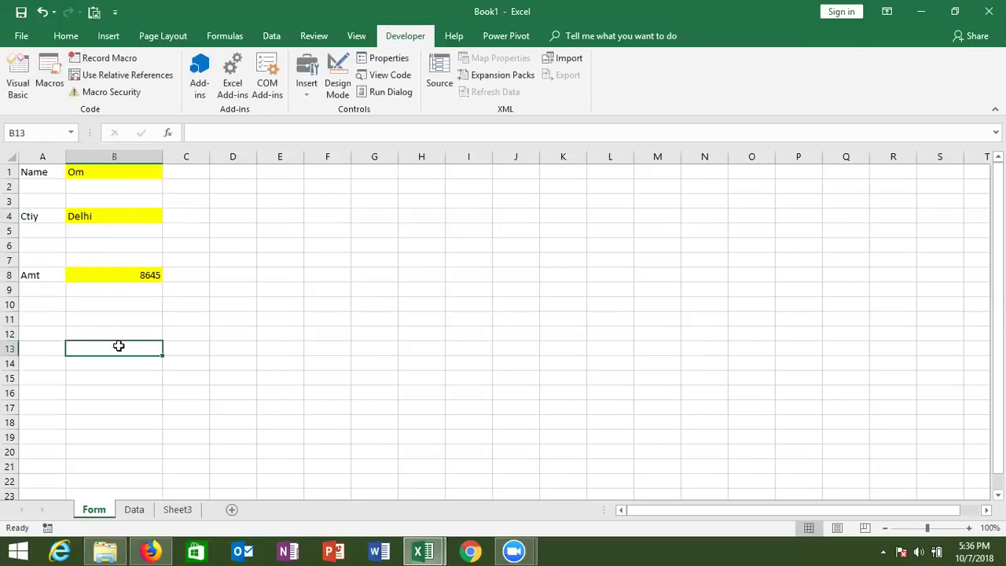
click(312, 96)
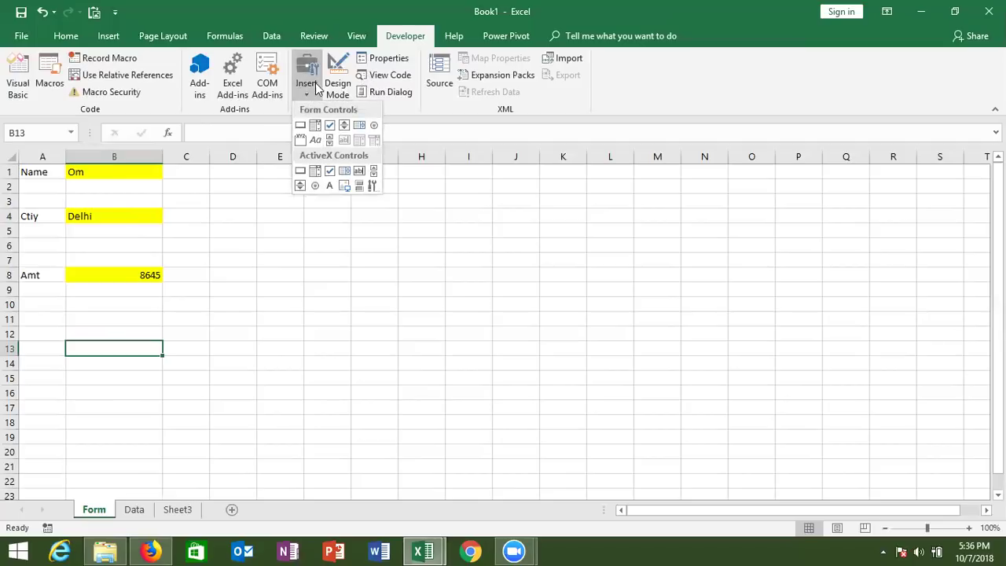
- Draw a Form Control button near D10 and assign it the send macro
click(301, 125)
mouse_move(210, 301)
mouse_down()
mouse_move(246, 325)
mouse_move(328, 326)
mouse_up()
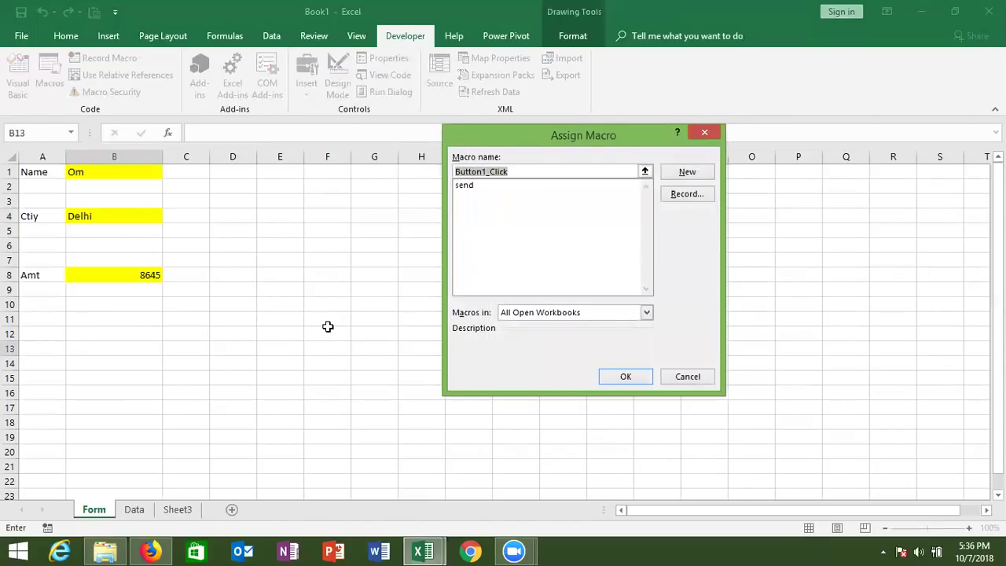
click(463, 187)
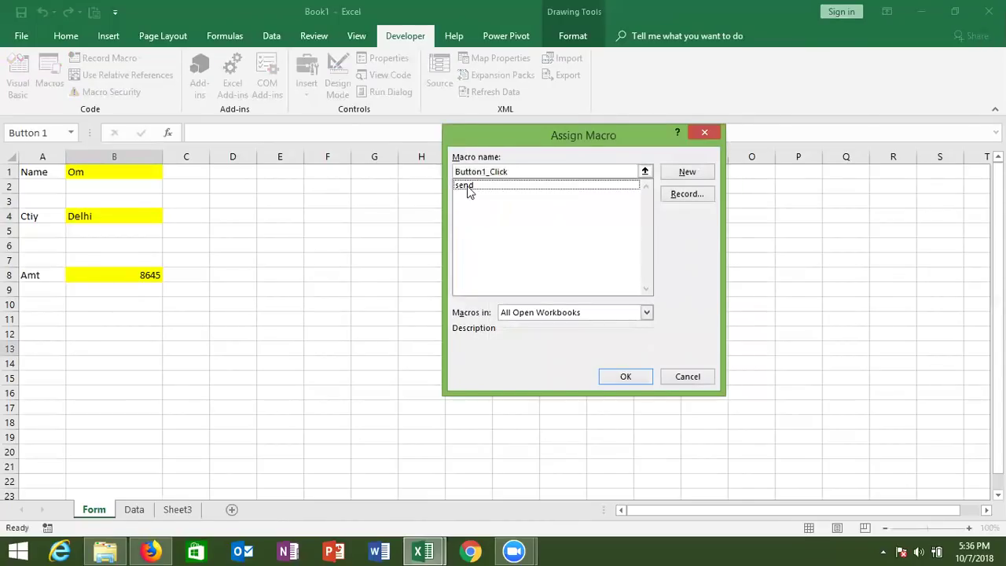
click(466, 189)
click(624, 376)
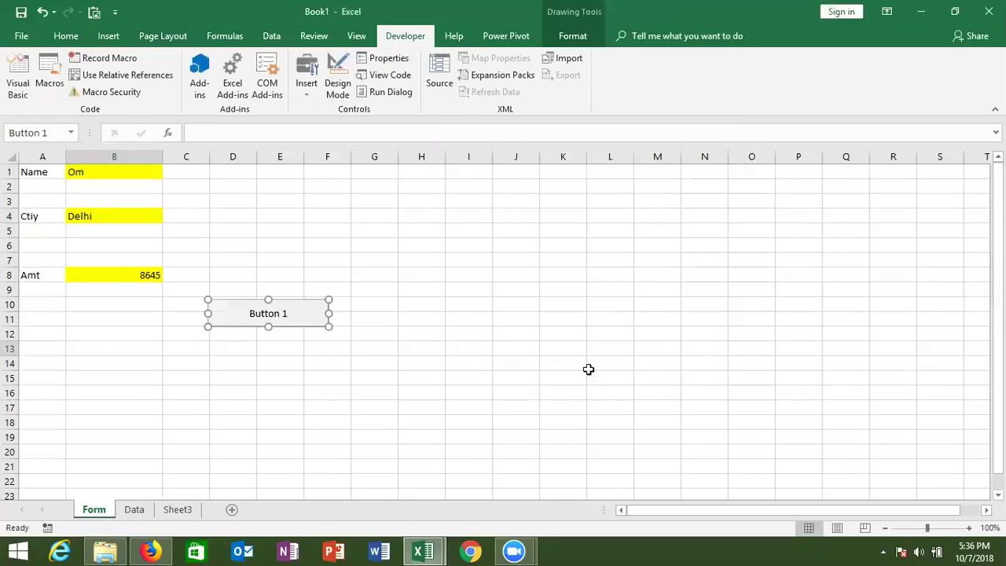
- Replace the button's Button 1 caption with Saved
click(279, 313)
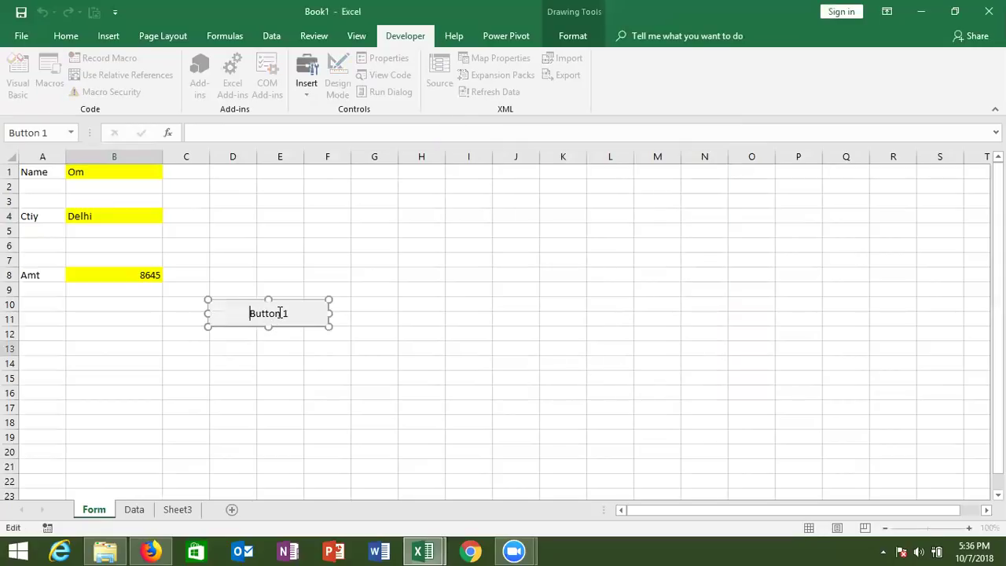
key(Delete)
key(Delete)
key(Delete)
key(Delete)
text(Save)
text(d)
click(276, 359)
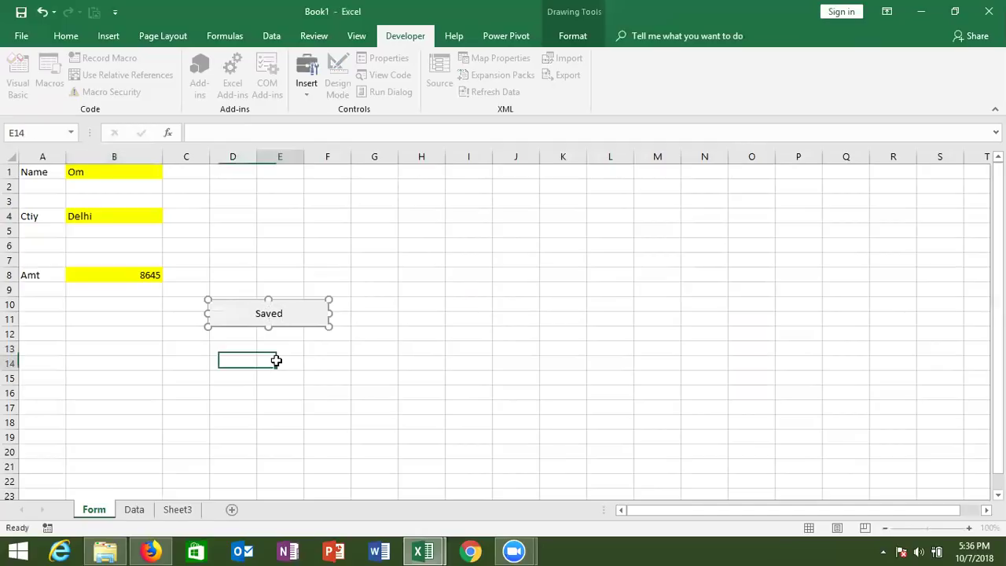
- Submit the entry with the Saved button, check row 2 on the Data sheet, and return to VBA
click(275, 319)
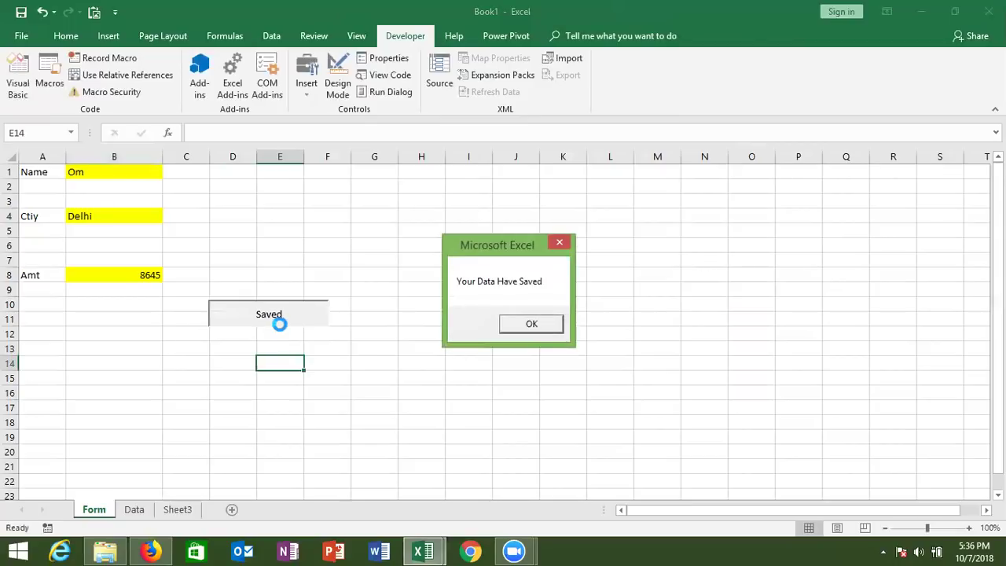
click(522, 327)
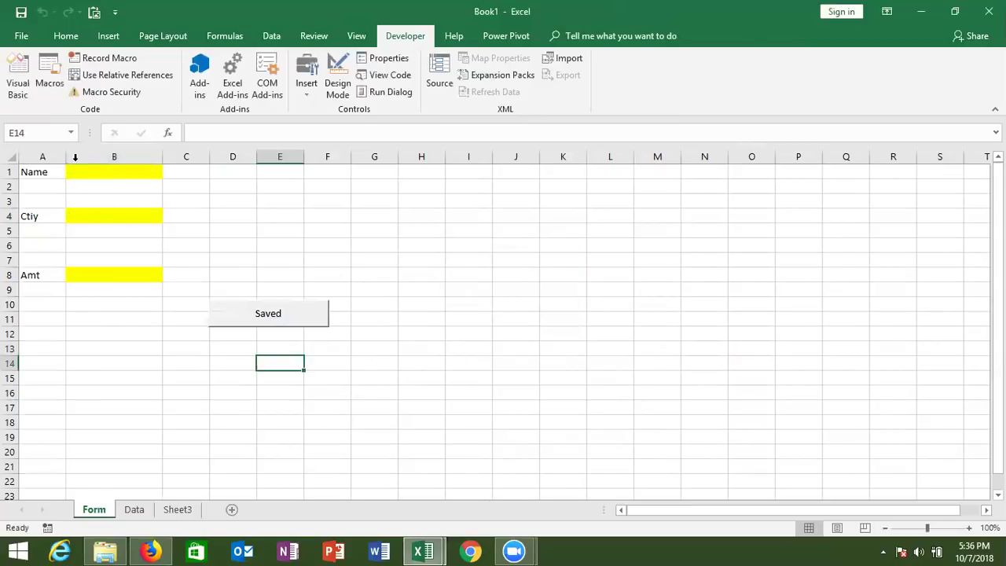
click(134, 509)
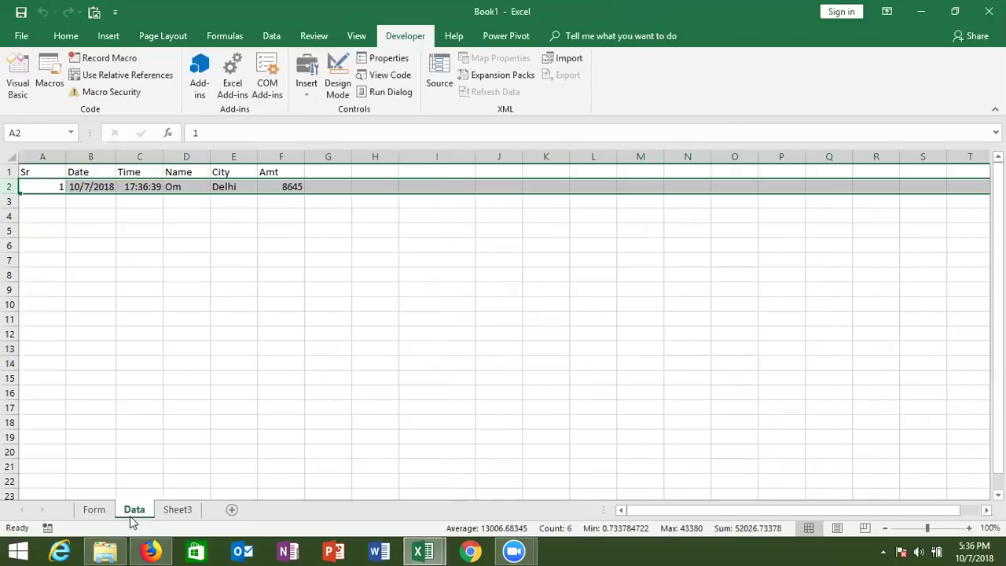
click(167, 299)
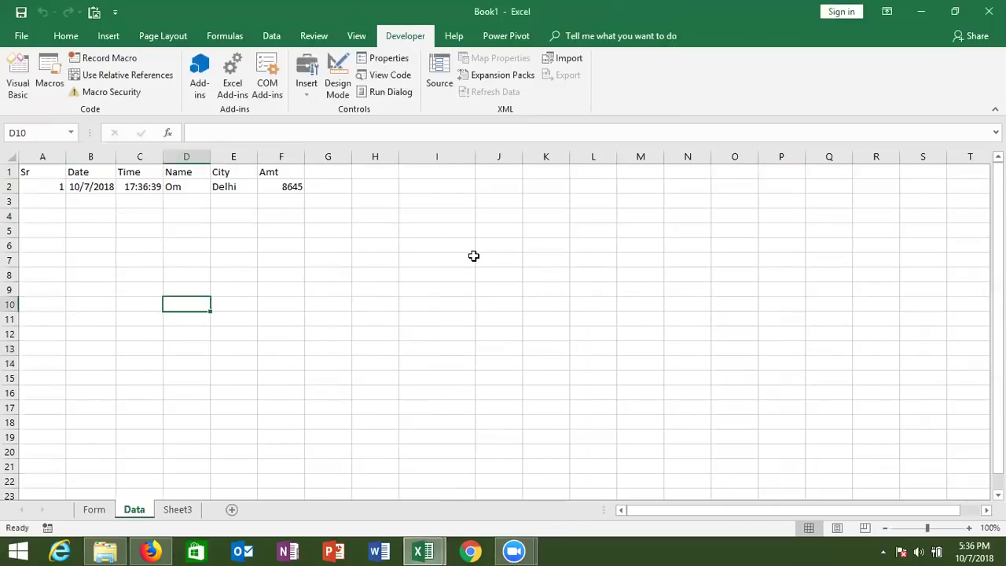
key(alt+Tab)
key(alt+Tab)
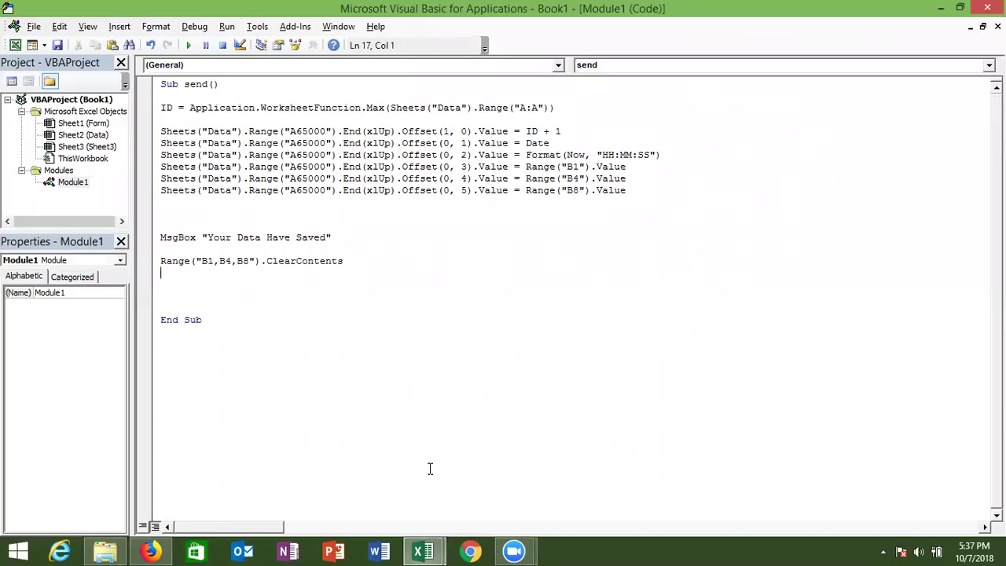
- Back in the Excel Form sheet, enter a new name, Indore in B4 and 8646 in B8
click(431, 550)
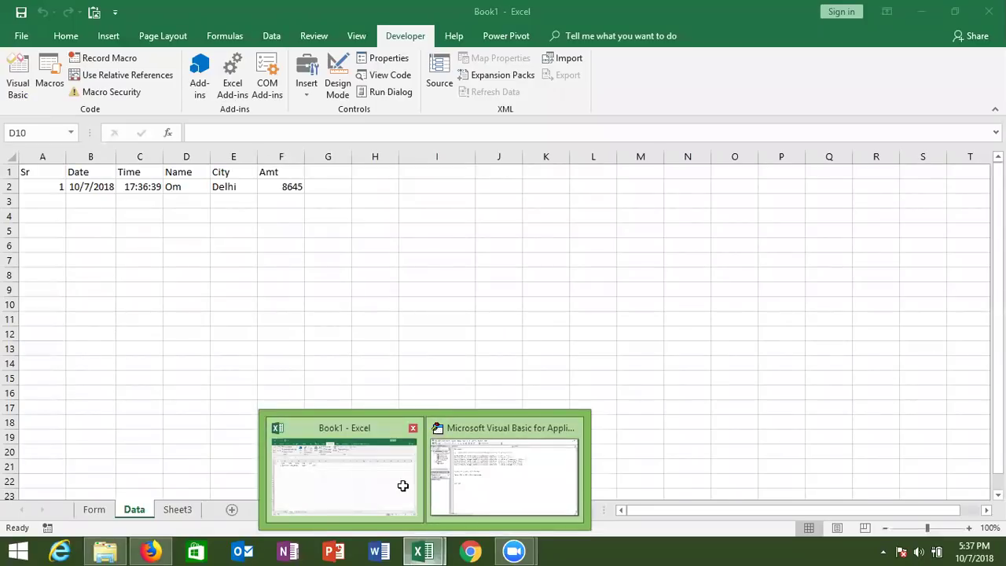
click(402, 485)
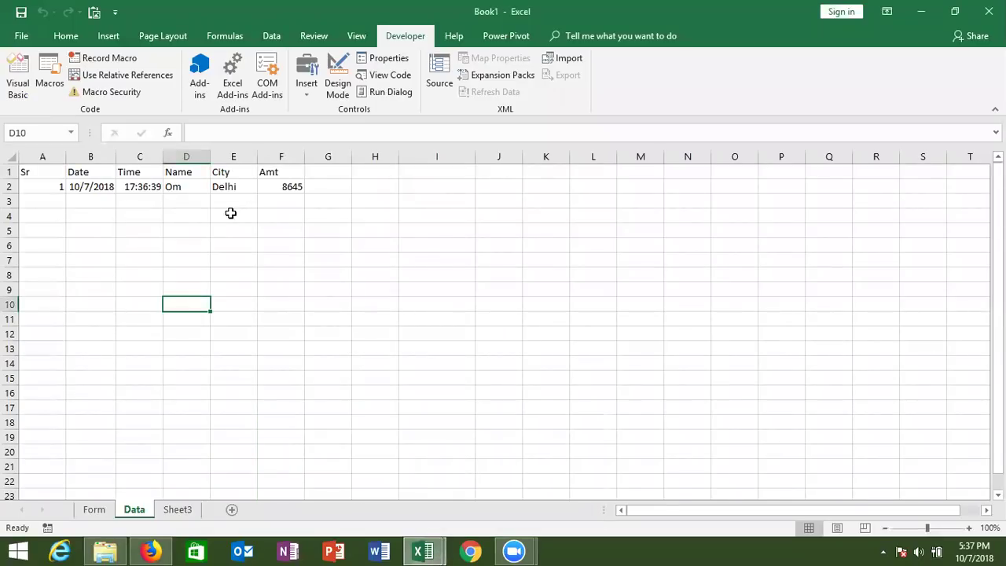
click(106, 512)
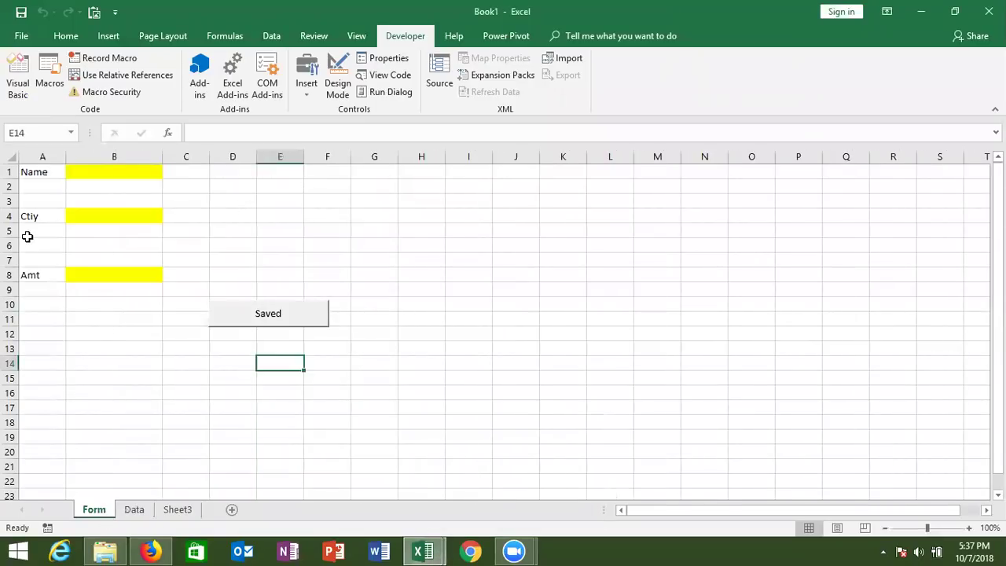
click(113, 173)
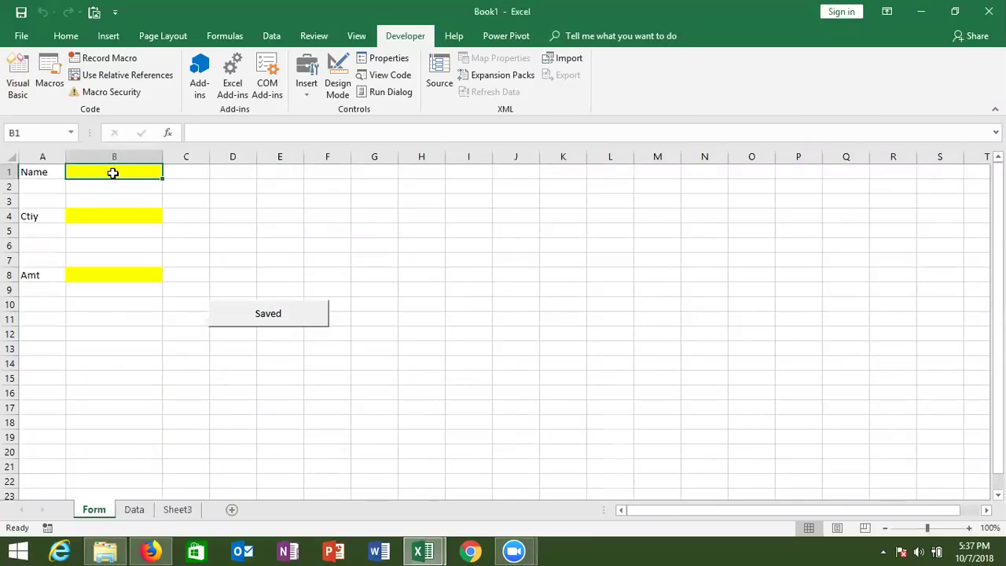
text(yoges)
click(85, 220)
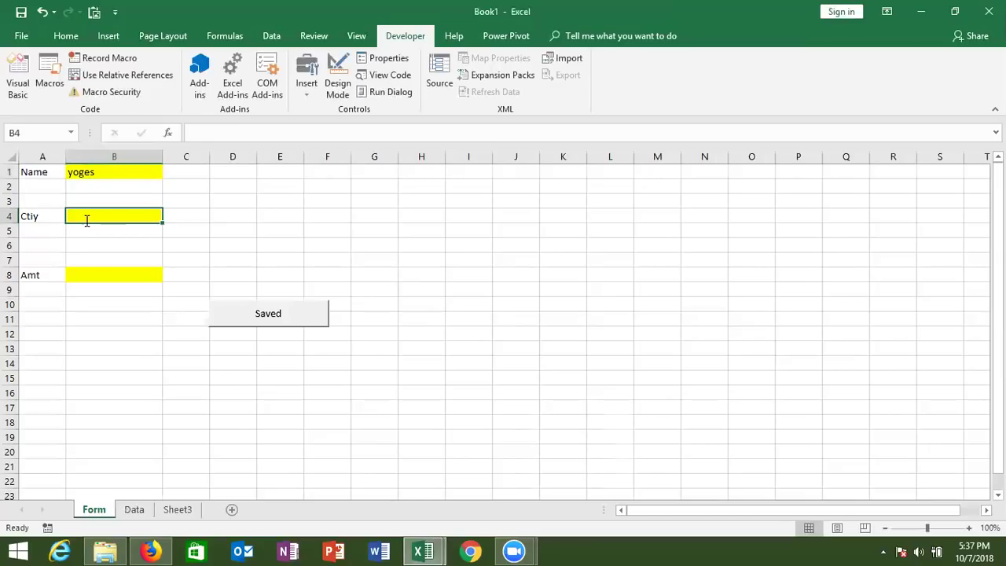
text(Indore)
click(75, 271)
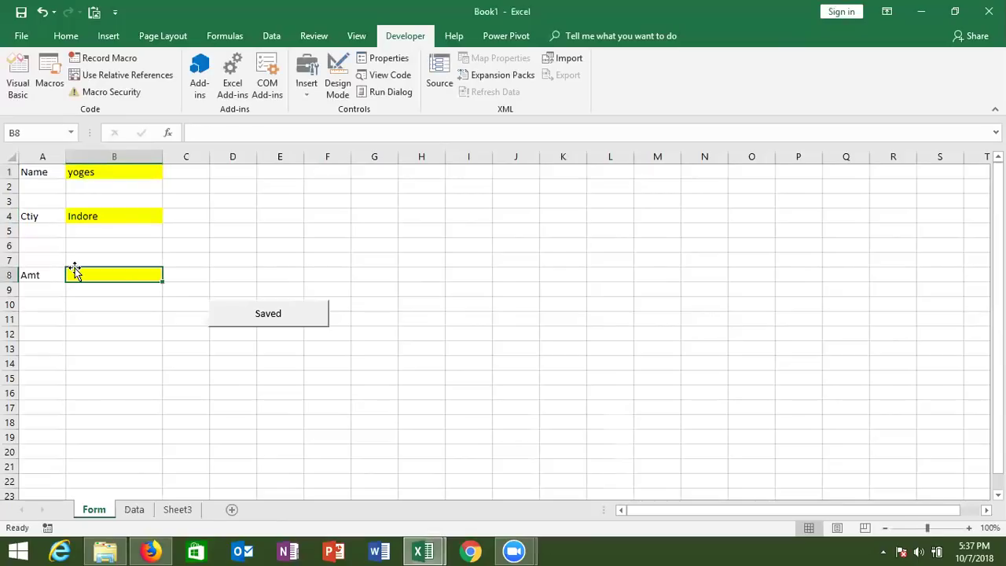
text(8646)
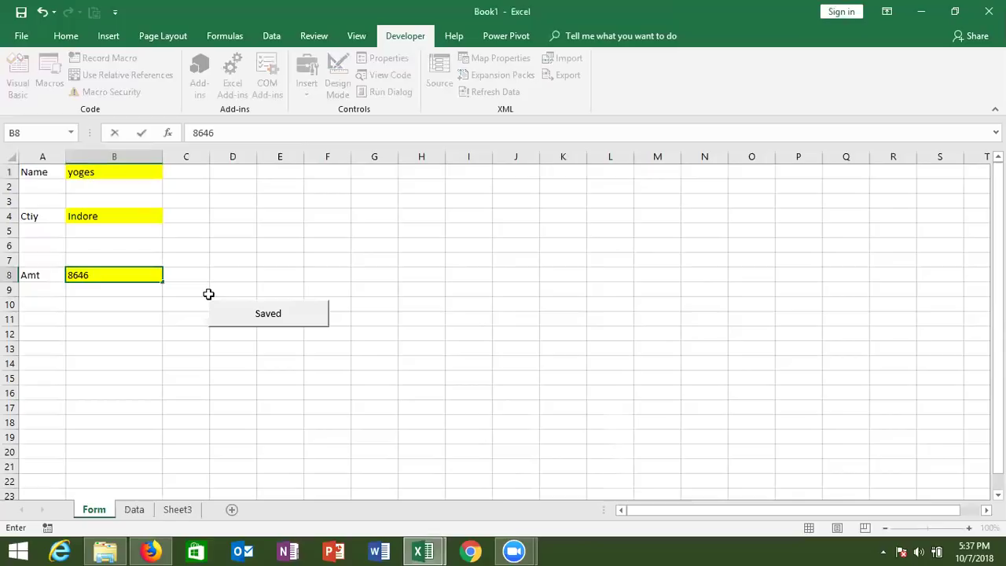
click(157, 303)
- Save the entry with the Saved button, check the Data sheet, then return to Form
click(222, 314)
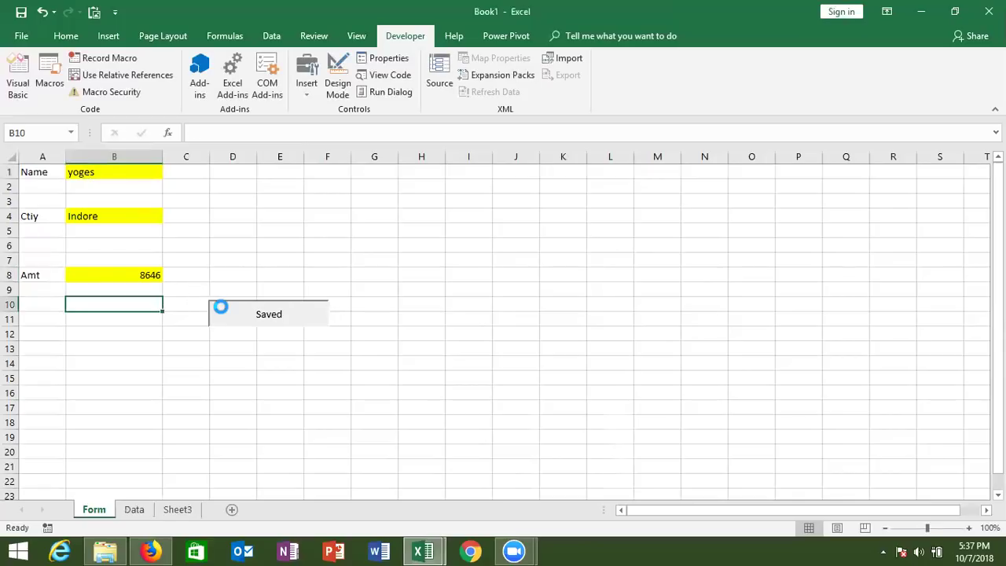
click(526, 324)
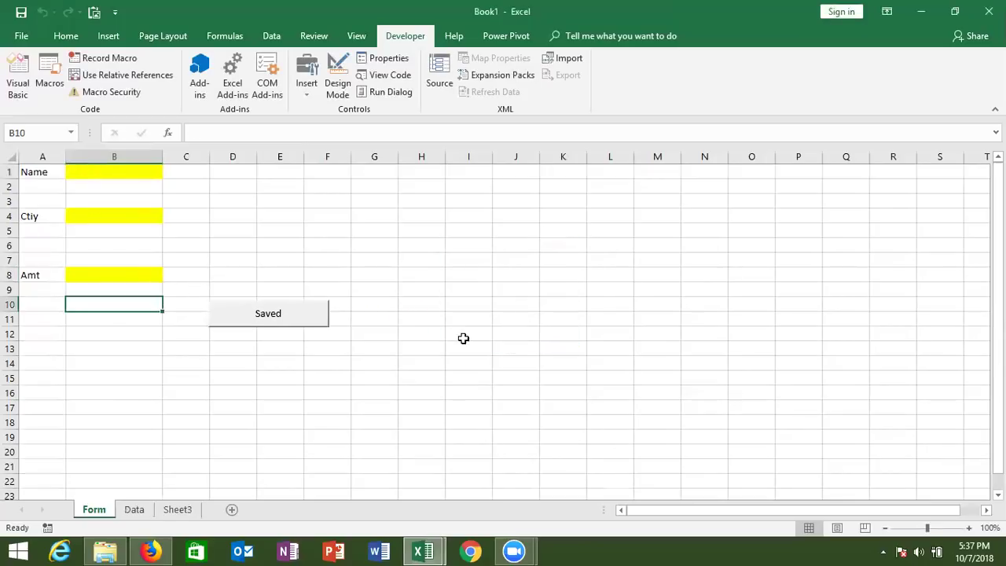
click(135, 510)
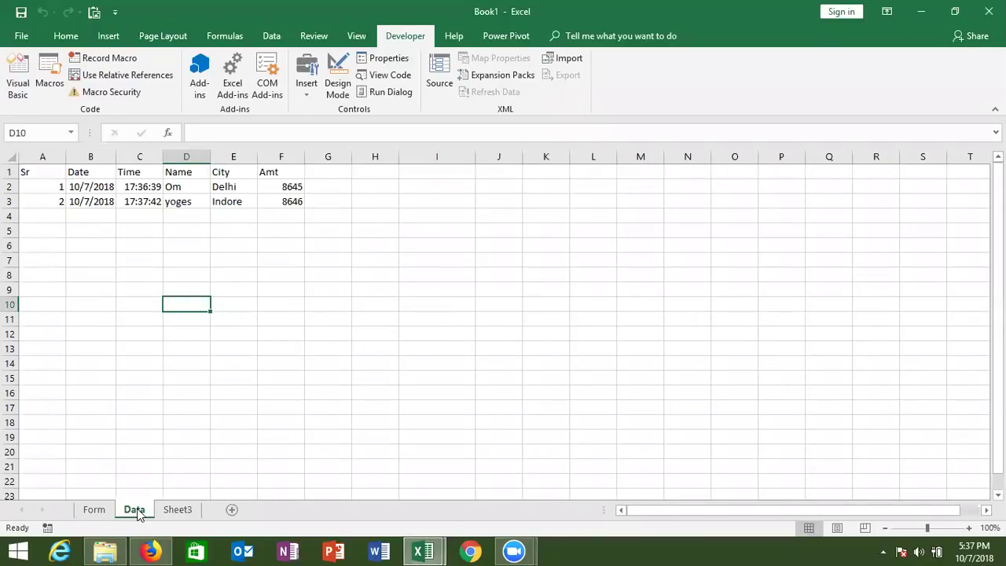
click(94, 509)
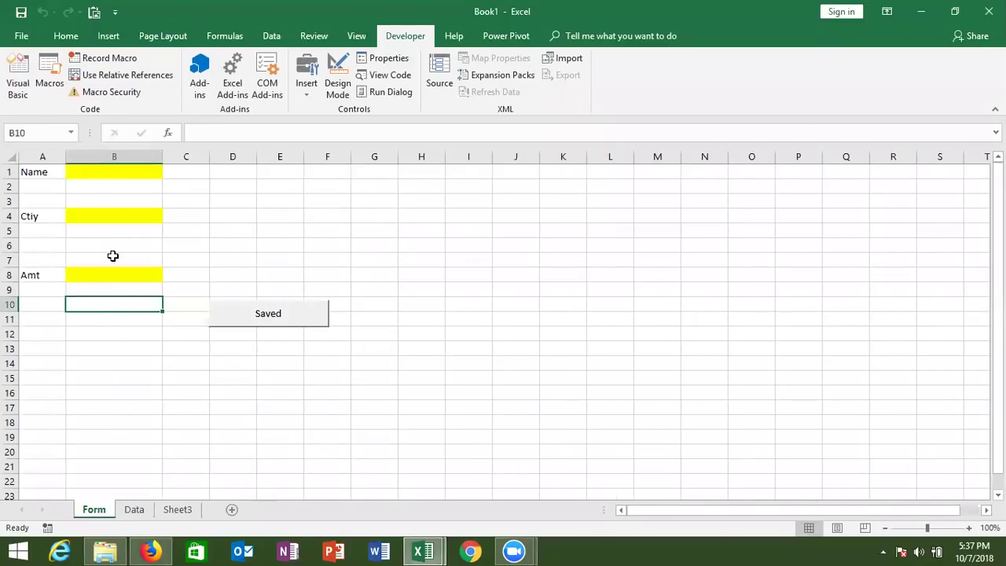
- Enter a name, Noida and 8468, save with the Saved button, and view the Data sheet
click(128, 174)
text(Tima)
click(103, 213)
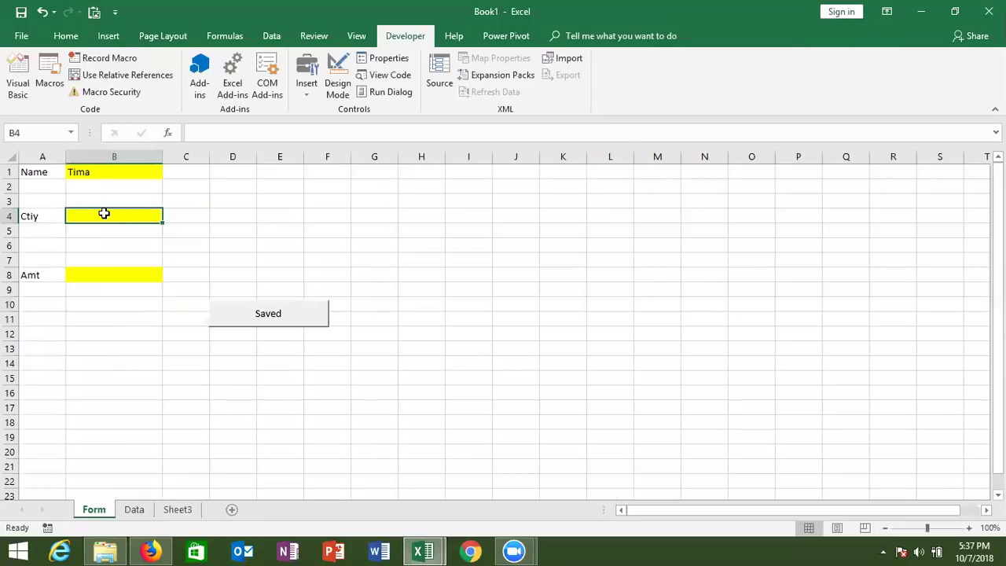
text(Noida)
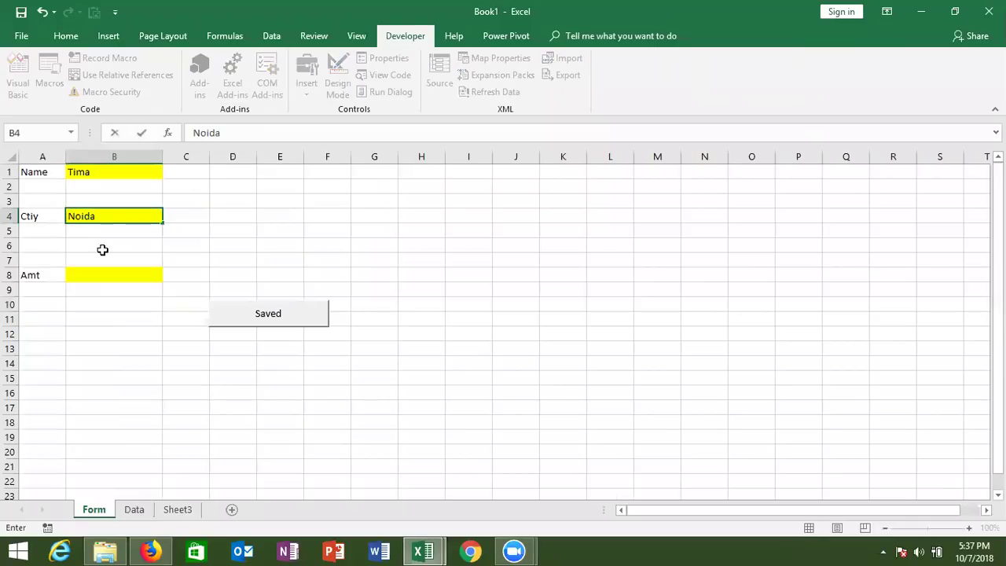
click(97, 274)
text(8468)
click(117, 333)
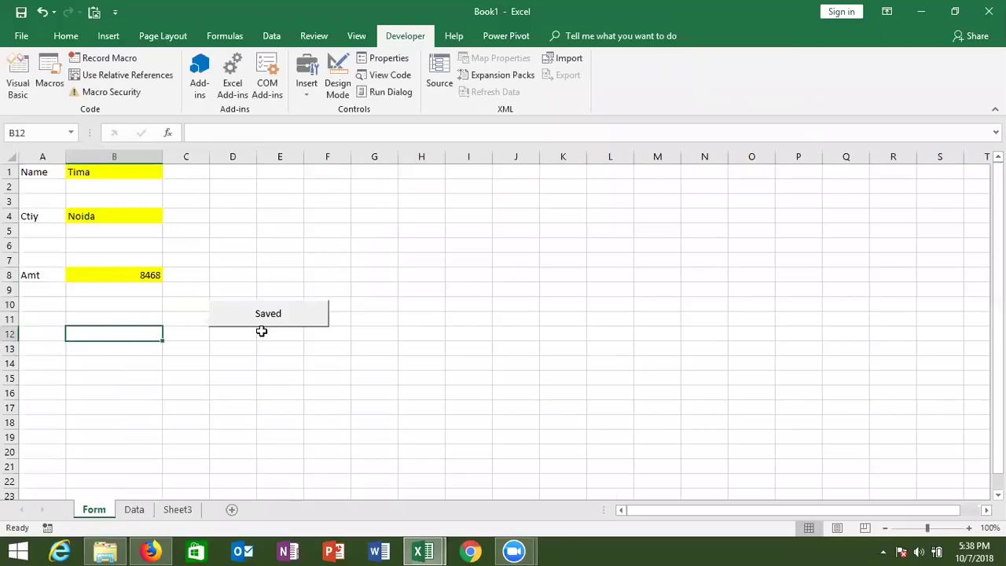
click(273, 327)
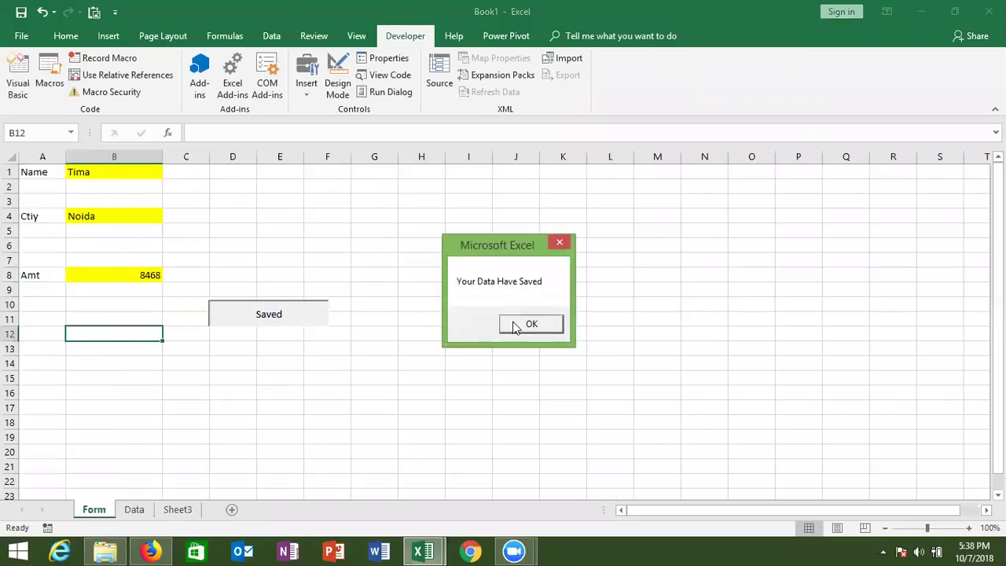
click(512, 323)
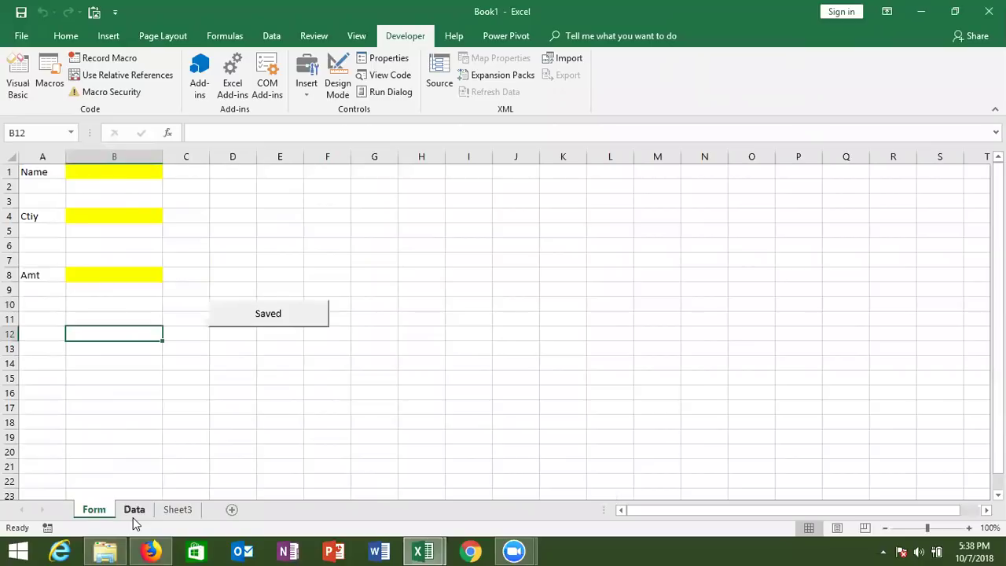
click(134, 514)
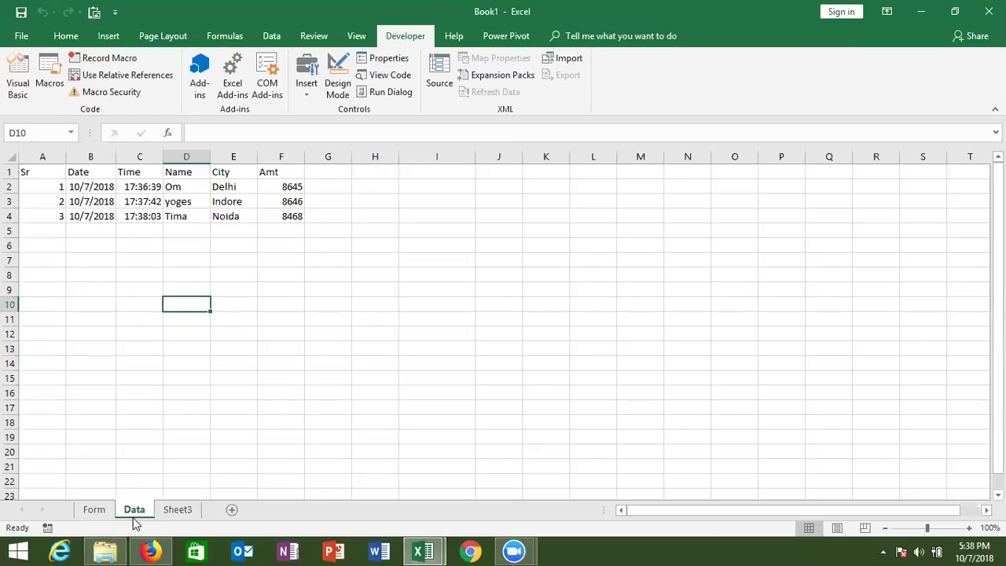
key(alt+F11)
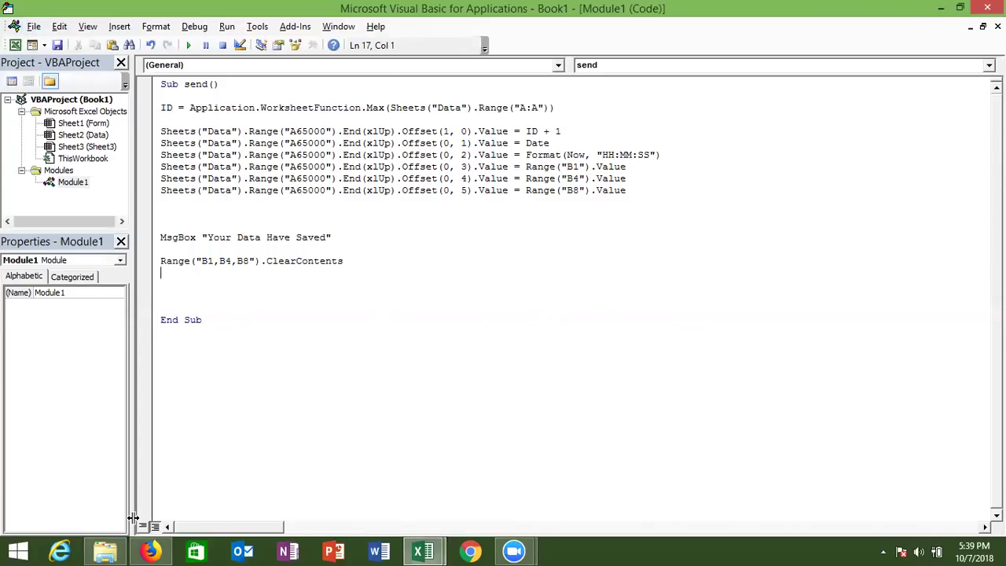
key(alt+F11)
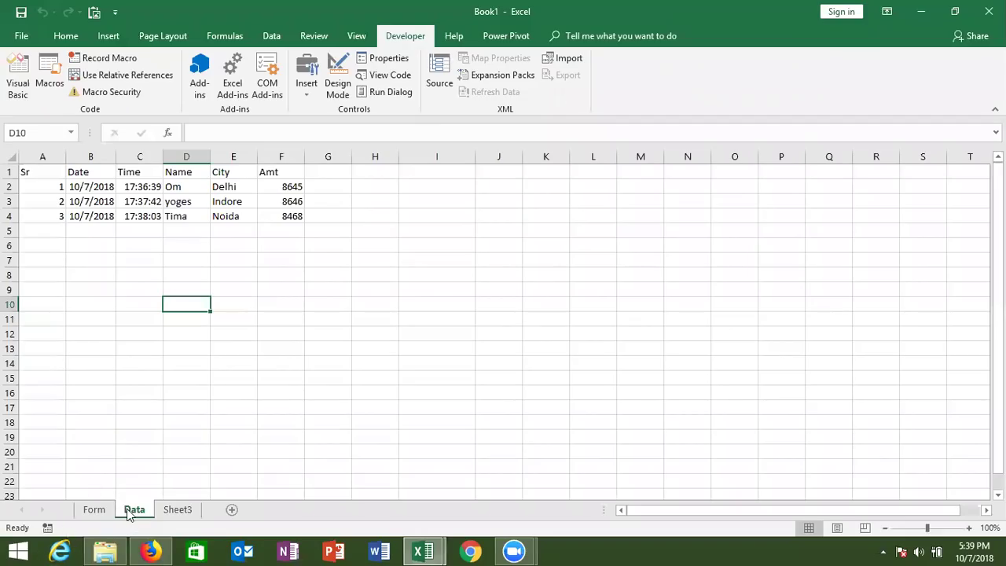
- Copy the Data sheet into a new workbook via Move or Copy with Create a copy ticked
right_click(130, 514)
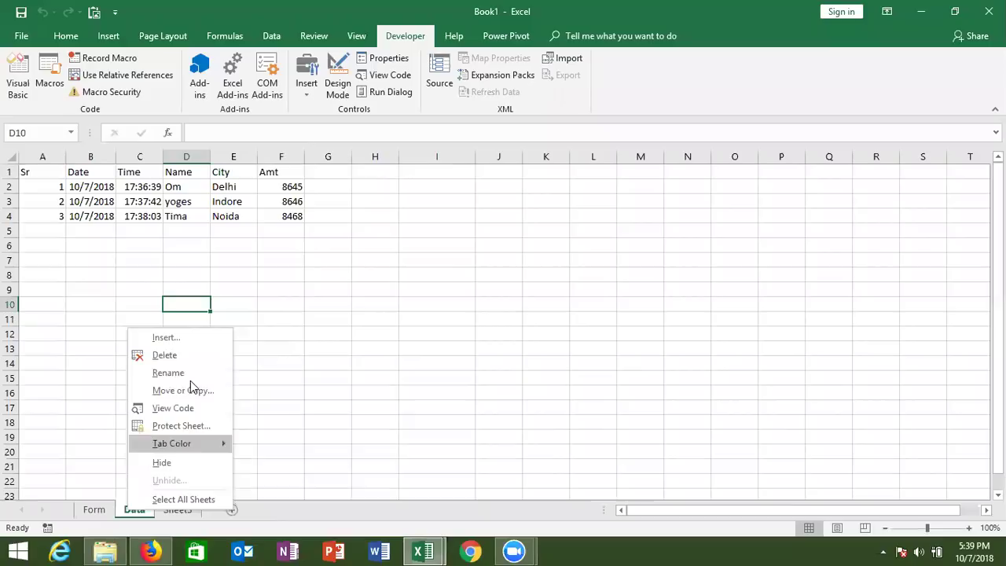
mouse_move(171, 443)
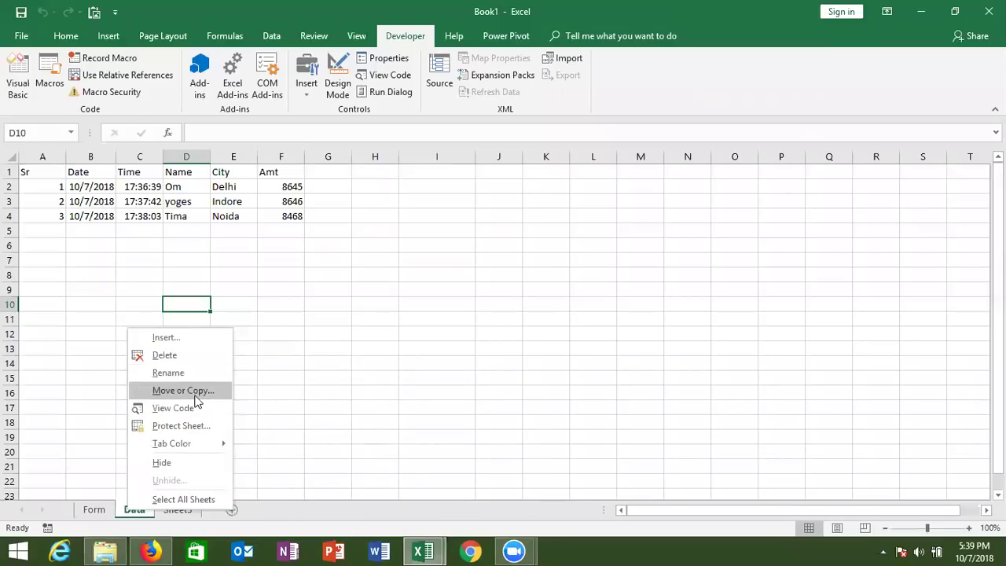
click(195, 398)
click(144, 453)
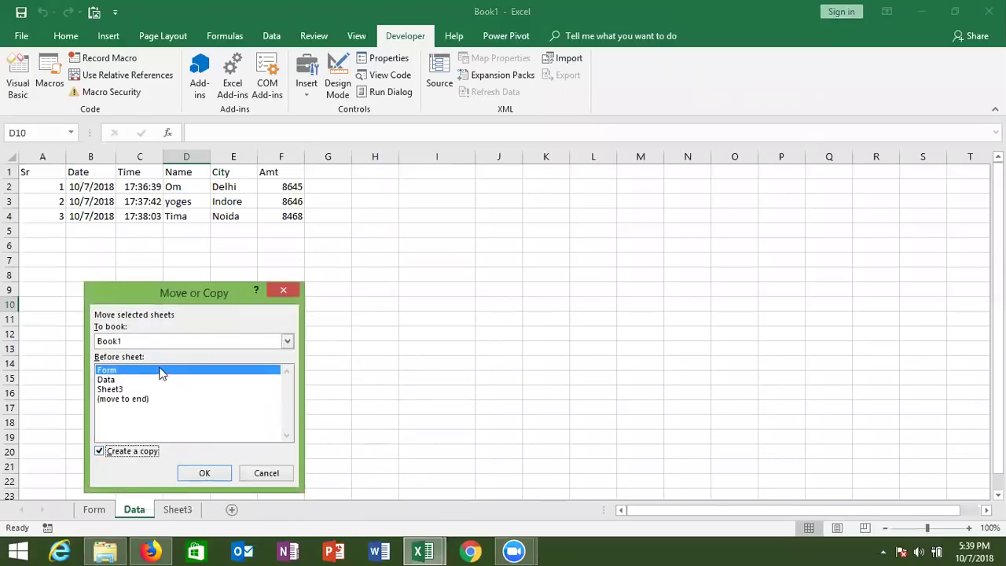
click(165, 341)
click(162, 352)
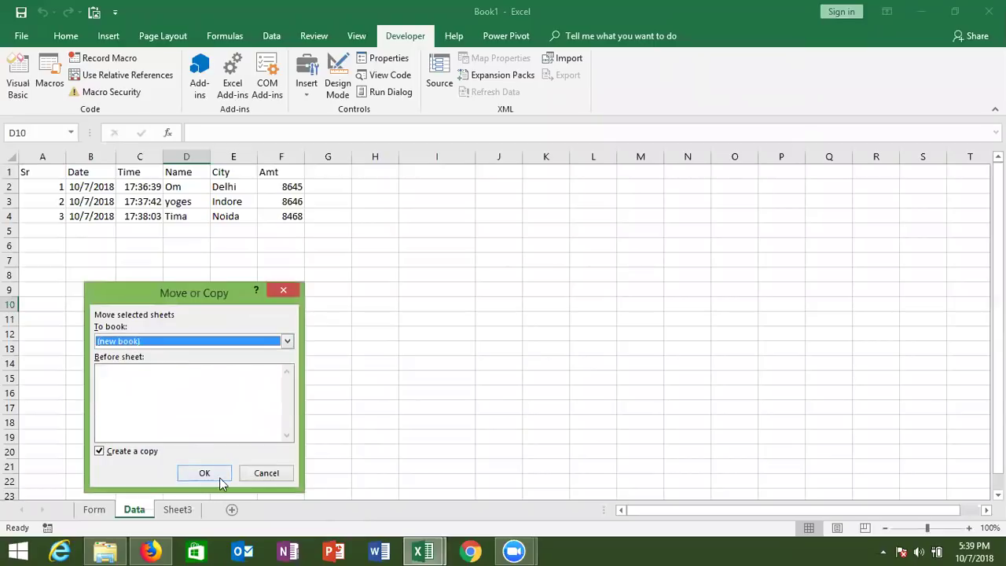
click(219, 477)
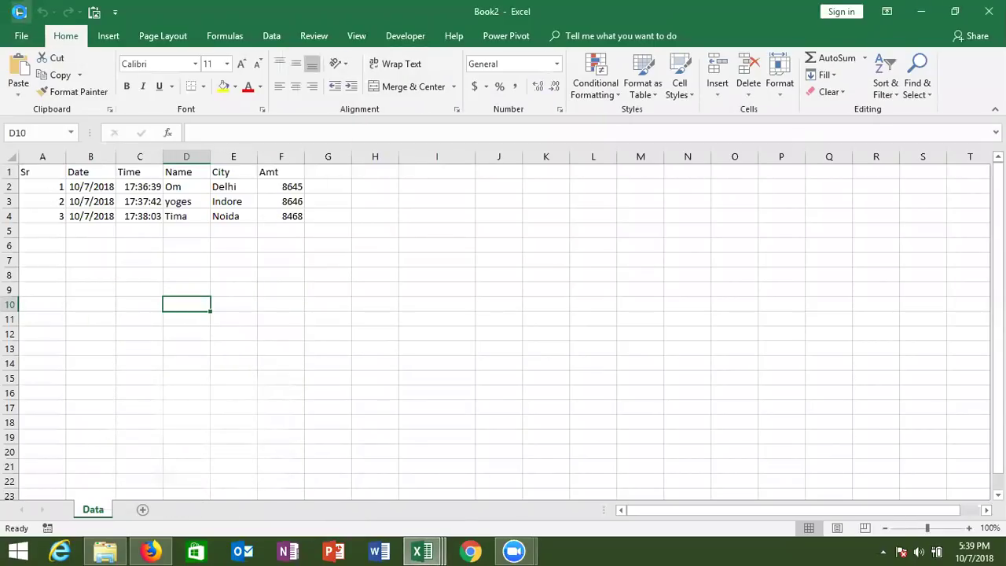
- Save the new workbook as Data in the 2018 folder and close it
click(20, 13)
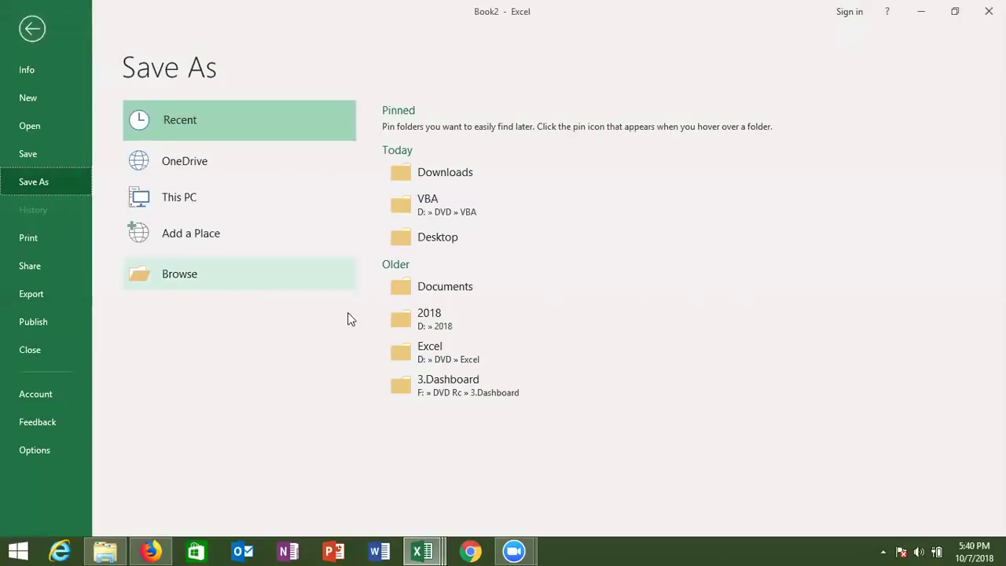
click(401, 318)
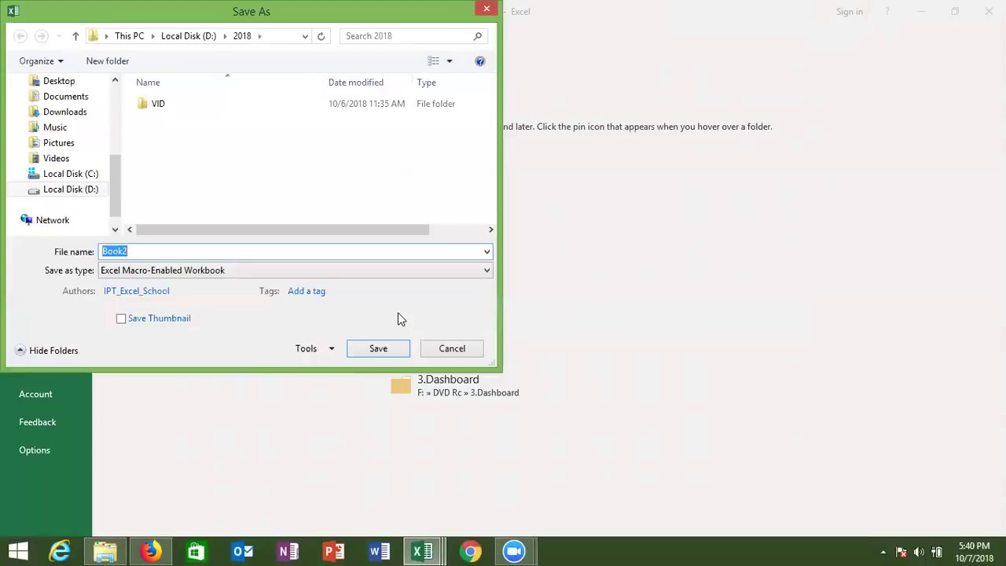
text(Data)
click(408, 349)
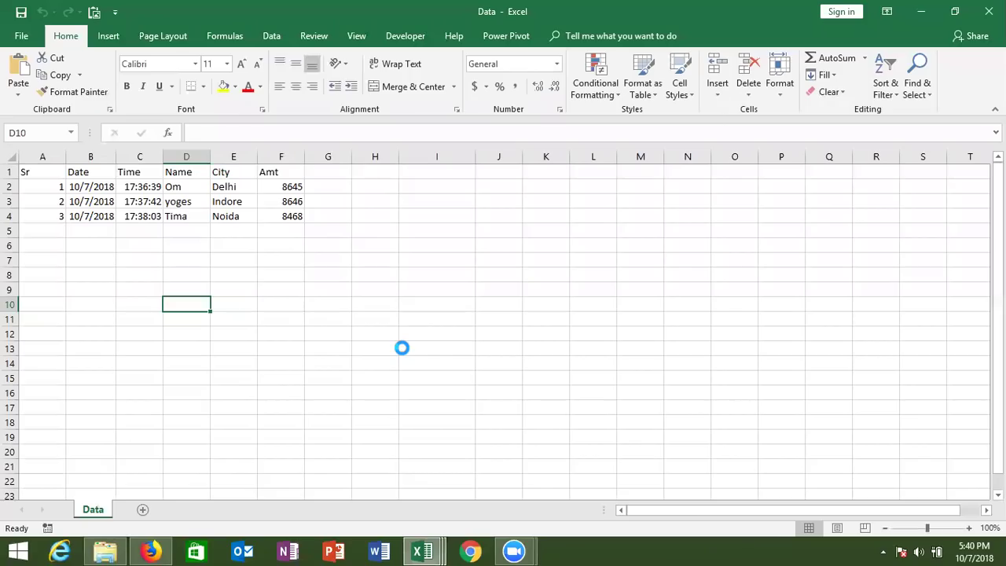
click(988, 11)
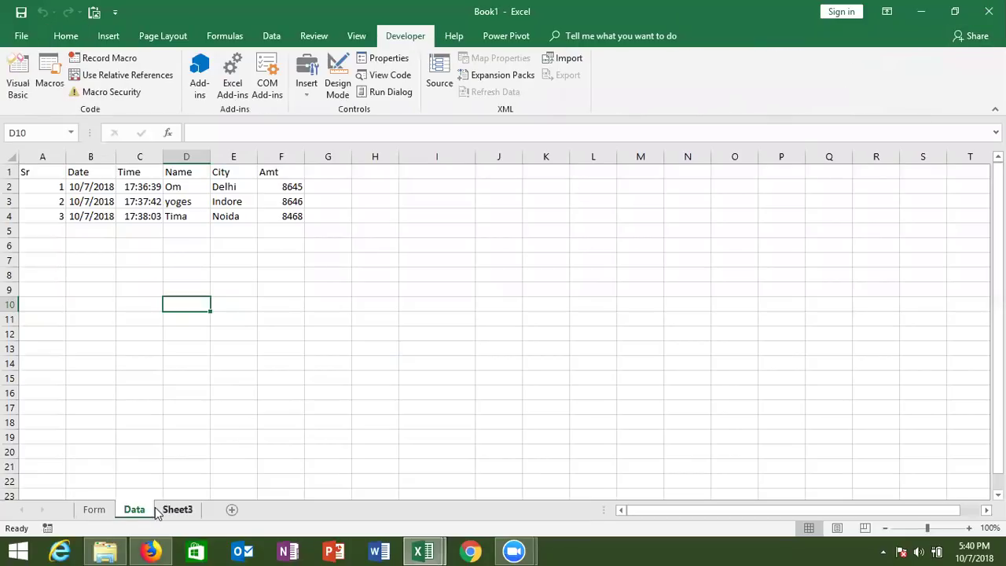
- Duplicate the Form sheet with a Ctrl-drag and rename the copy Form2
click(105, 510)
drag(108, 512, 148, 493)
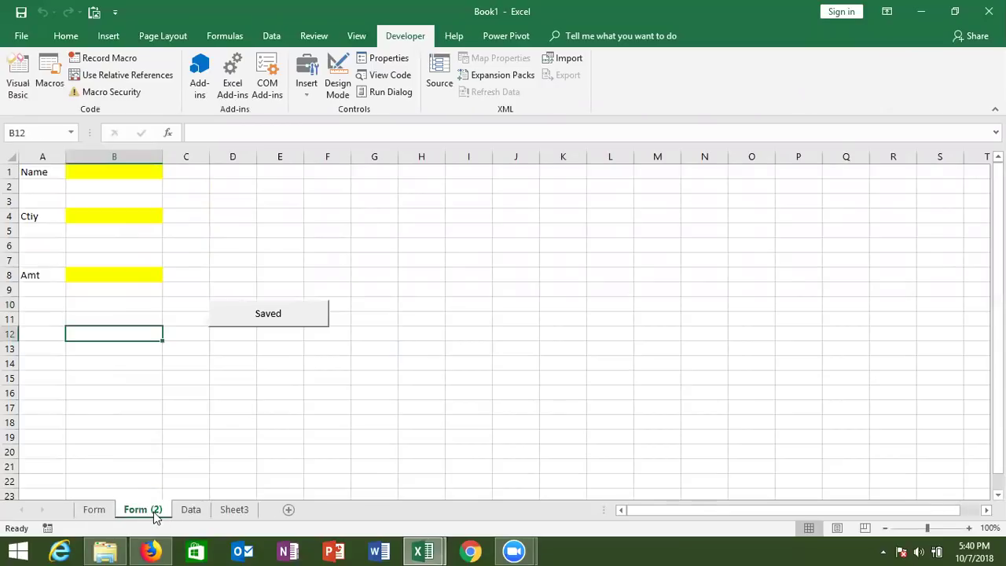
double_click(155, 510)
key(Return)
double_click(161, 509)
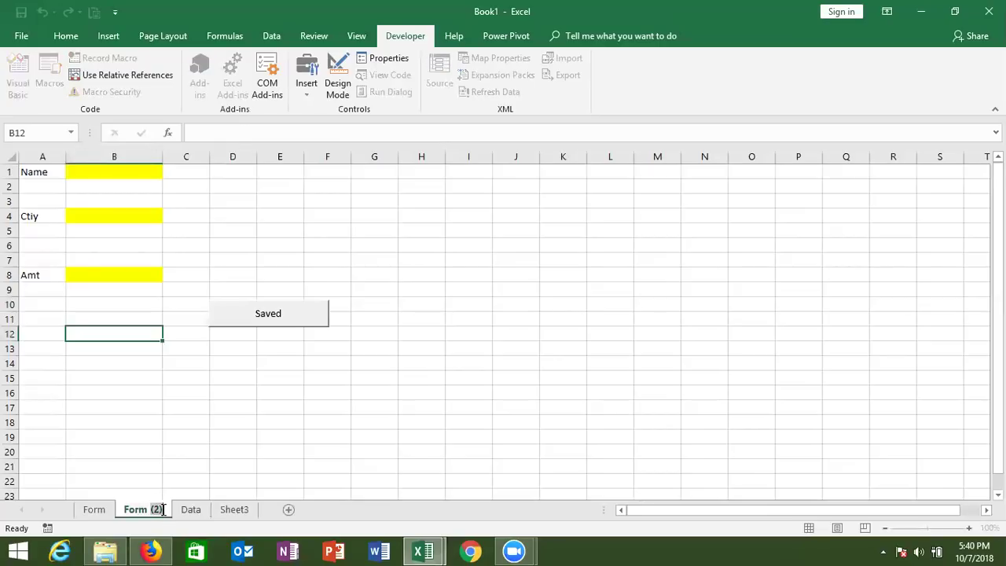
text(Form2)
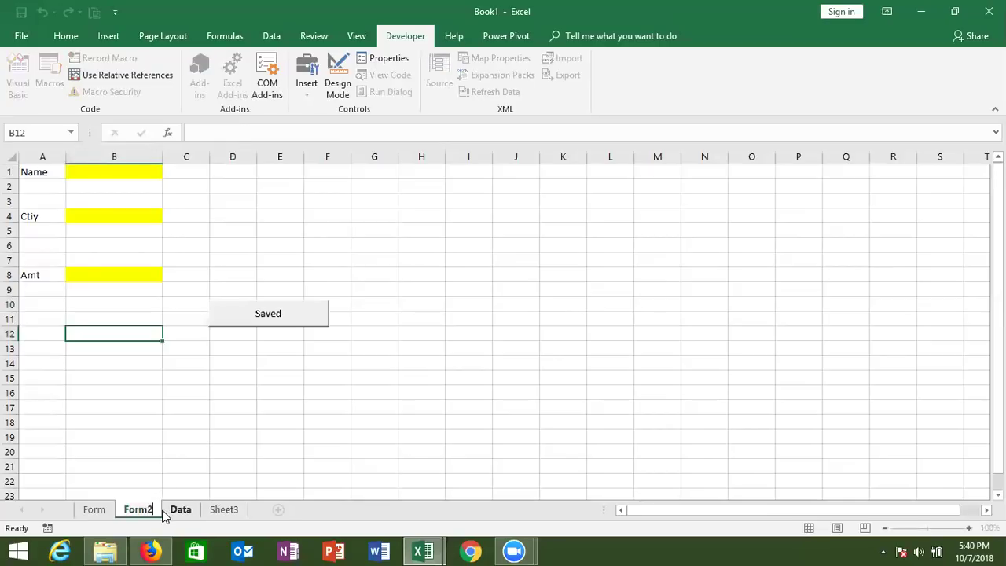
click(175, 406)
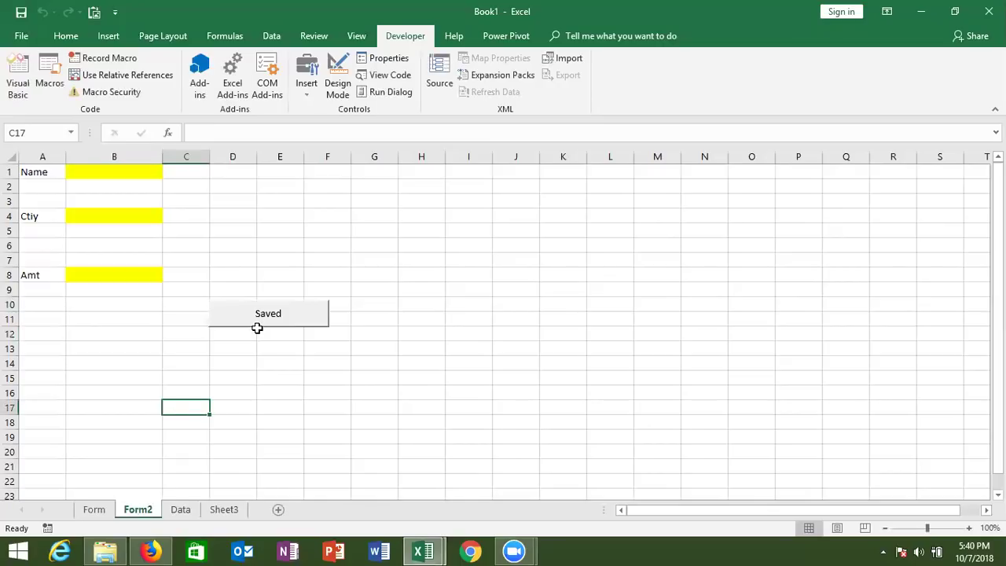
click(441, 550)
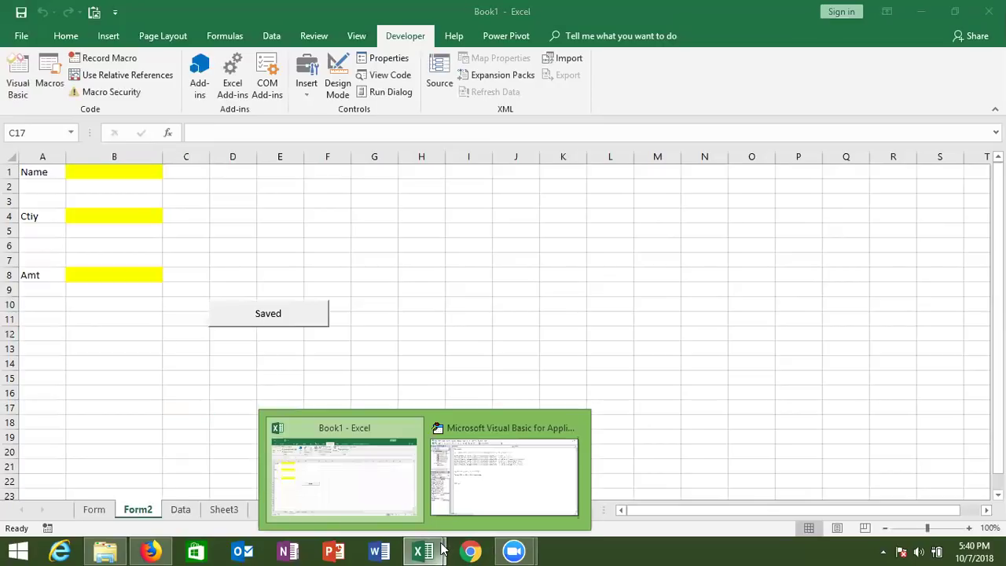
- Paste a copy of the send macro below End Sub and rename it send_2
click(476, 488)
drag(232, 326, 151, 88)
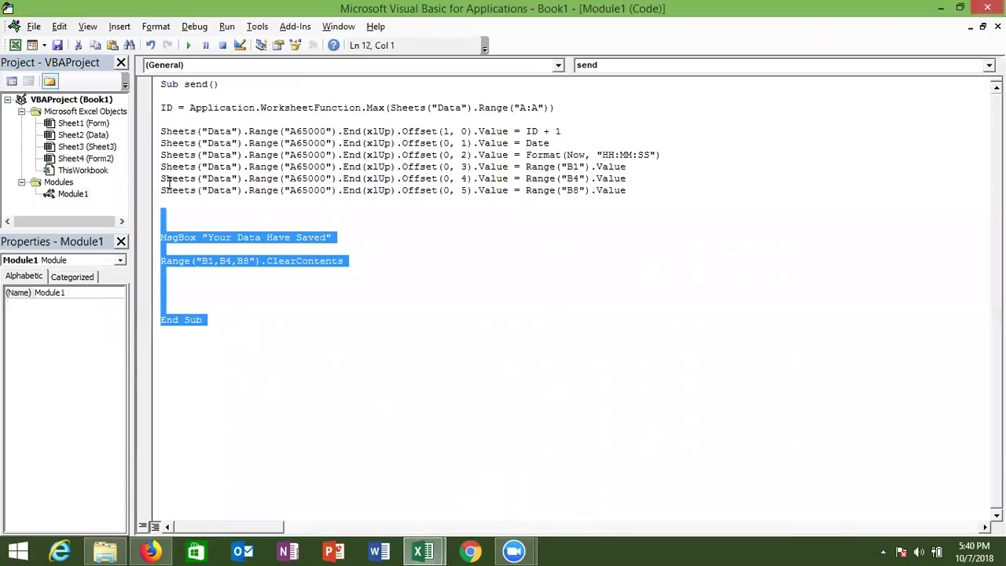
key(ctrl+c)
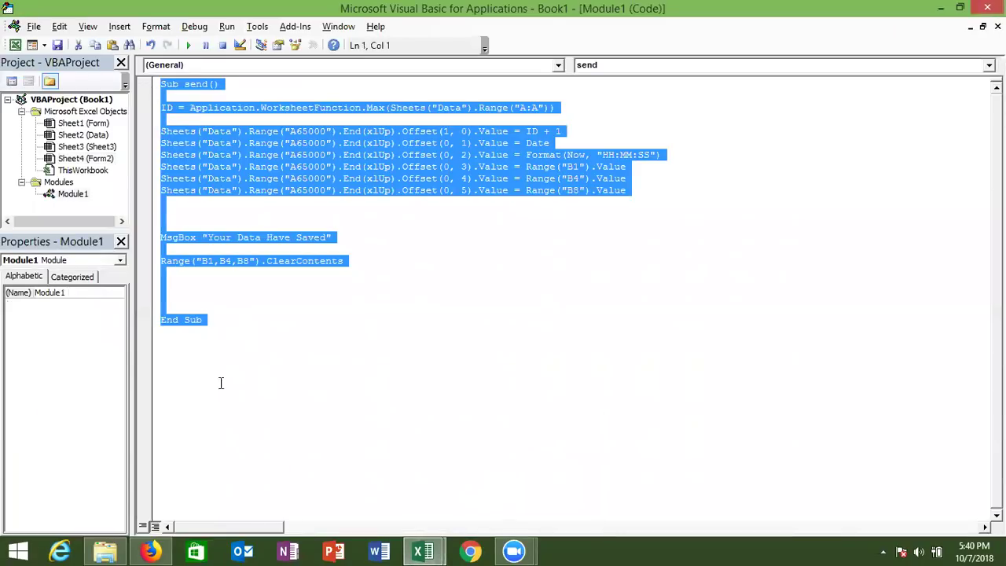
click(211, 369)
key(ctrl+v)
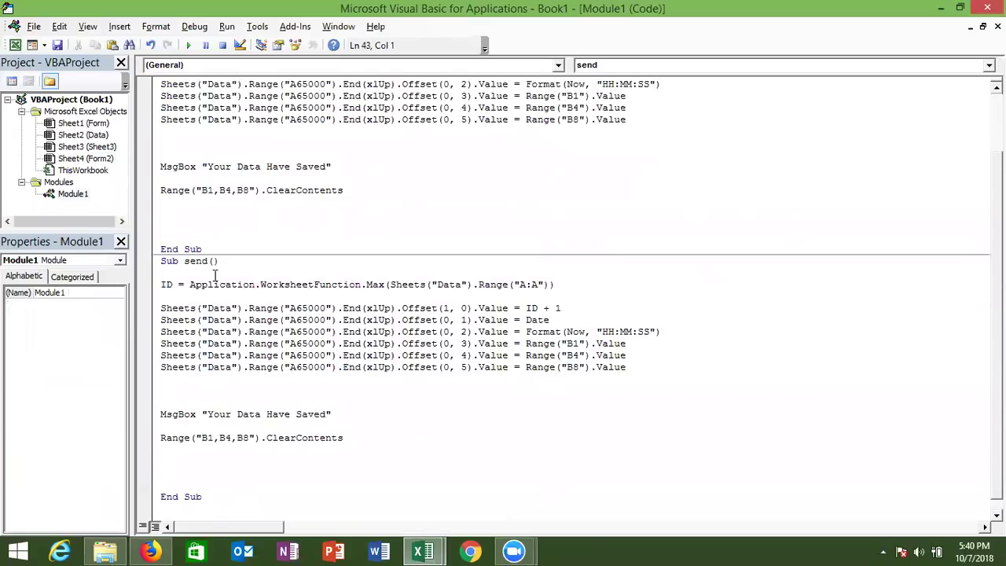
click(211, 268)
click(211, 263)
text(_2)
- Insert blank lines under the send_2 header and start a Workbooks.Open statement
click(202, 279)
key(Return)
key(Return)
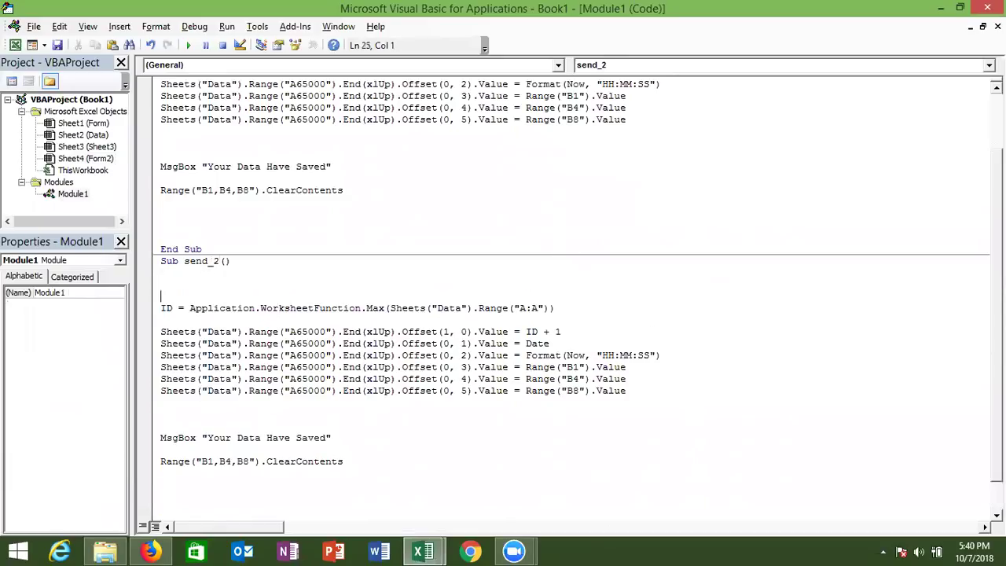
key(Return)
key(Return)
key(Up)
key(Up)
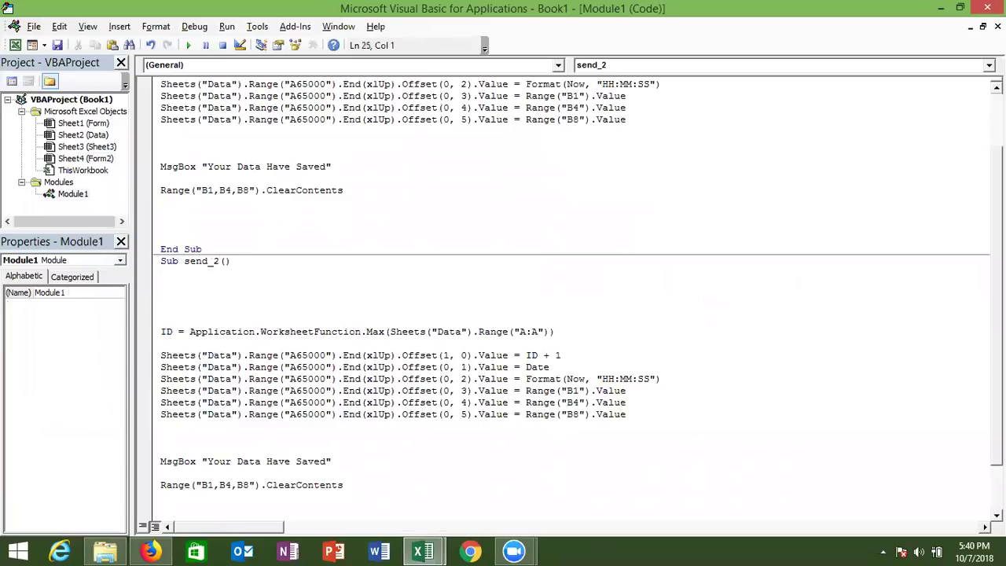
text(workbooks.)
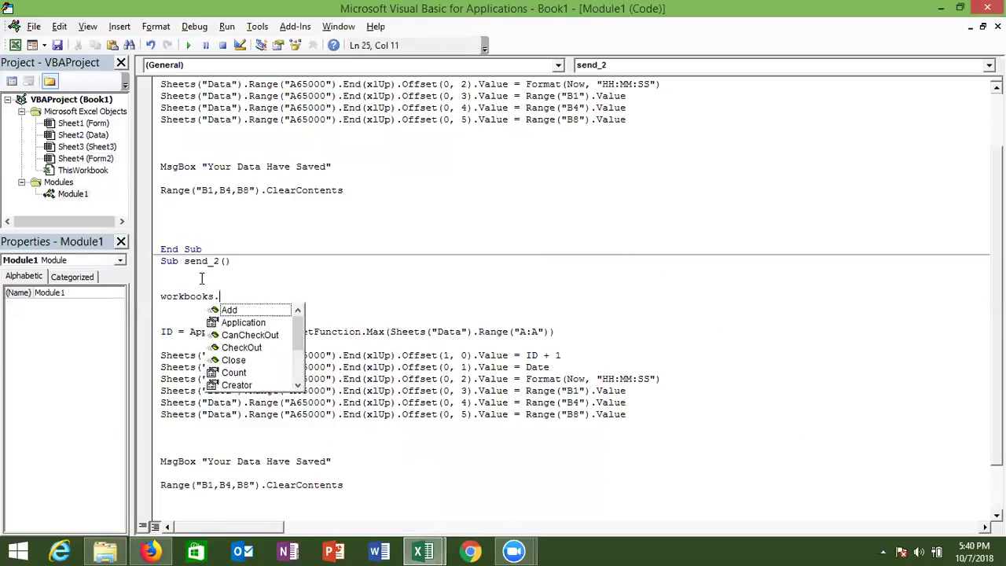
text(O)
key(Tab)
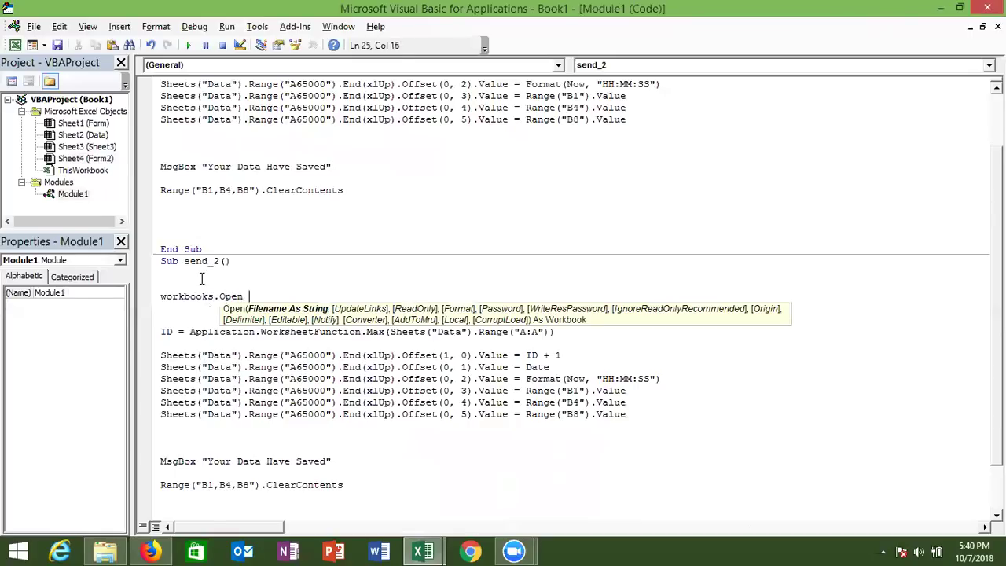
click(104, 550)
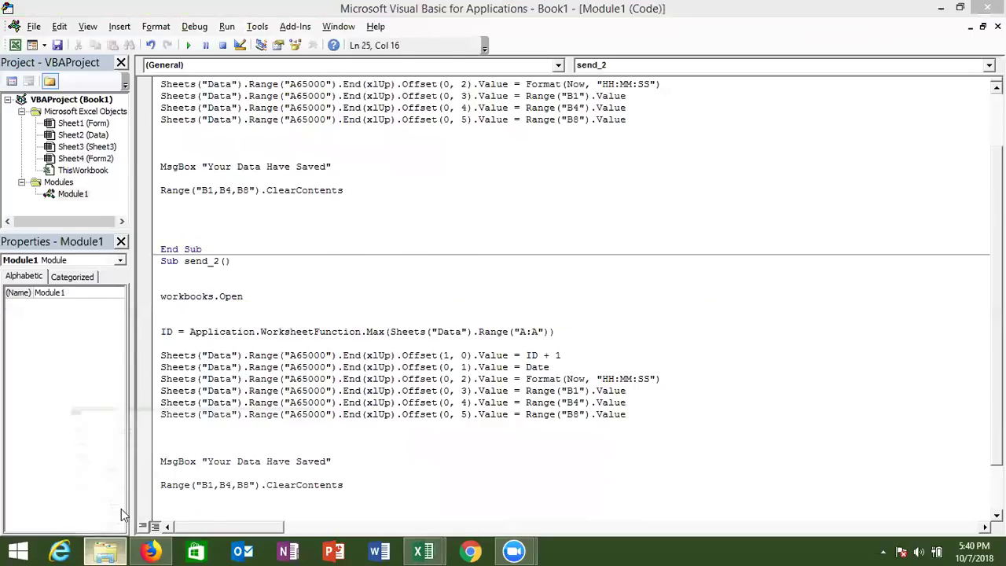
click(91, 308)
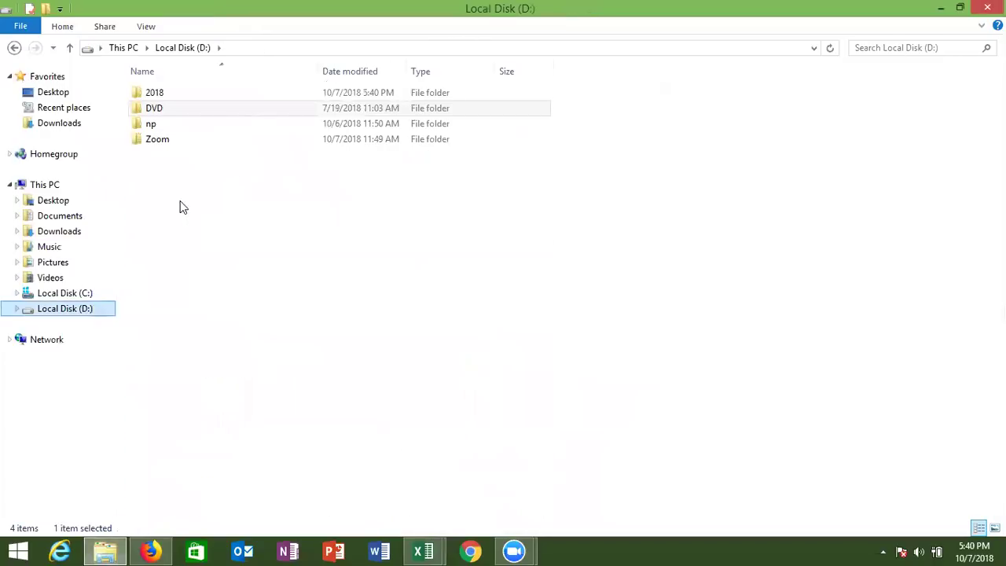
double_click(189, 96)
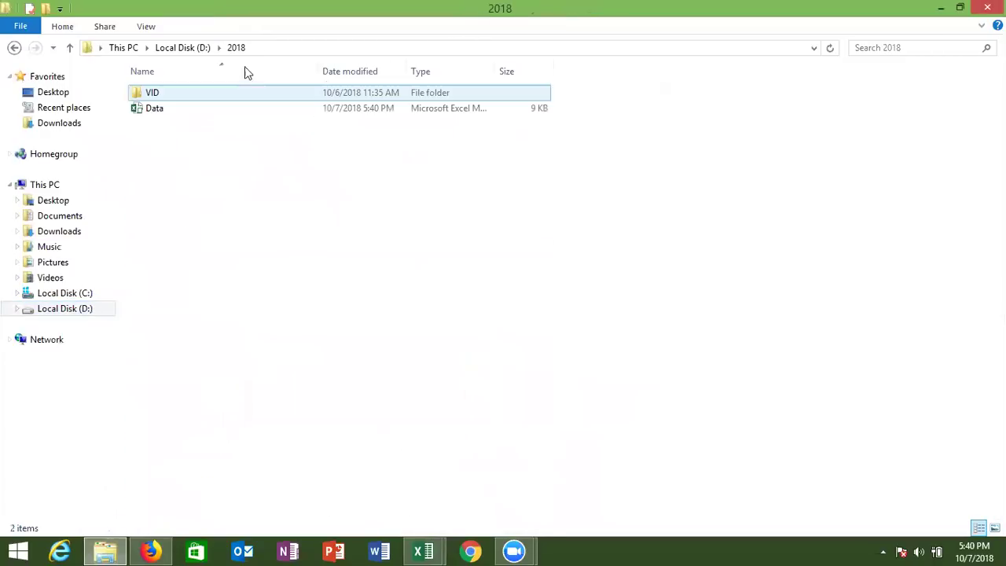
click(284, 50)
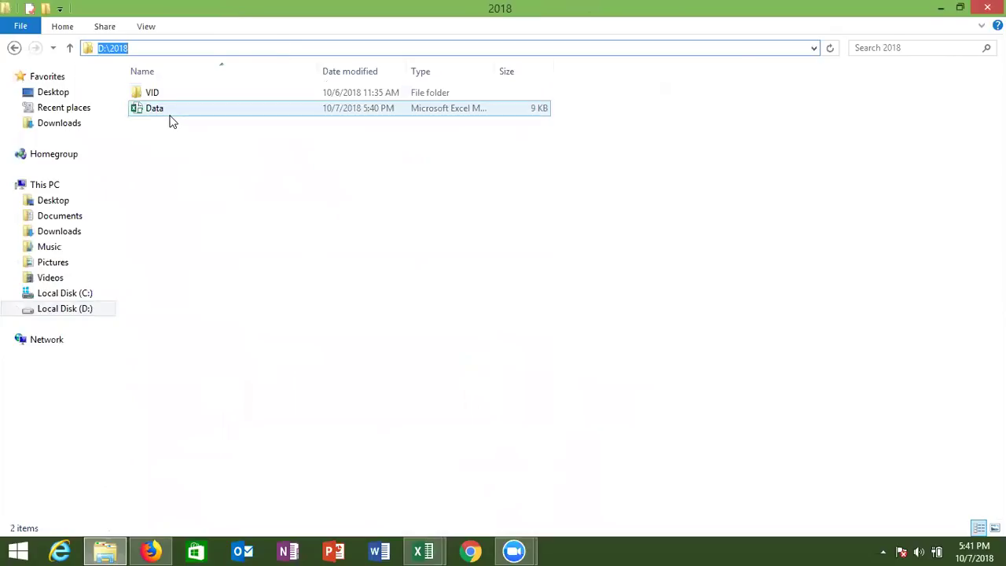
- Give send_2's Workbooks.Open line the path "D:\2018\Data.xlsm"
key(alt+Tab)
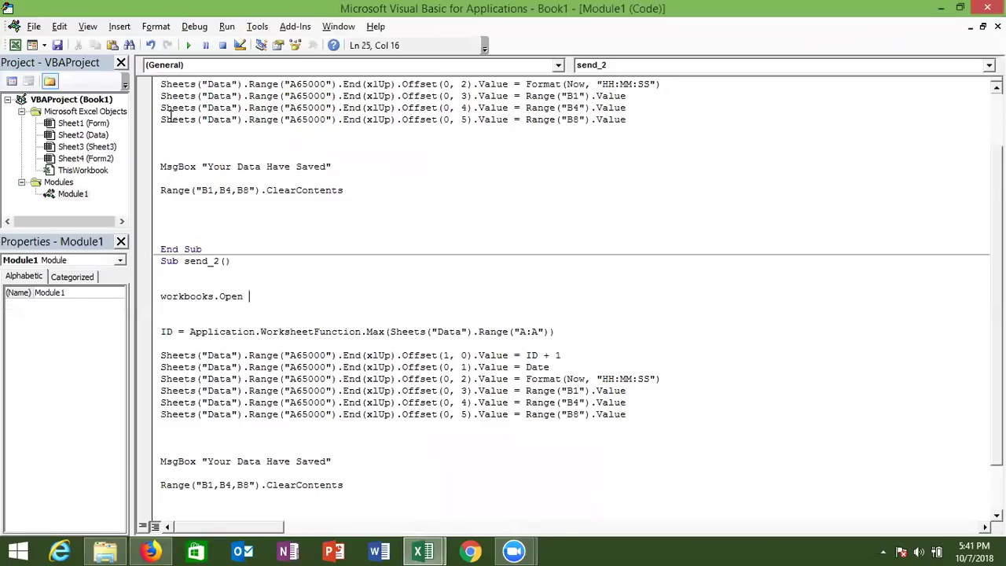
text("D:\2018)
text(\Data)
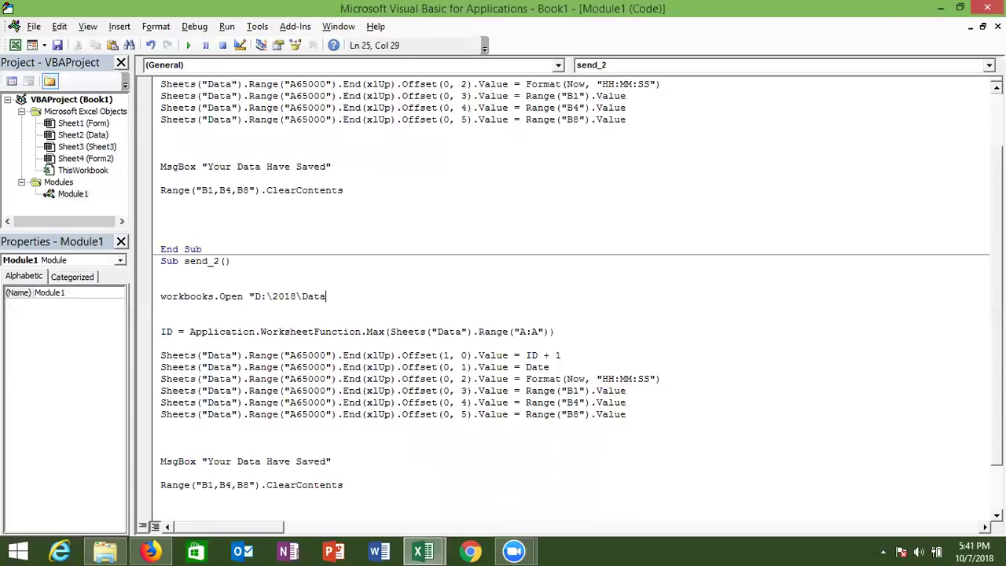
text(.xlsm")
click(213, 331)
- Prefix the ID line's Sheets reference with Workbooks("Data.xslm")
click(394, 331)
key(Left)
text(wor)
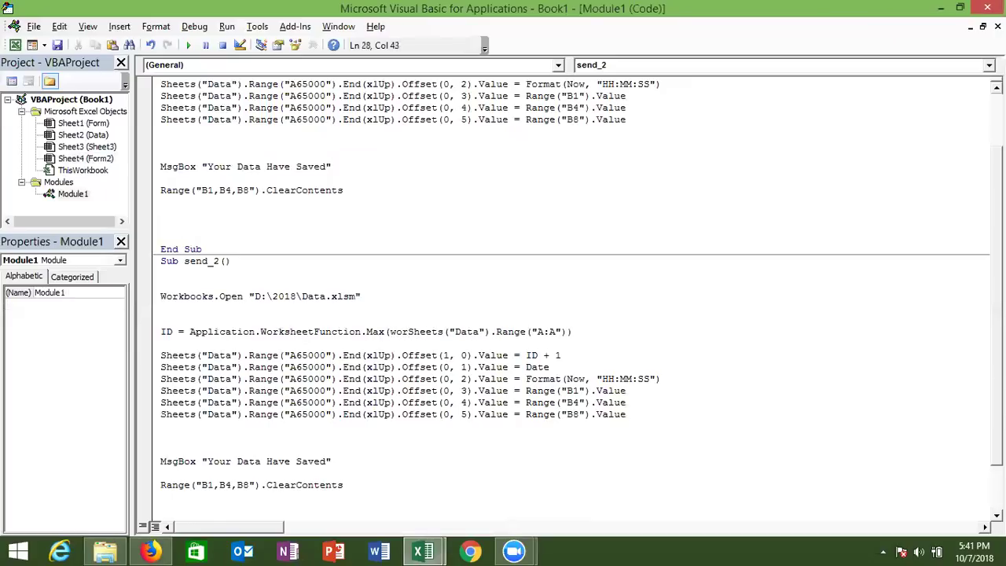
text(kbooks)
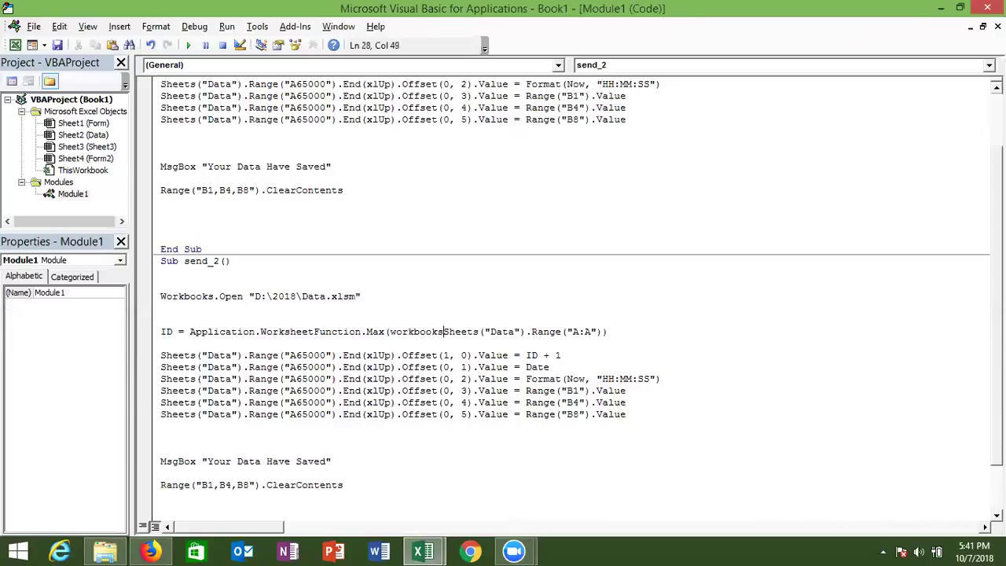
text(("Data"))
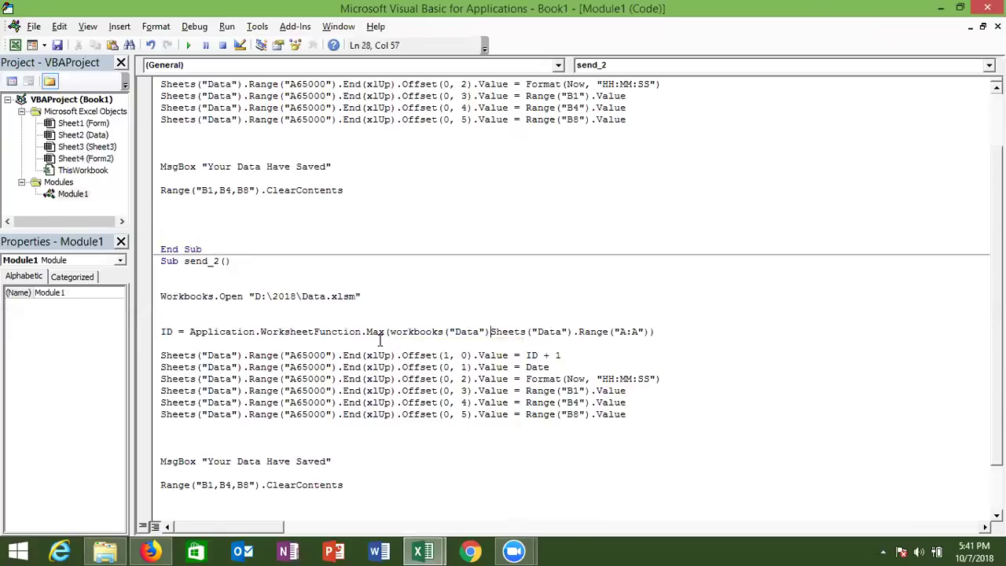
text(.)
click(386, 355)
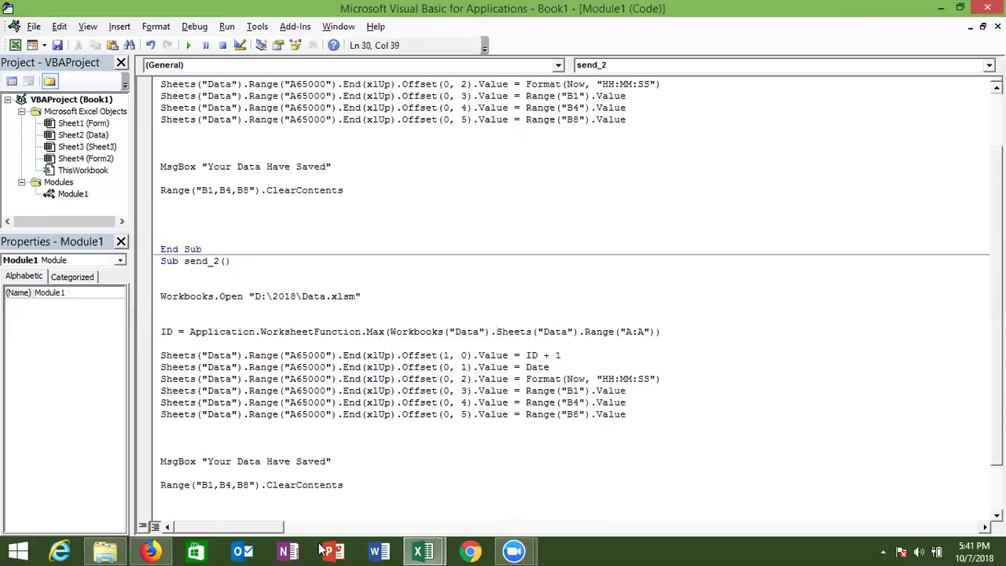
mouse_move(423, 550)
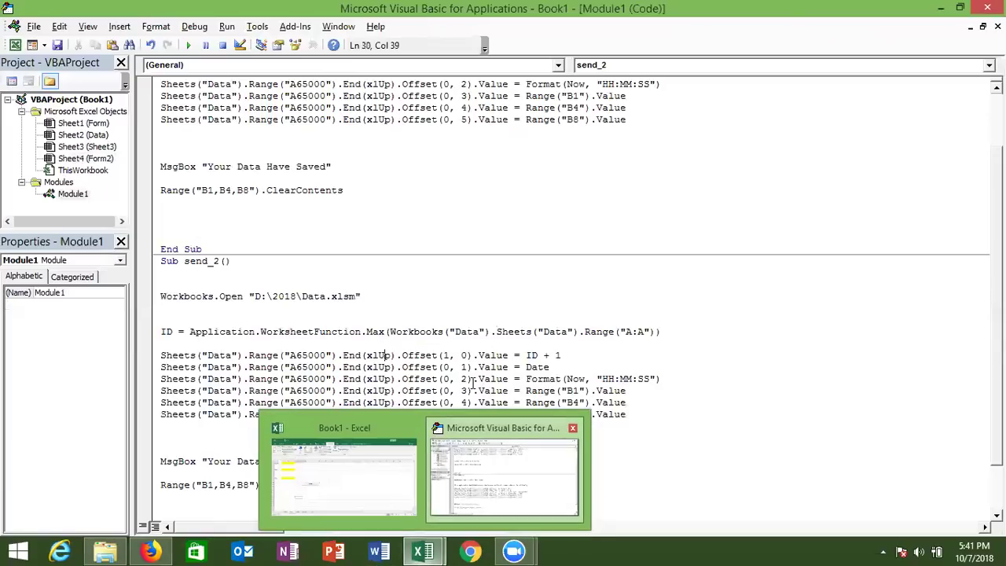
click(480, 331)
text(.xslm)
click(461, 356)
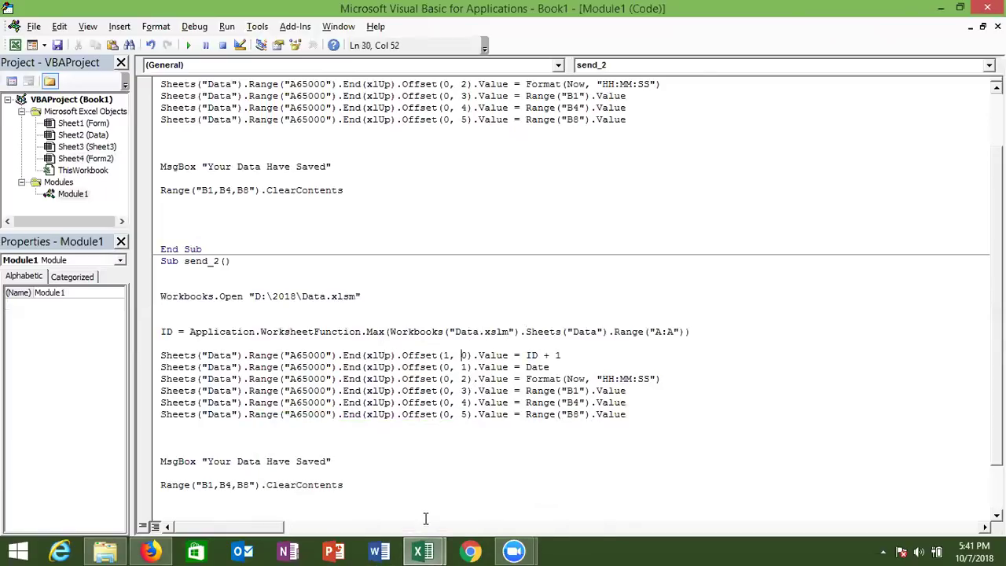
- Start saving the workbook to the Desktop as Form5, an Excel Macro-Enabled Workbook
mouse_move(423, 550)
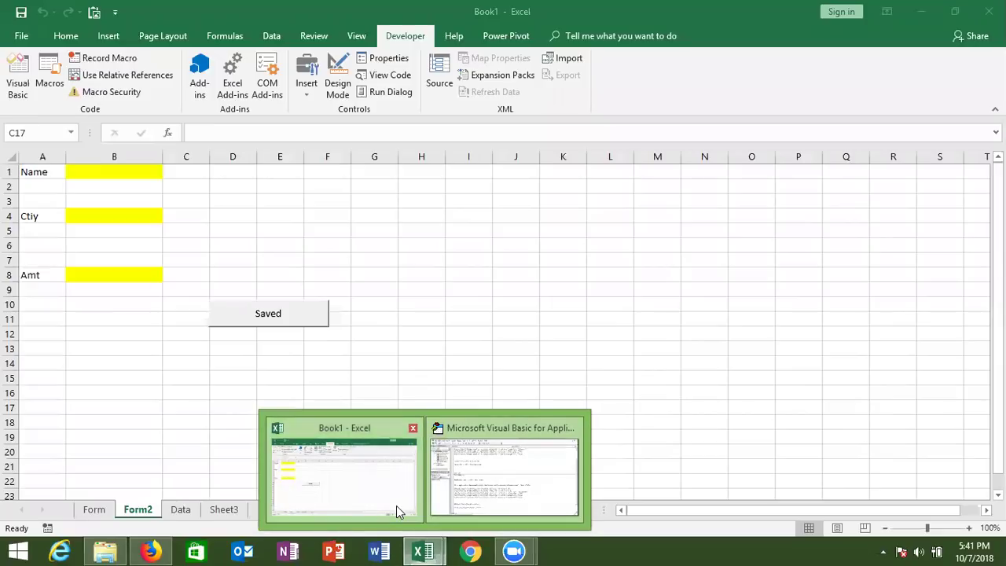
click(396, 505)
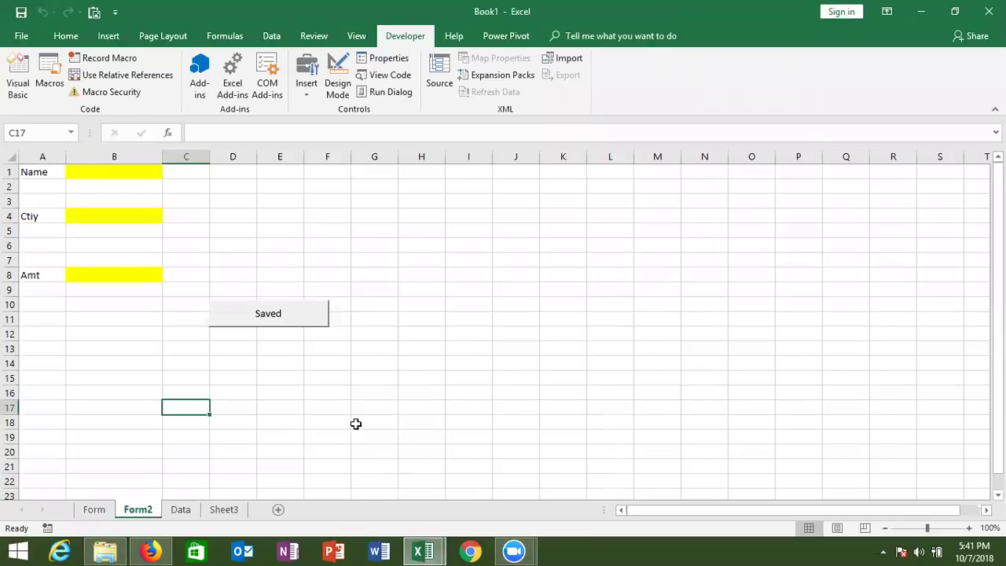
click(19, 14)
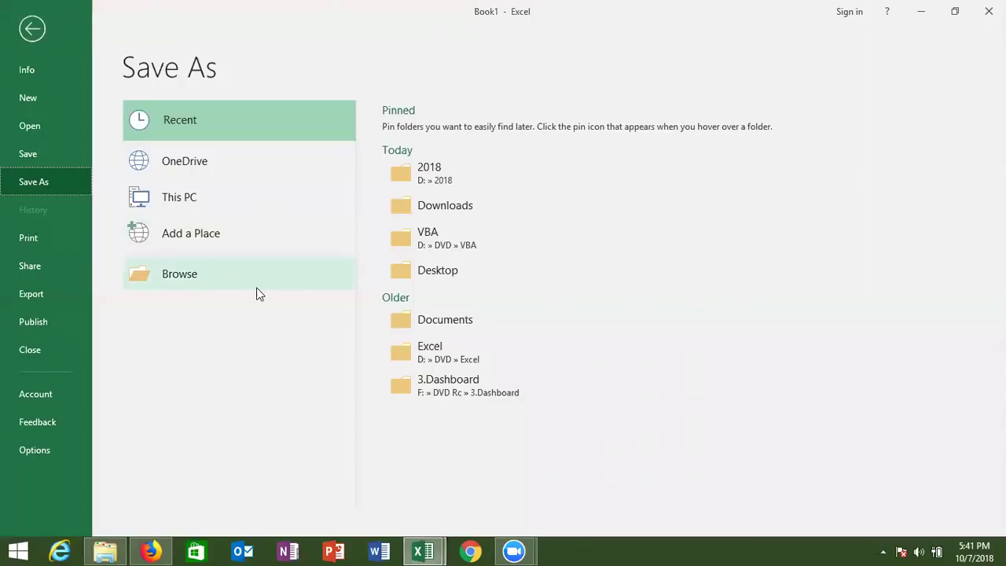
click(403, 275)
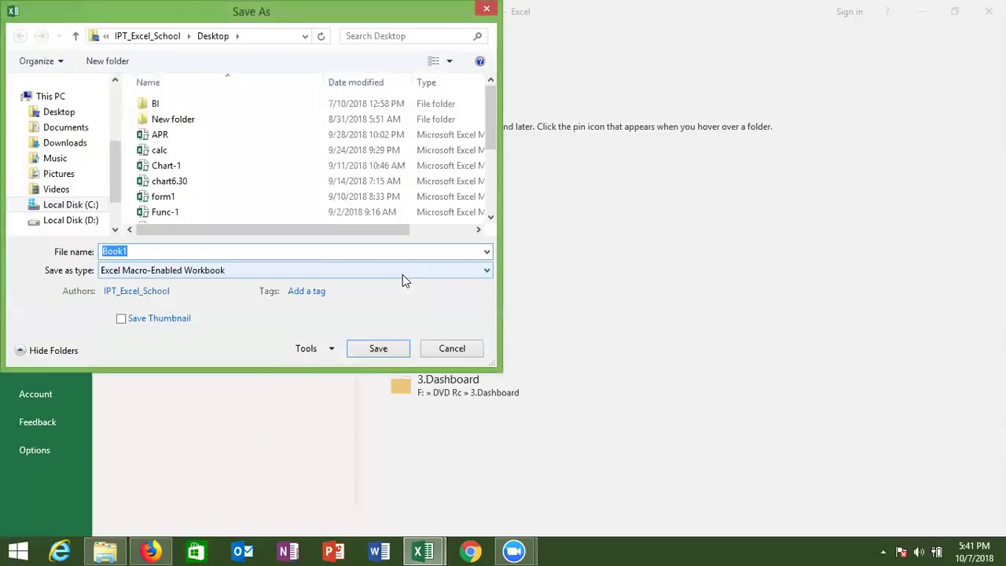
text(Fp)
key(BackSpace)
text(or)
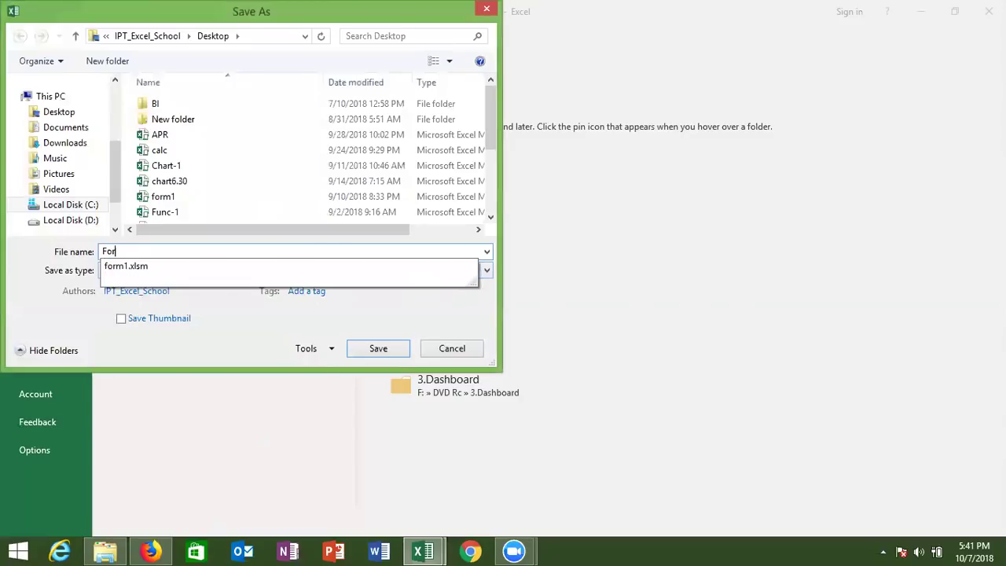
text(m)
text(2)
key(BackSpace)
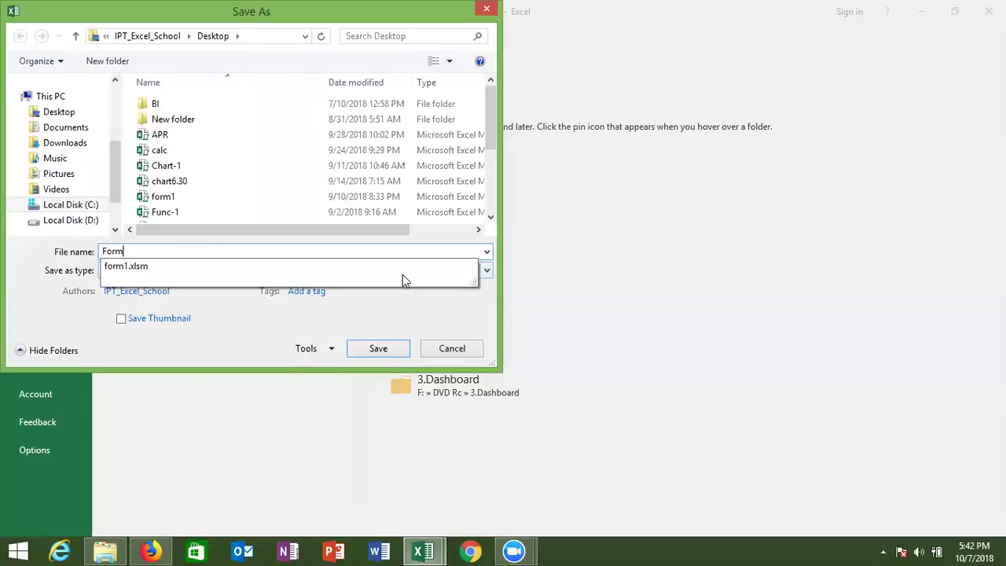
text(5)
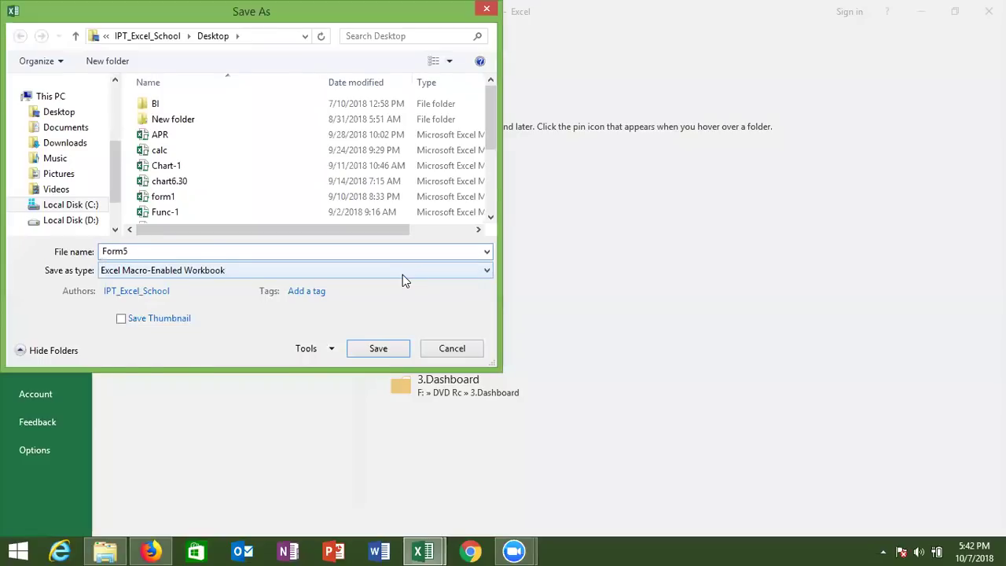
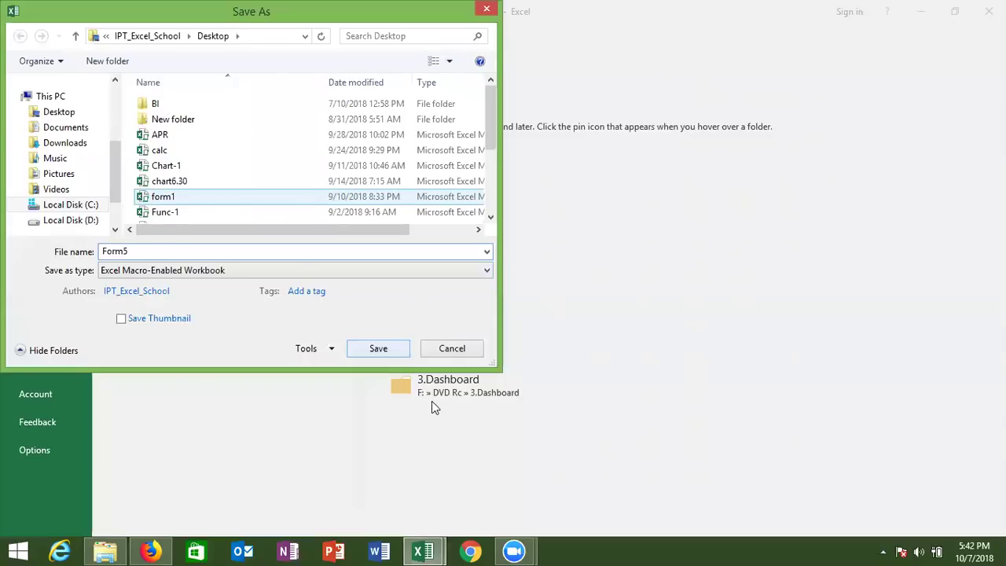
- Save the workbook as macro-enabled Form5.xlsm and switch to the VBA editor
click(399, 347)
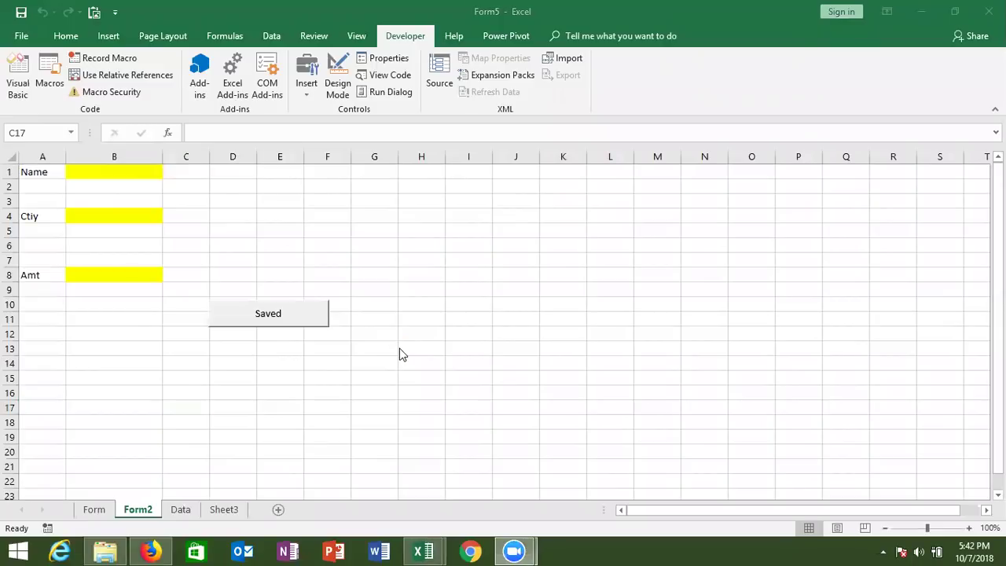
key(alt+Tab)
key(Tab)
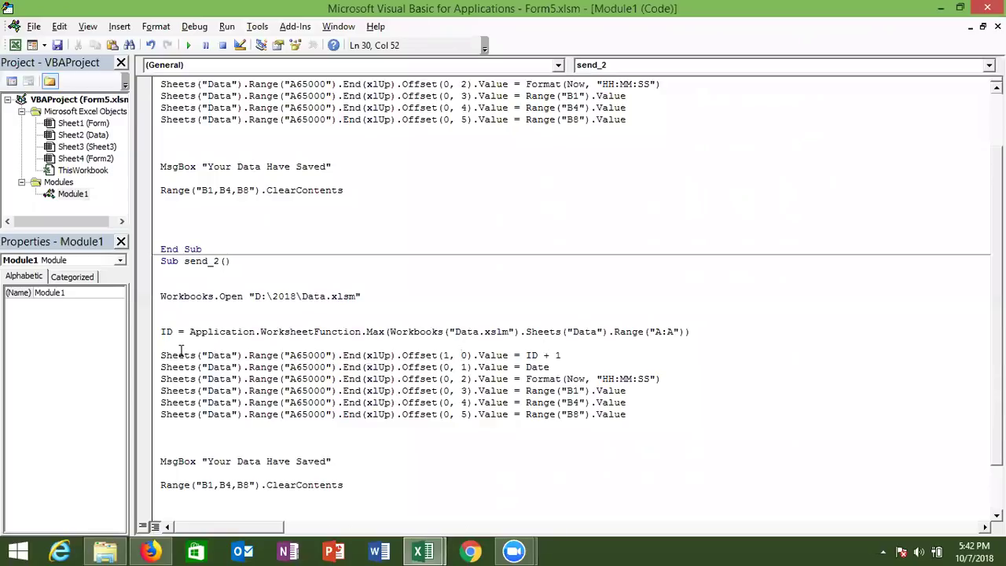
- Prefix the ID + 1, Date, time-stamp, B1, B4 and B8 lines with Workbooks("Data.xslm")
drag(388, 332, 525, 332)
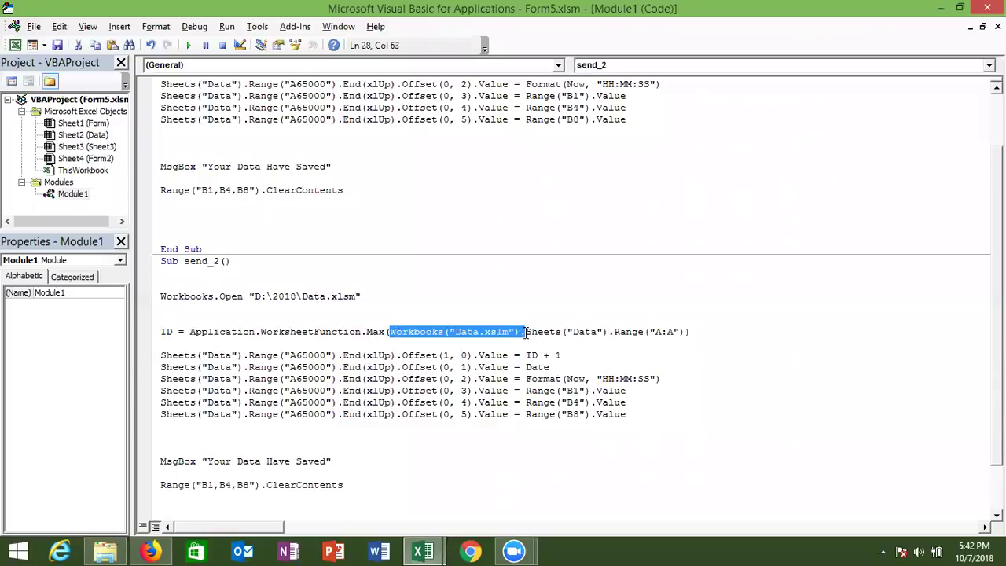
click(160, 355)
text(Workbooks("Data.xslm").)
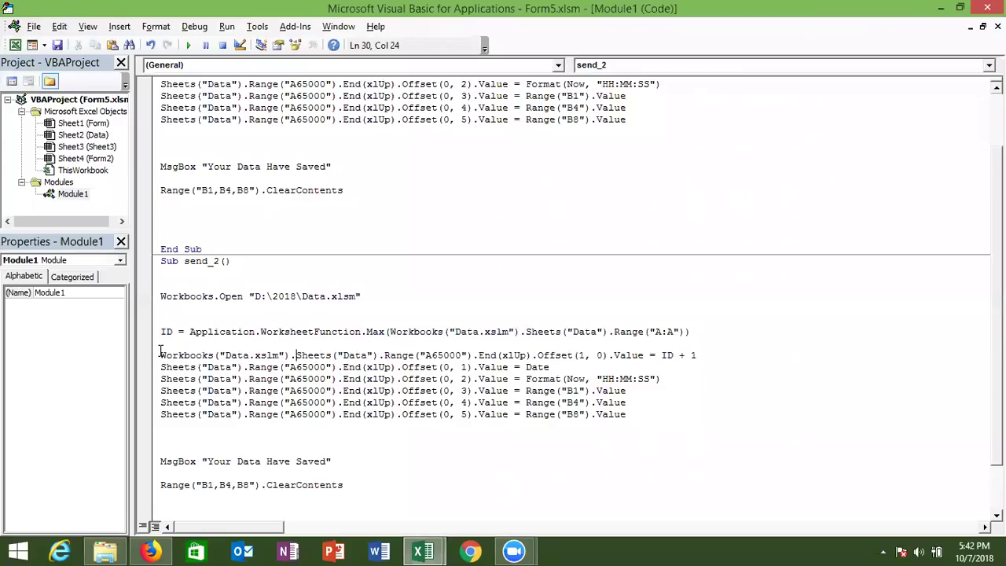
click(160, 367)
text(Workbooks("Data.xslm").)
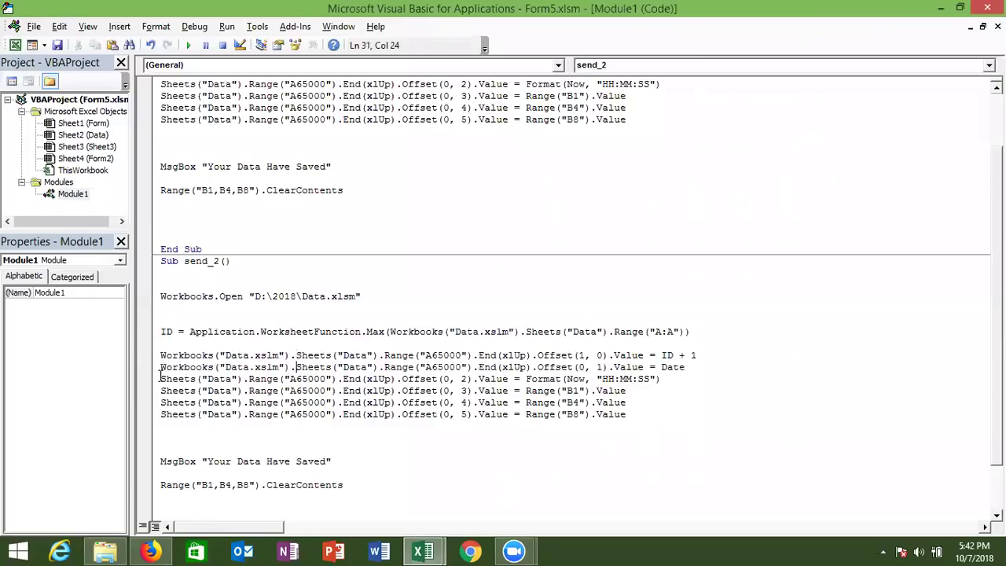
click(160, 379)
text(Workbooks("Data.xslm").)
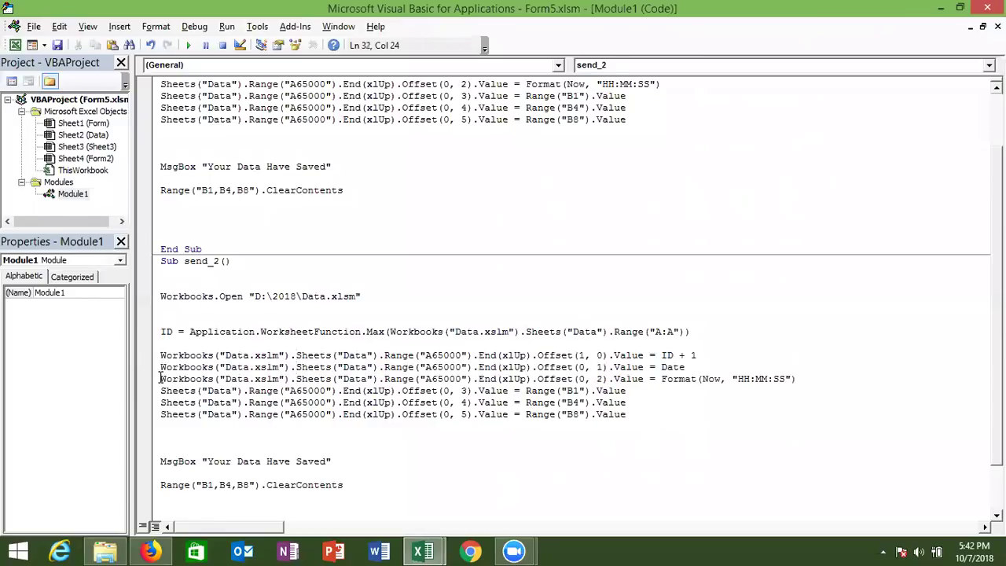
click(160, 390)
text(Workbooks("Data.xslm").)
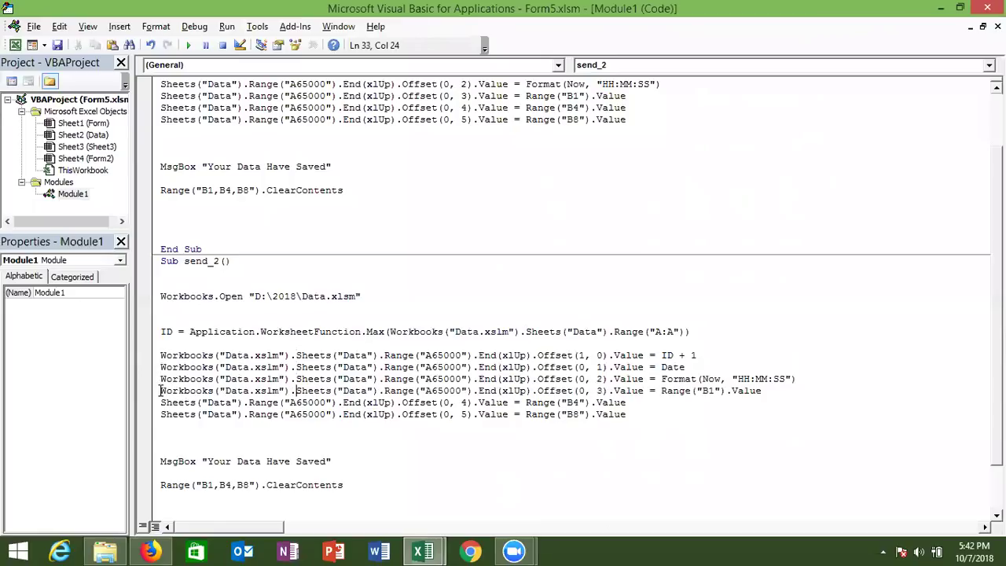
click(160, 402)
text(Workbooks("Data.xslm").)
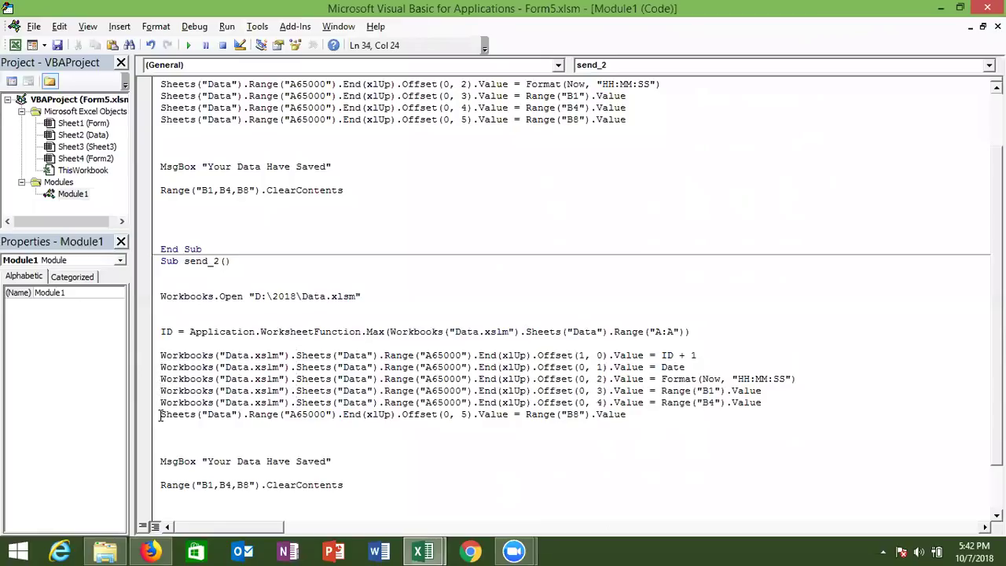
click(160, 414)
text(Workbooks("Data.xslm").)
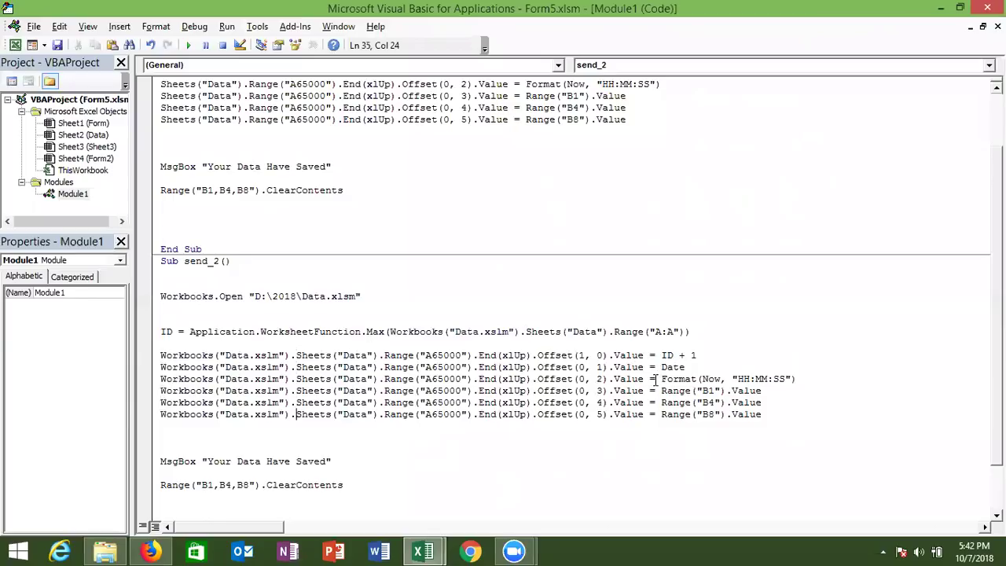
- Qualify the source Range("B1") with Workbooks("Form5.xslm") instead of Data
click(662, 390)
text(Workbooks("Data.xslm").)
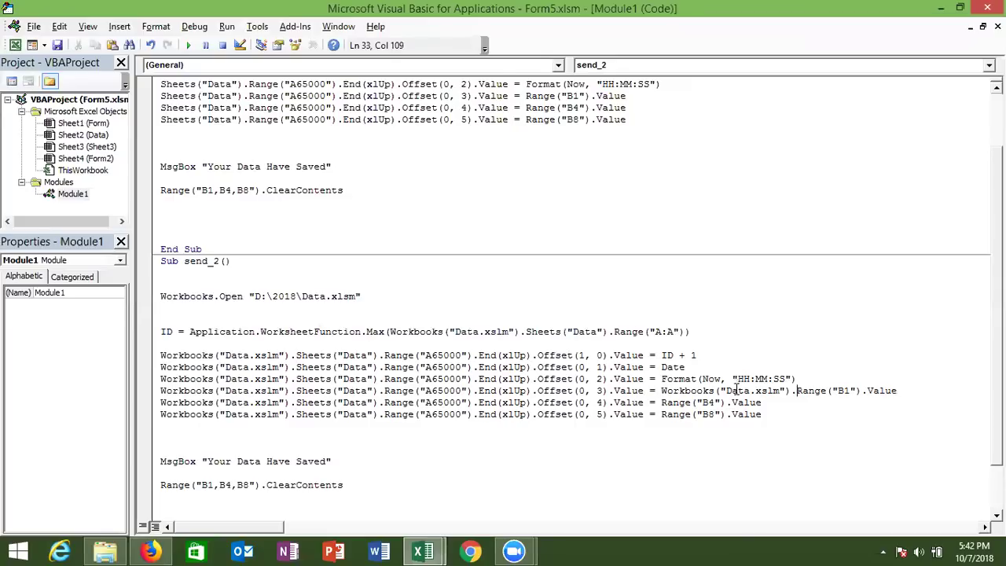
double_click(737, 390)
text(Form)
text(5)
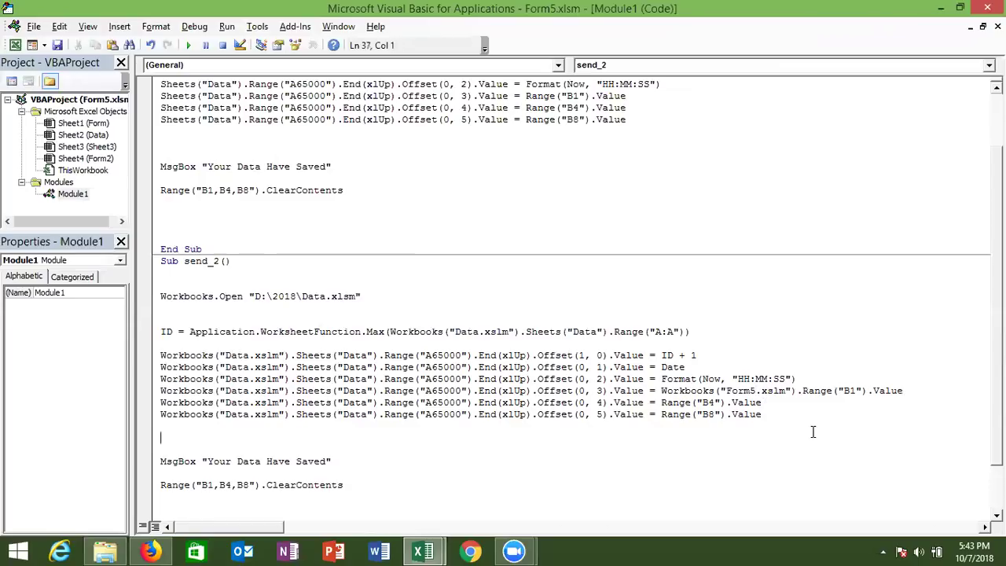
- Copy the Workbooks("Form5.xslm"). qualifier before the Range("B4") and Range("B8") sources
click(797, 390)
drag(795, 391, 708, 391)
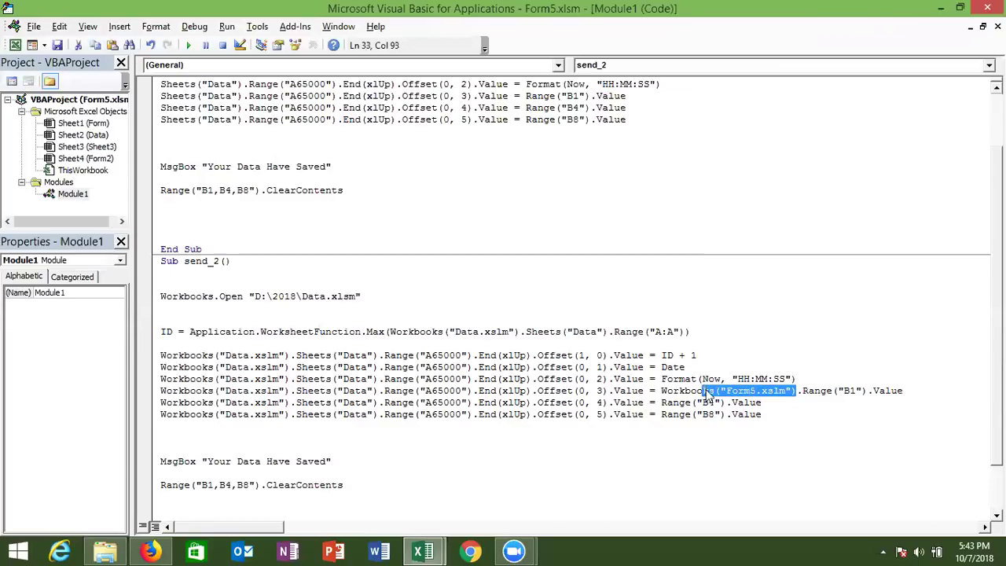
drag(800, 391, 662, 393)
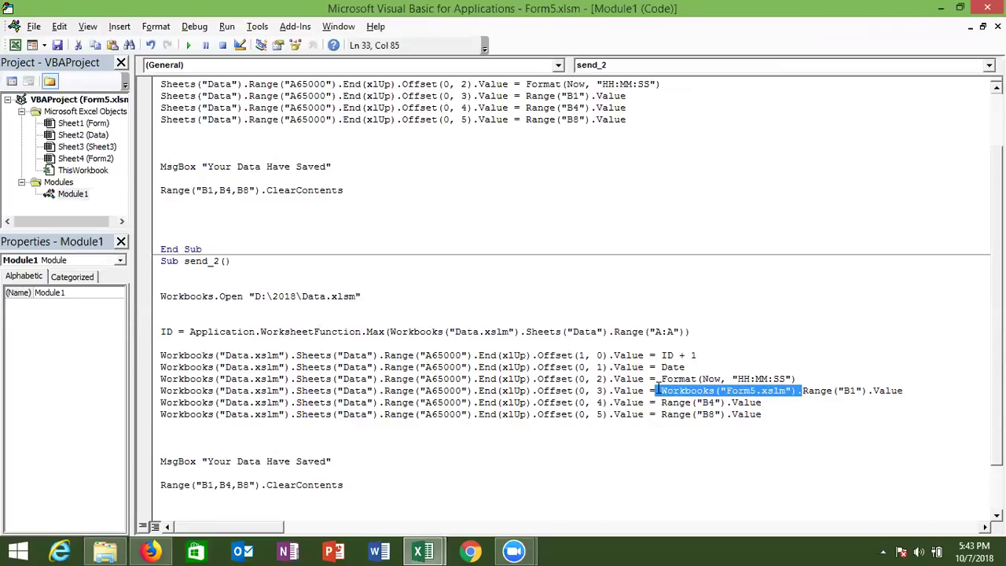
key(ctrl+c)
click(661, 403)
key(ctrl+v)
click(662, 414)
key(ctrl+v)
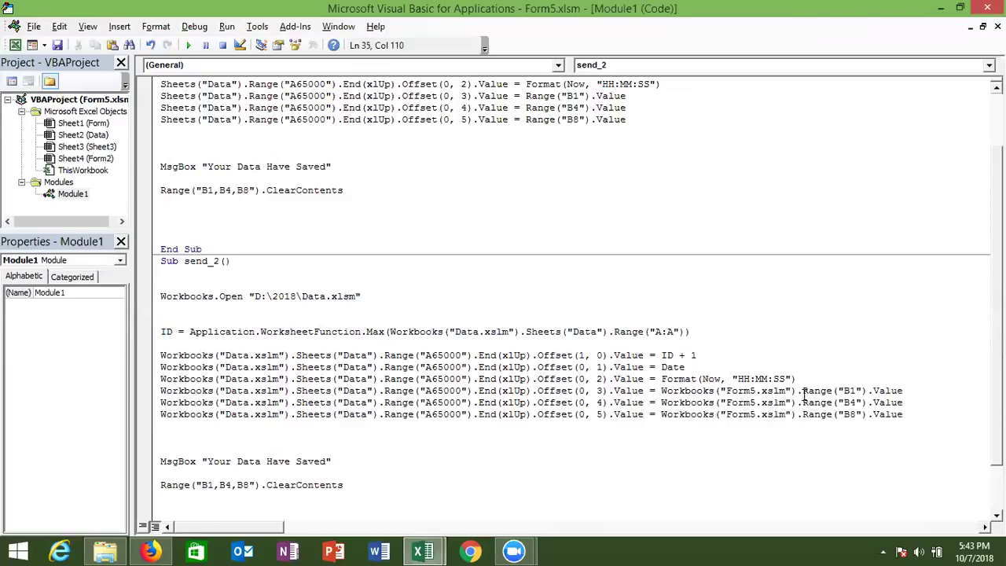
- Add a Sheets("Form"). reference before Range("B1") on line 33
click(802, 390)
text(slm").Sheets)
text((Form)
key(BackSpace)
key(BackSpace)
key(BackSpace)
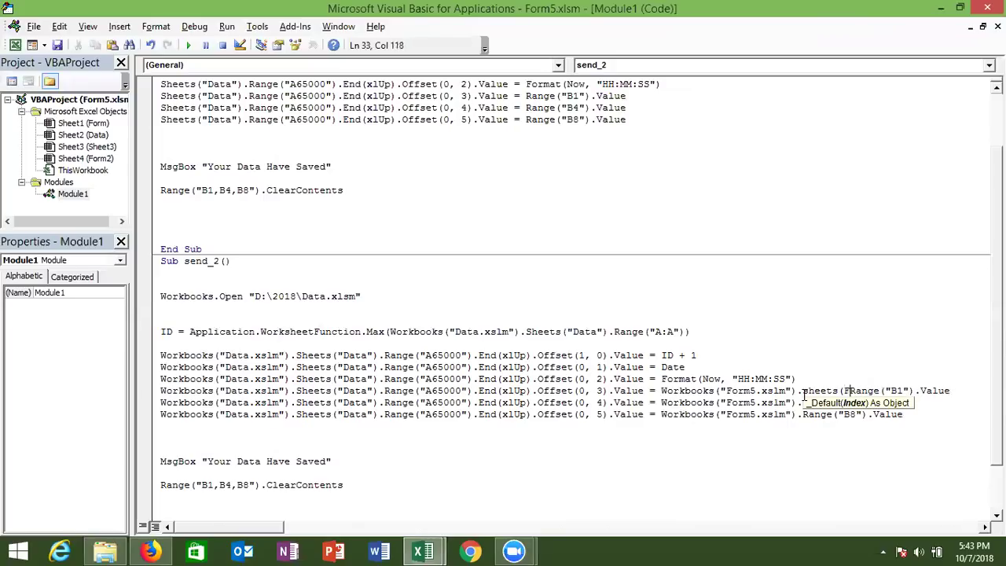
key(BackSpace)
text("Fo)
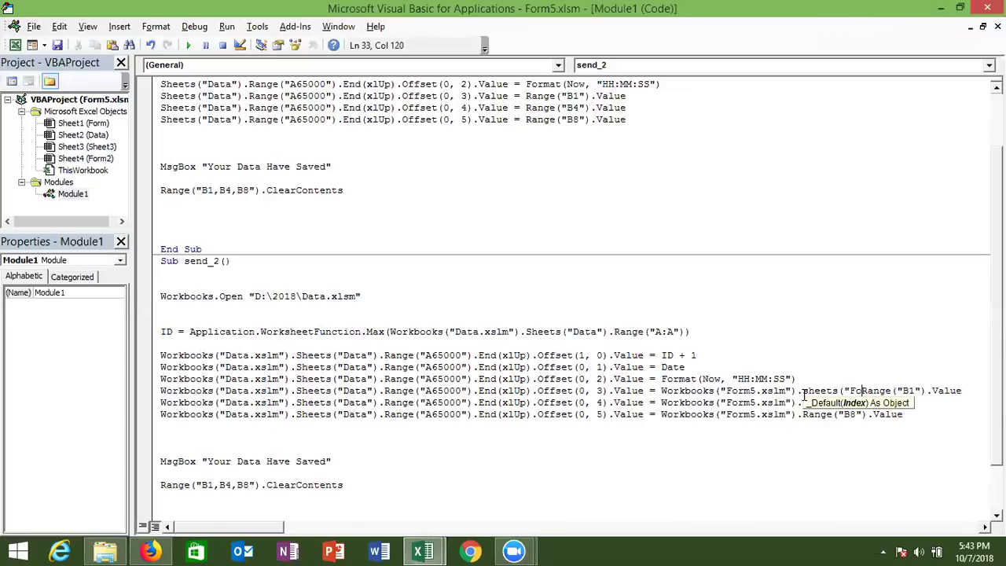
text(rm")
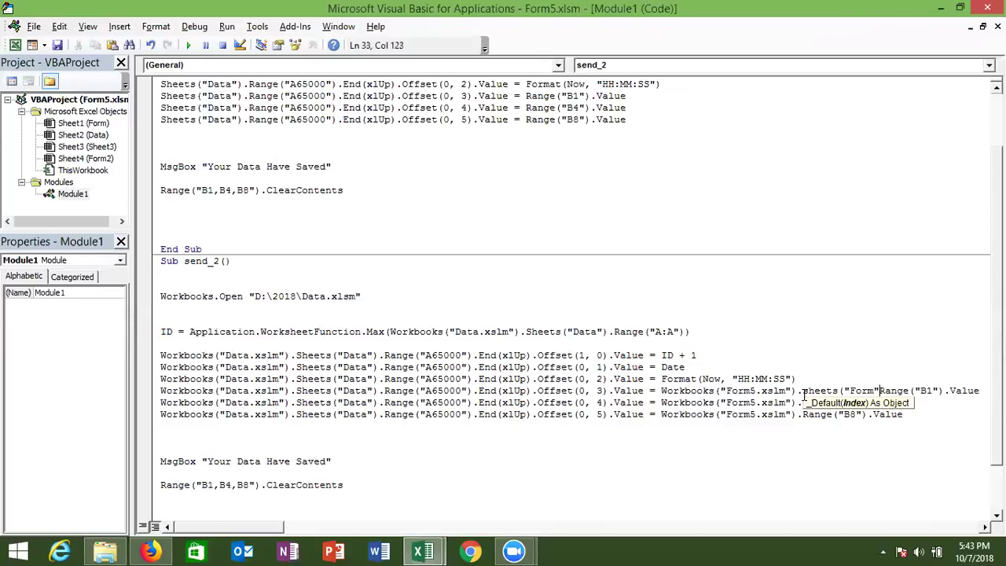
text().)
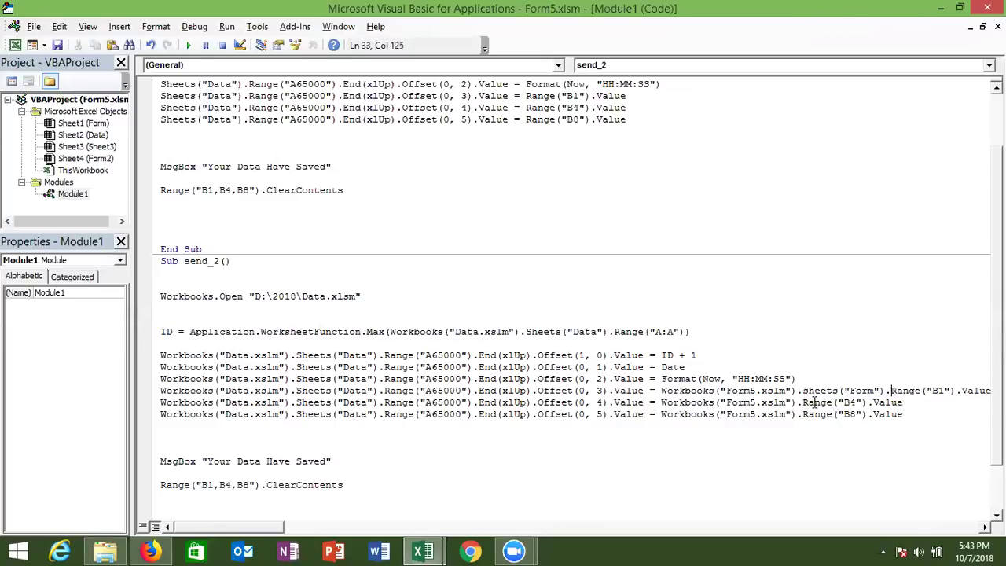
click(862, 428)
drag(890, 390, 802, 392)
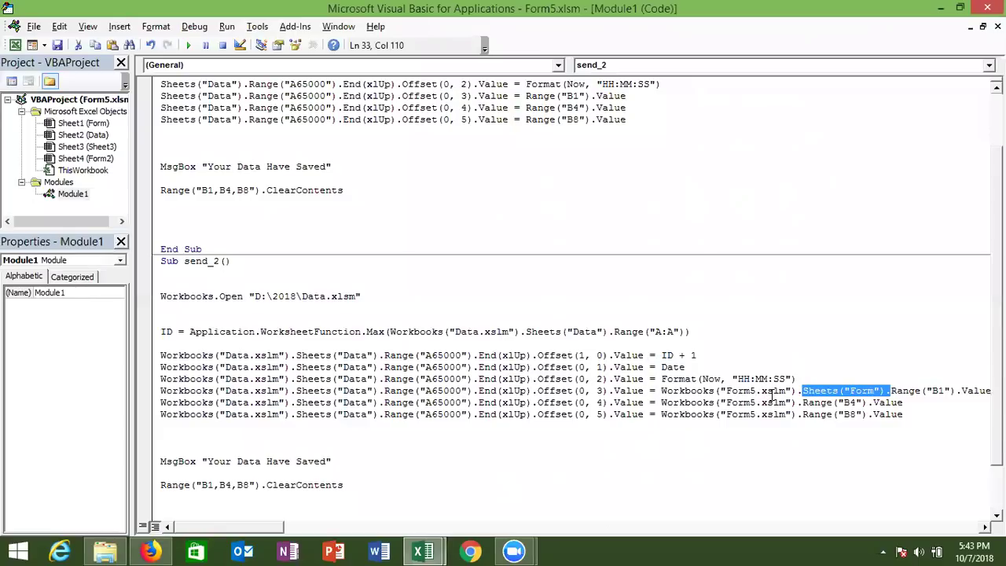
- Fix the misspelled Form5 file extensions on lines 34 and 35
click(776, 390)
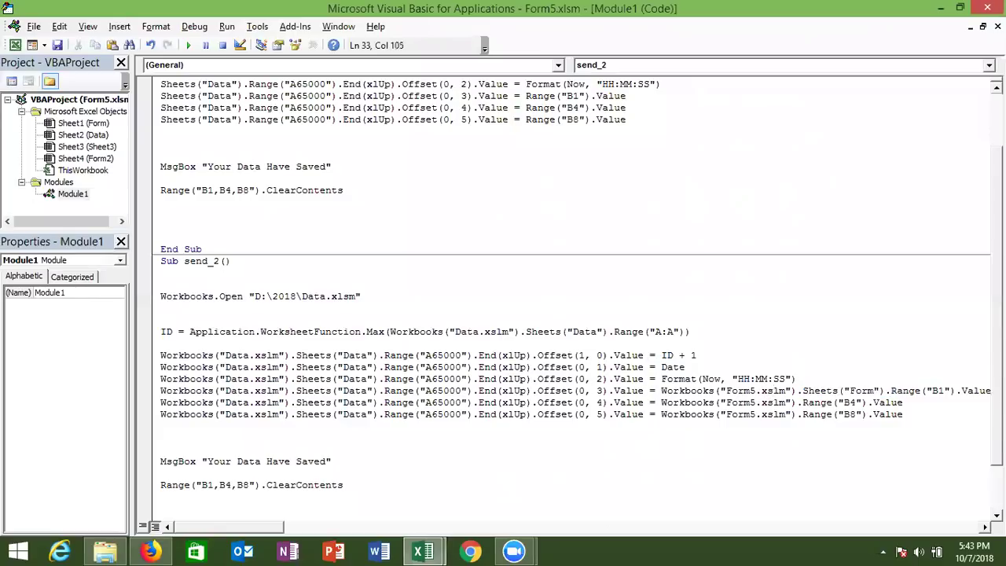
text(s)
click(776, 402)
key(BackSpace)
text(s)
click(774, 414)
key(BackSpace)
click(774, 414)
text(s)
- Change the sheet name on line 33 to Form2
key(alt+Tab)
key(alt)
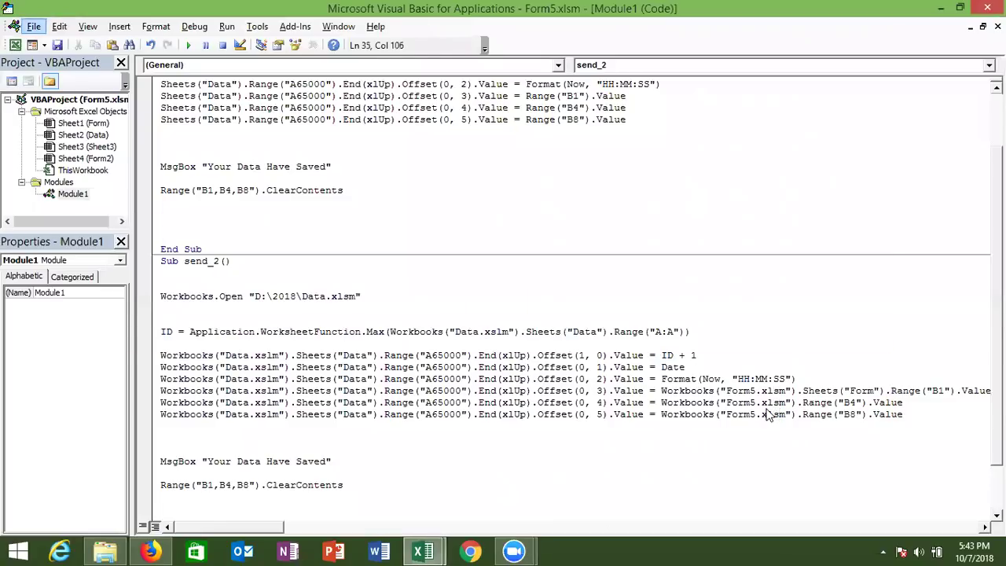
click(875, 391)
text(2)
- Insert Sheets("Form2"). before Range("B4") and Range("B8") on lines 34 and 35
click(803, 402)
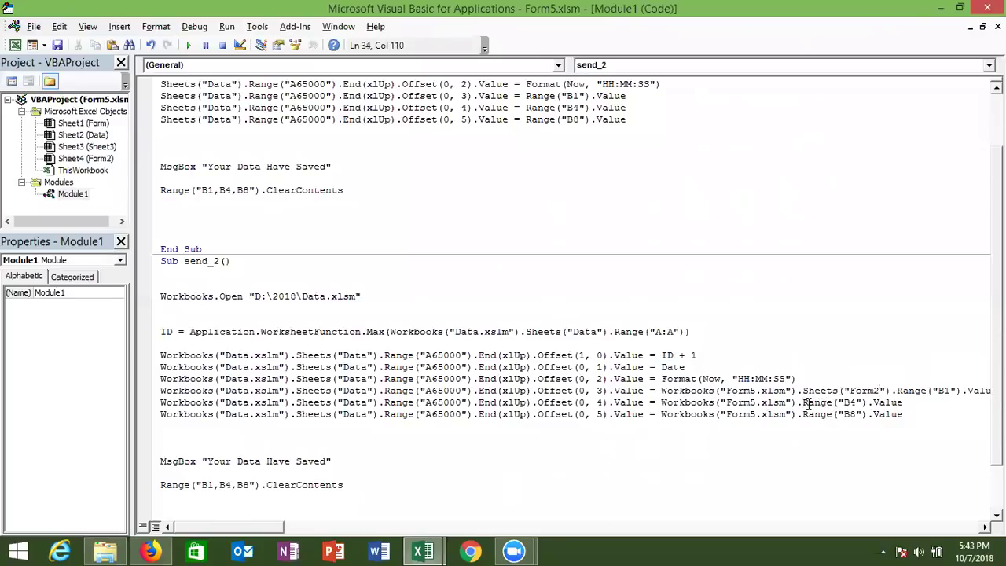
drag(802, 391, 896, 391)
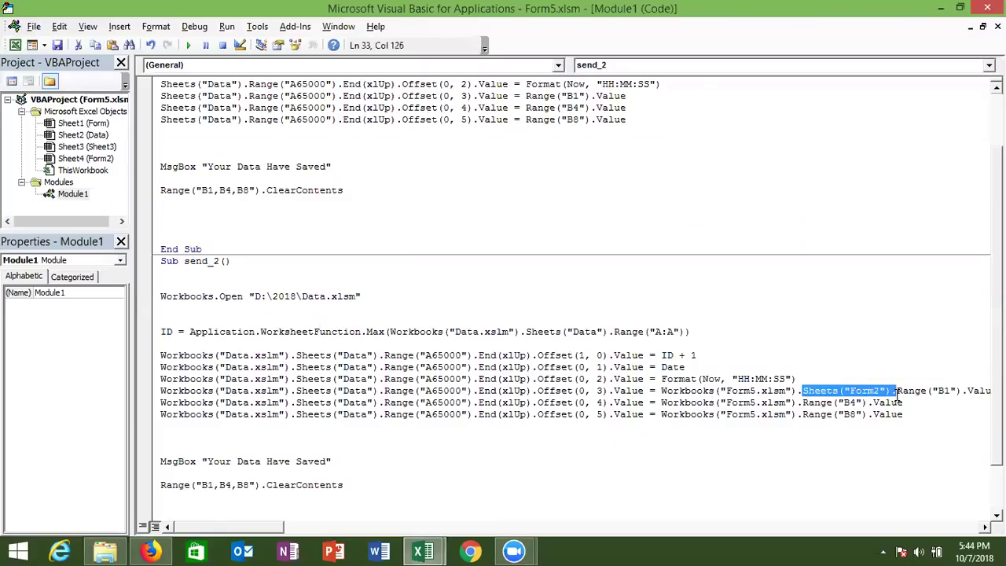
click(803, 402)
key(ctrl+v)
click(802, 414)
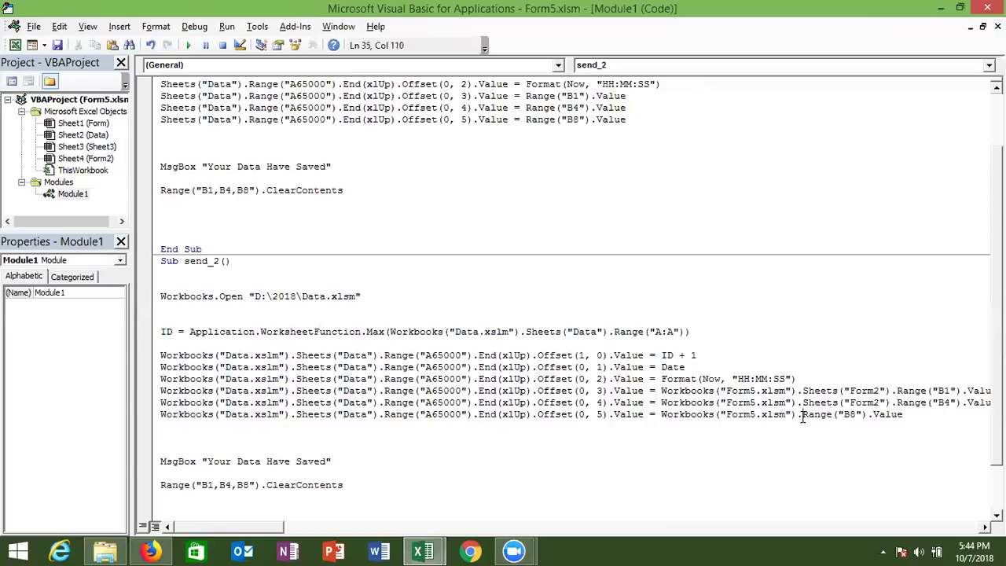
key(ctrl+v)
click(579, 402)
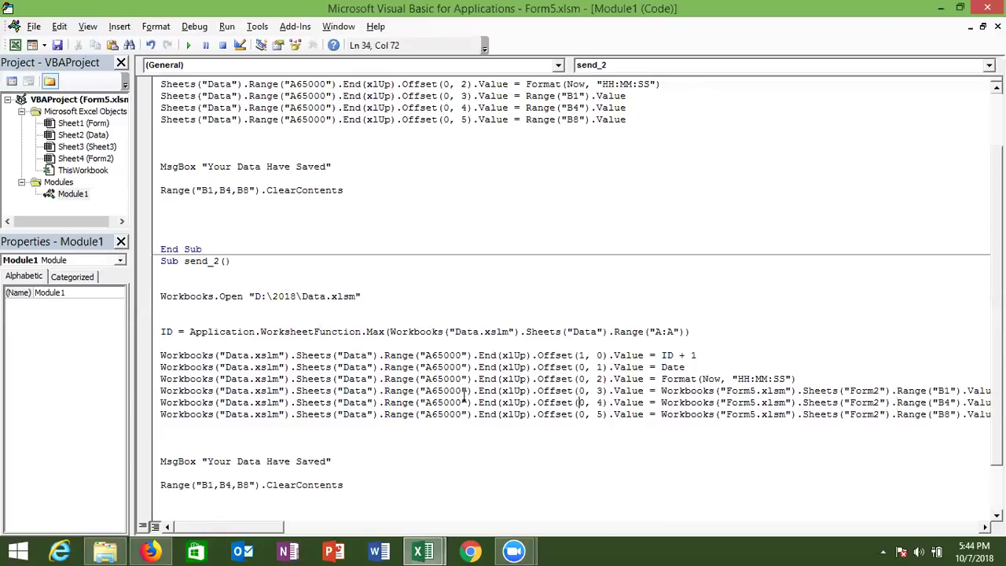
click(661, 414)
drag(662, 414, 893, 414)
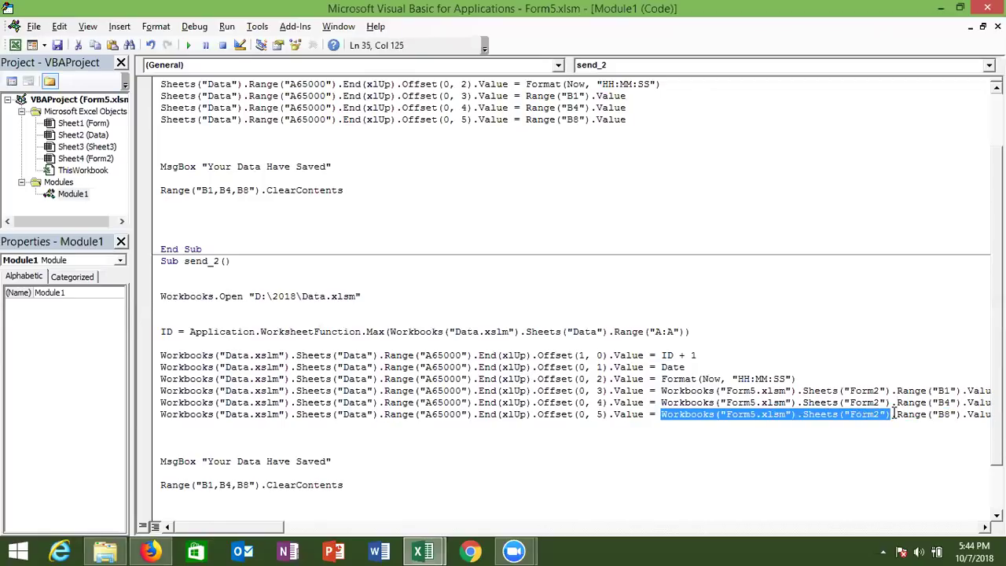
- Qualify the ClearContents Range with Workbooks("Form5.xlsm").Sheets("Form2"), fixing the missing dot
click(163, 485)
key(ctrl+v)
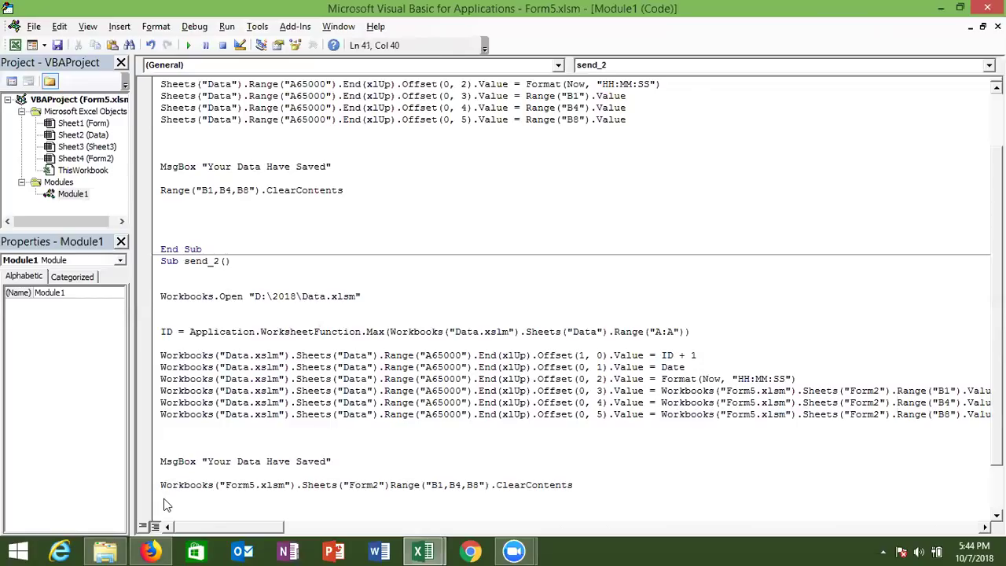
click(165, 497)
key(Return)
key(Left)
text(.)
- Add a Workbooks("Data.xlsm").Close True line below the clearing line
click(164, 501)
text(wor)
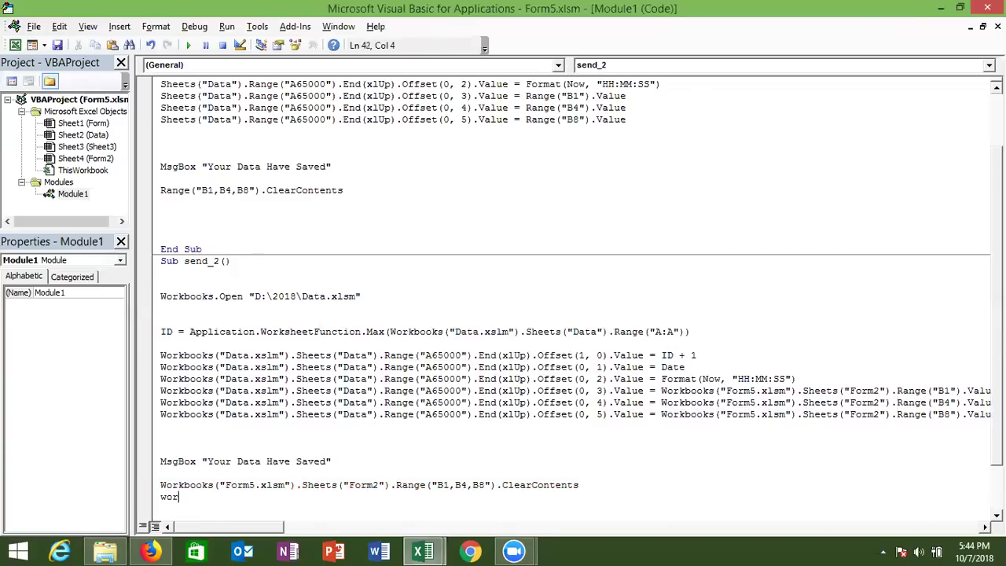
text(kbooks()
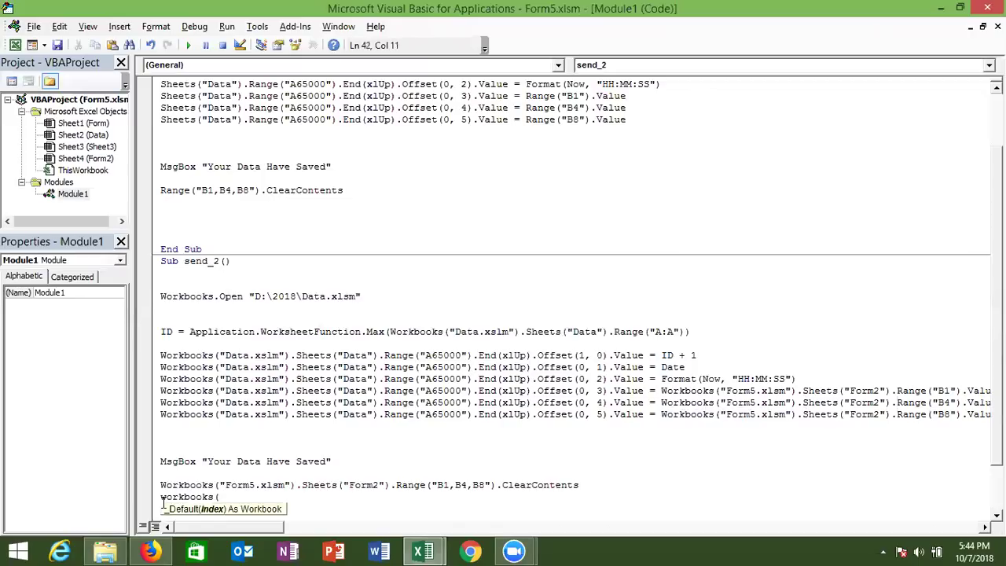
text("Data.xlsm").cl)
key(Tab)
text(true)
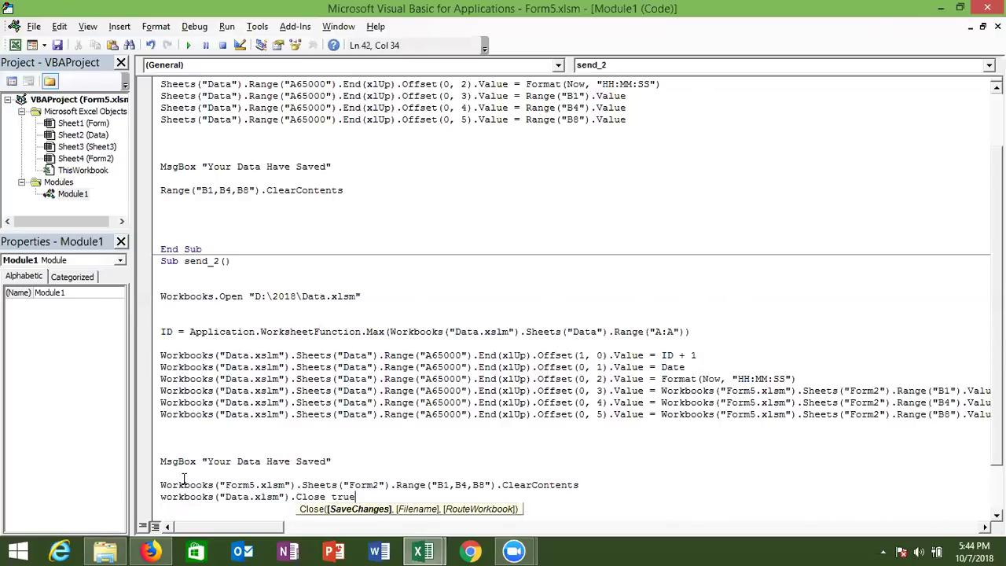
click(180, 474)
scroll(574, 290, down, 2)
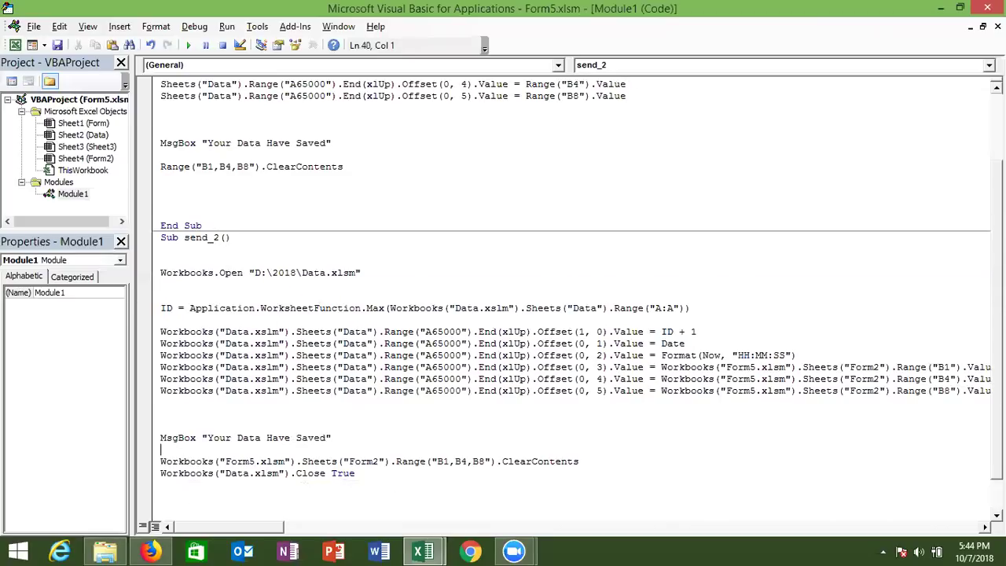
scroll(573, 291, down, 3)
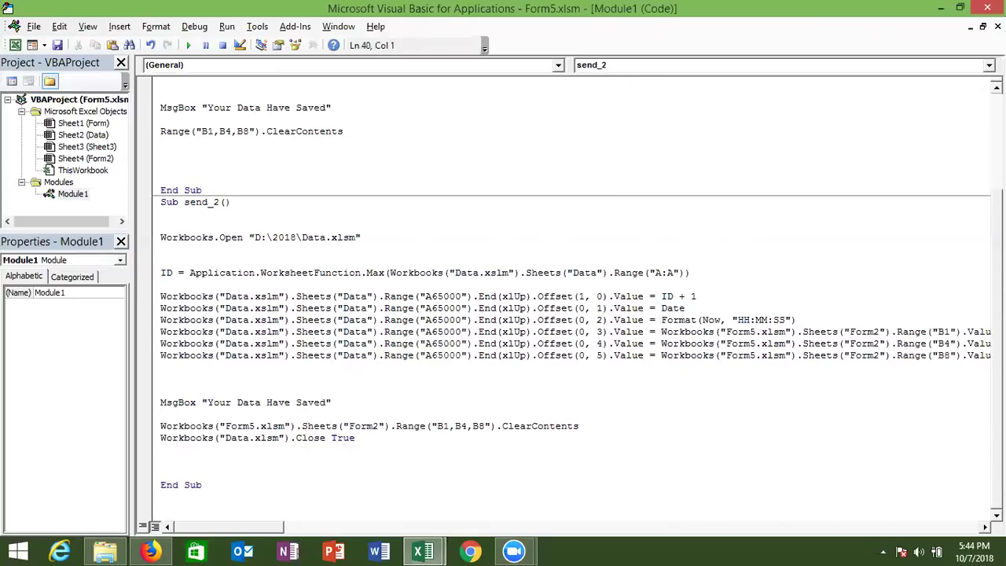
- Correct Data.xslm to Data.xlsm on lines 30 through 32
click(266, 296)
key(BackSpace)
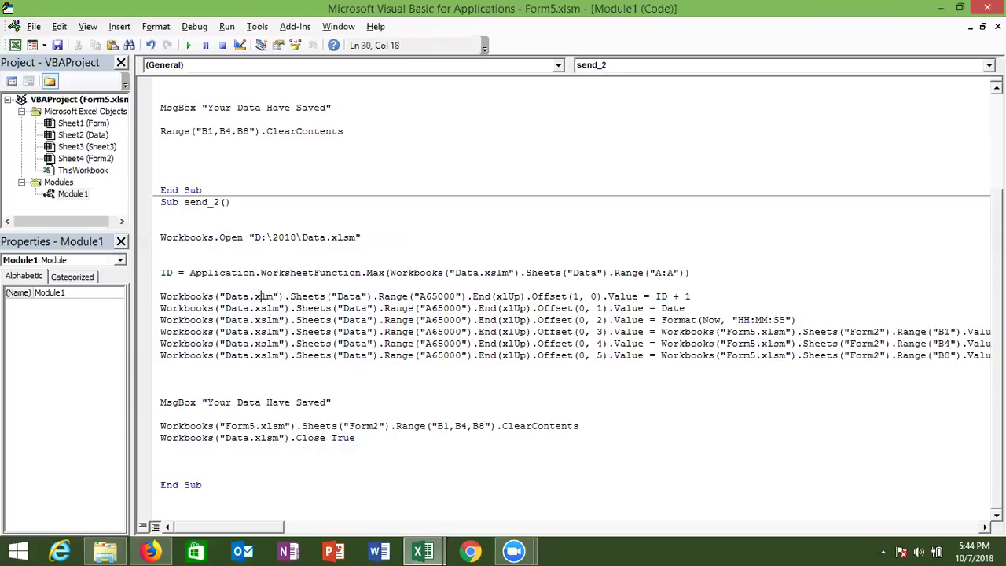
key(Right)
text(s)
key(Down)
key(Left)
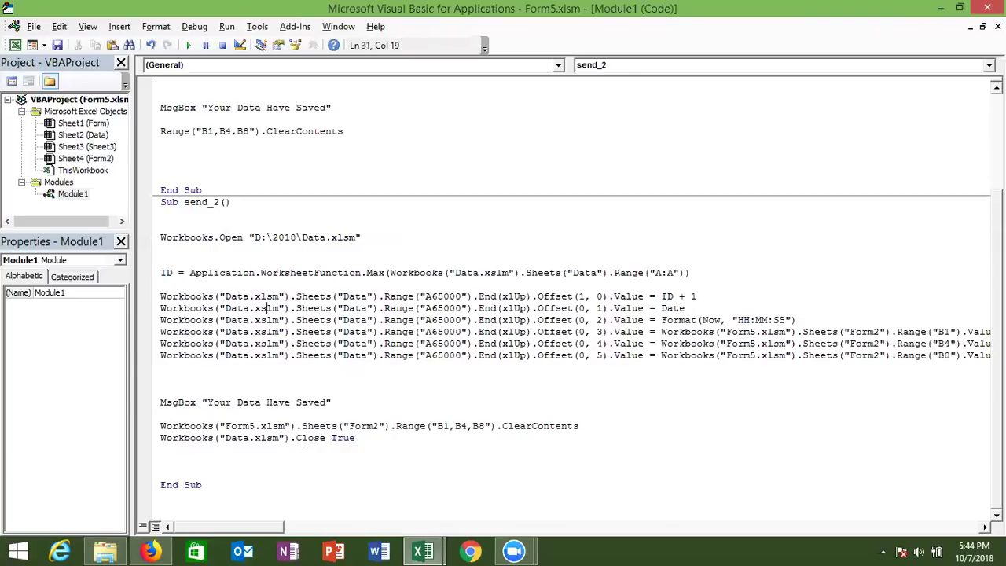
key(BackSpace)
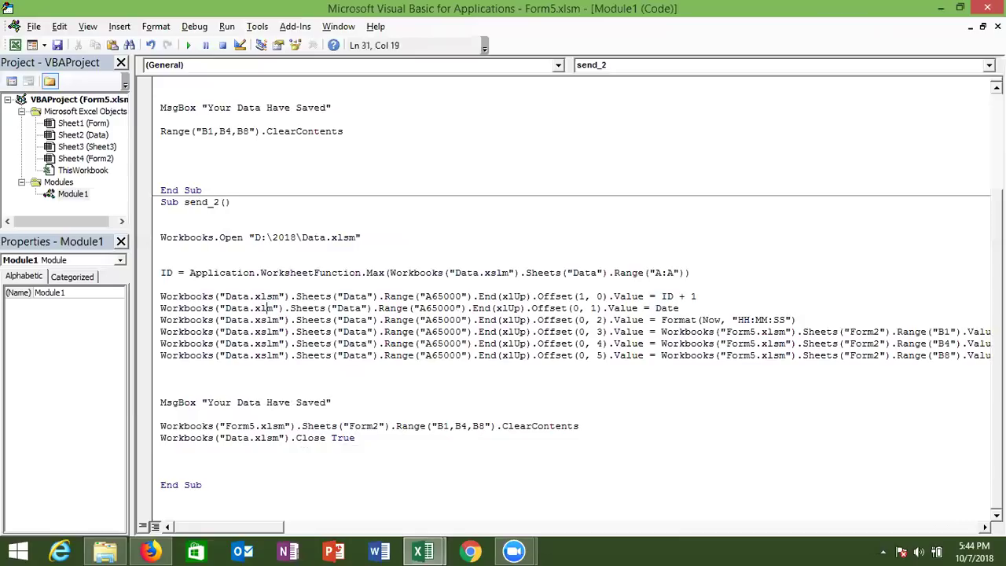
text(s)
key(Down)
key(Left)
key(Delete)
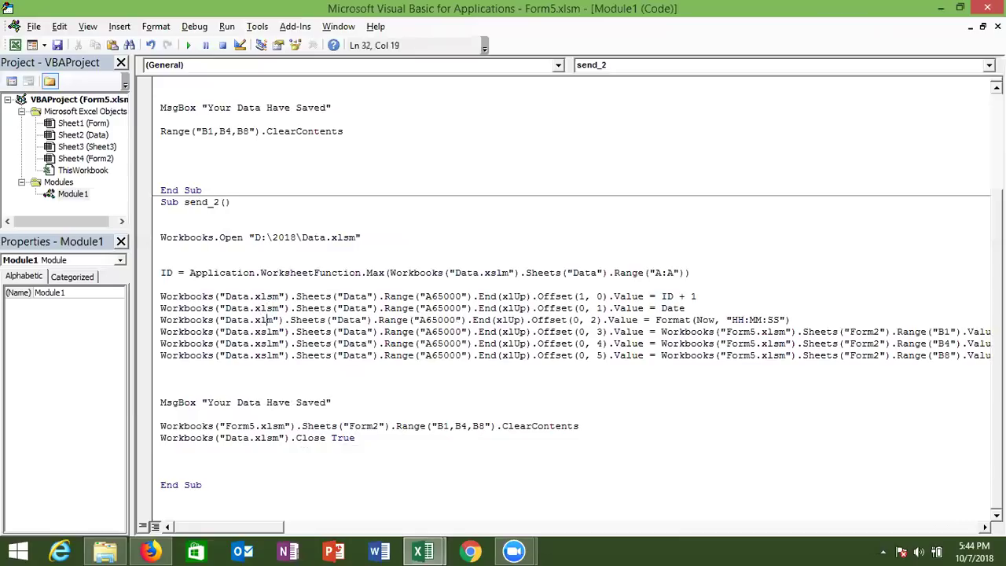
text(s)
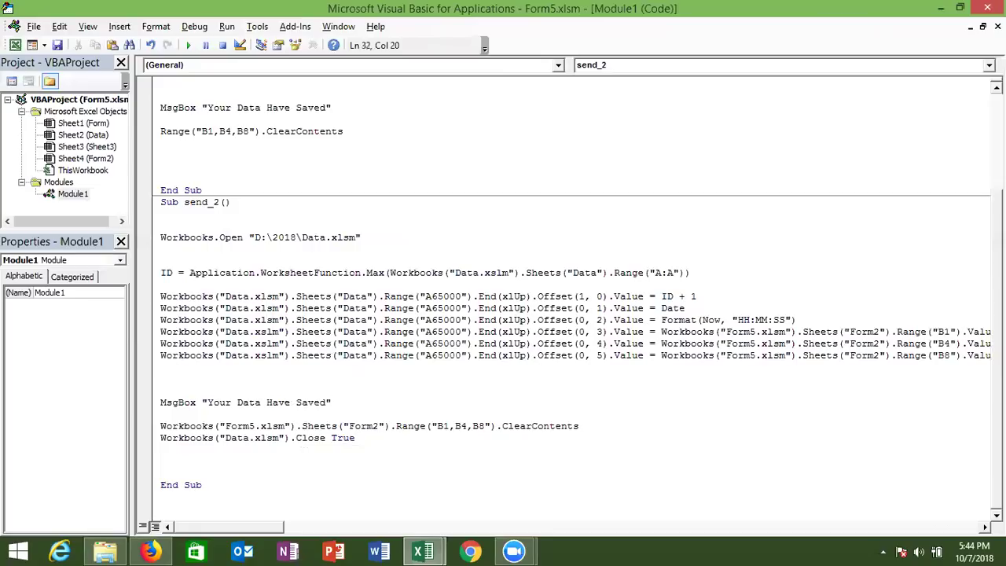
- Correct Data.xslm to Data.xlsm on lines 33 through 35
click(273, 332)
click(268, 332)
key(BackSpace)
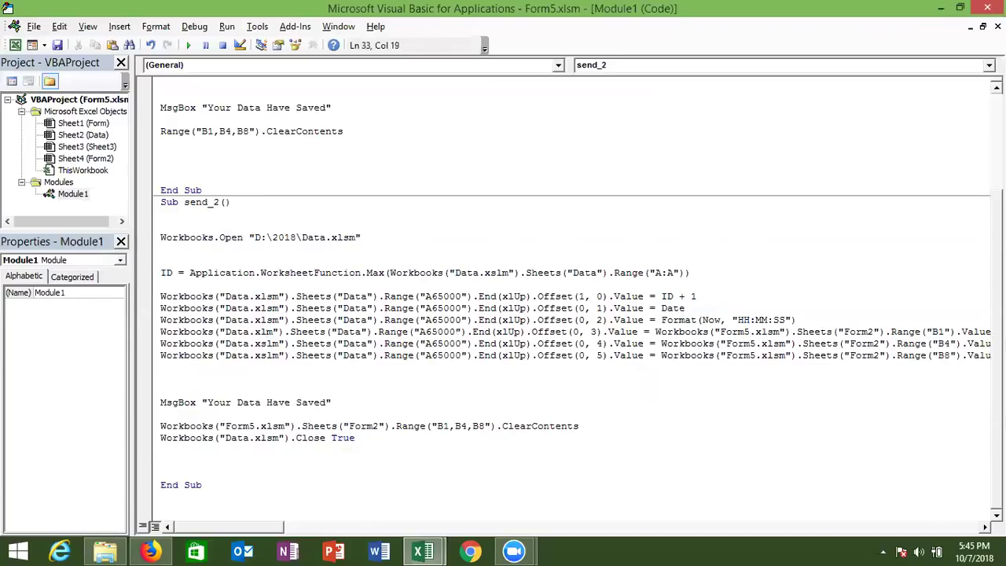
text(s)
click(267, 344)
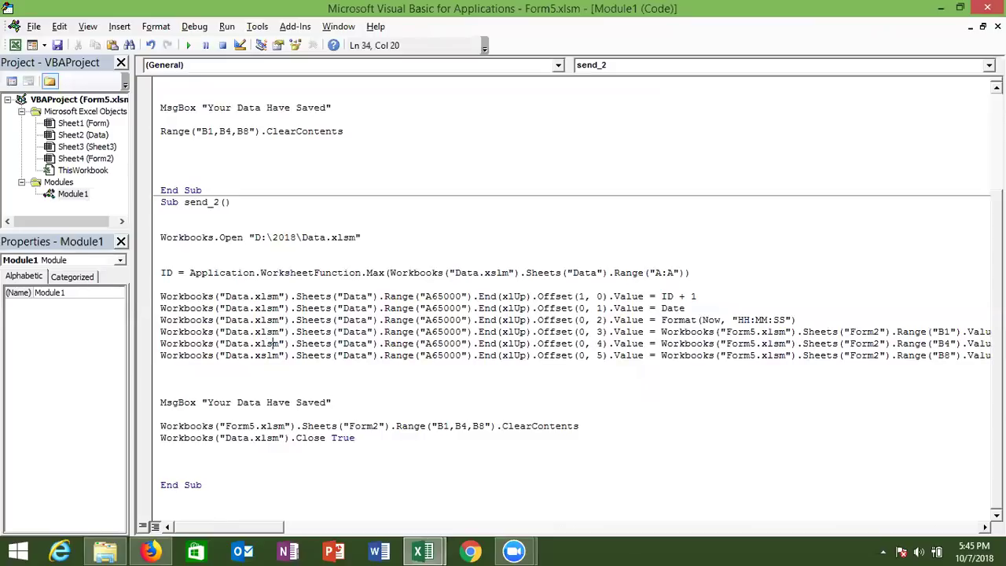
click(267, 355)
key(Right)
key(Left)
key(Delete)
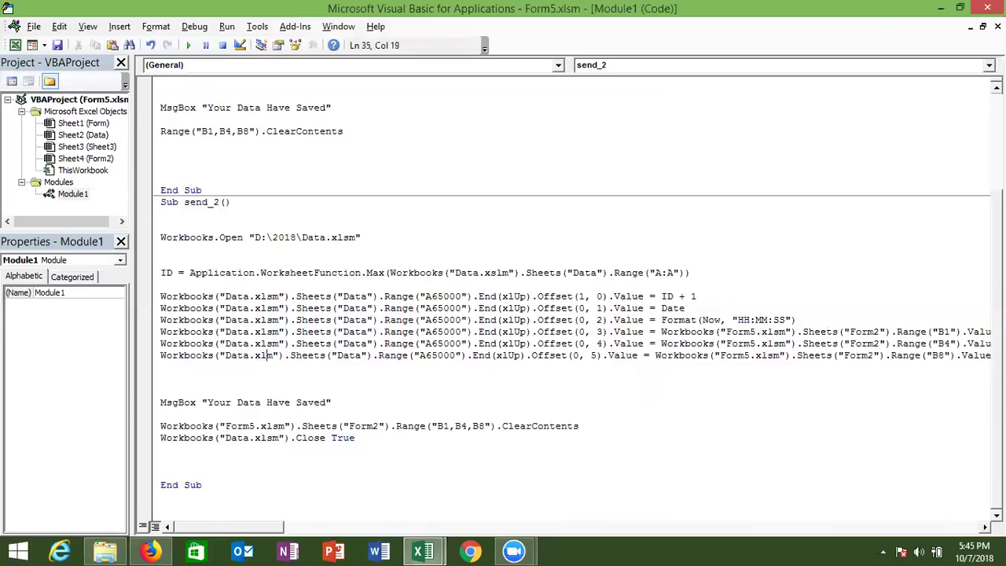
text(s)
key(Down)
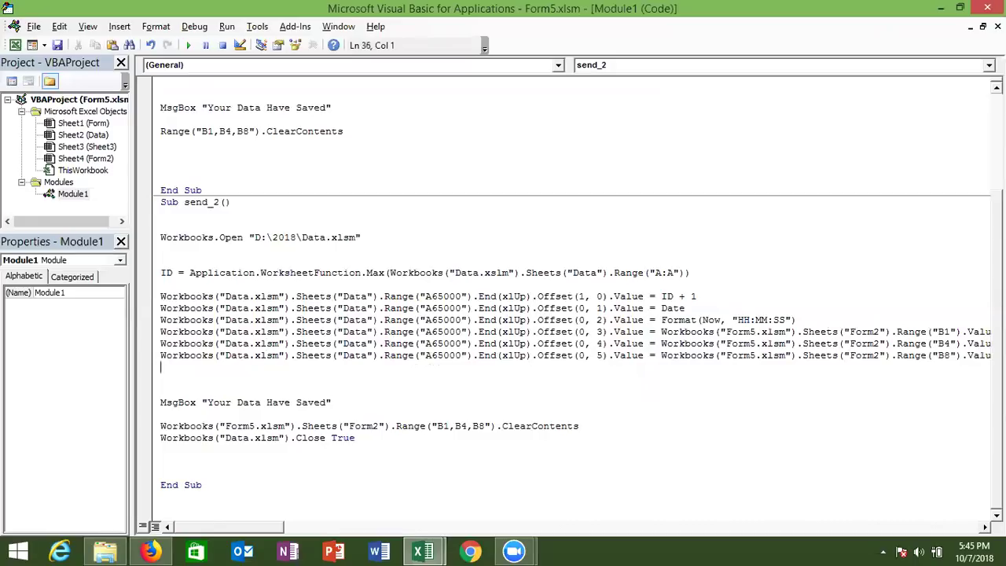
- Assign the send_2 macro to the Saved button on the Form2 sheet
key(alt+Tab)
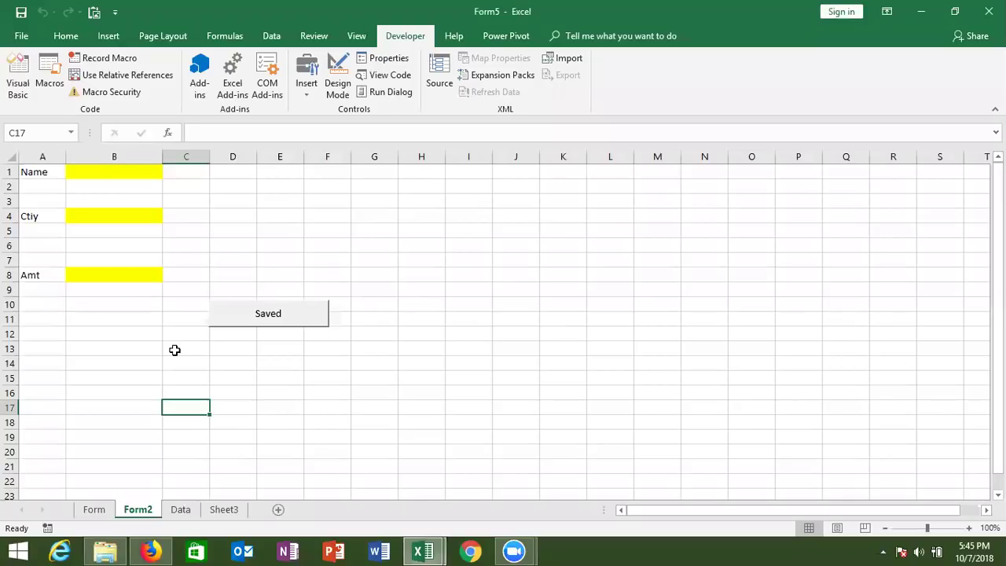
right_click(239, 324)
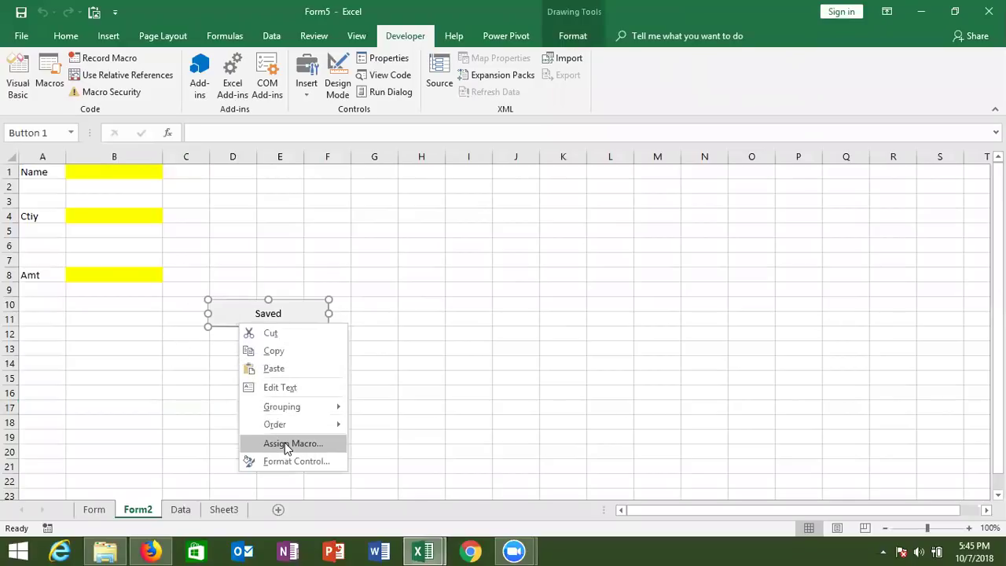
click(286, 443)
click(195, 335)
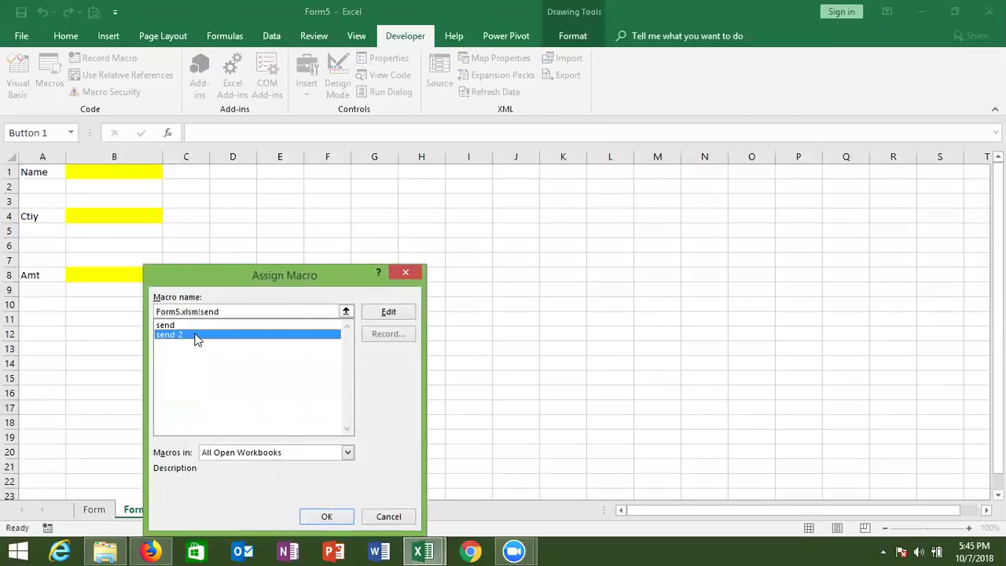
click(326, 516)
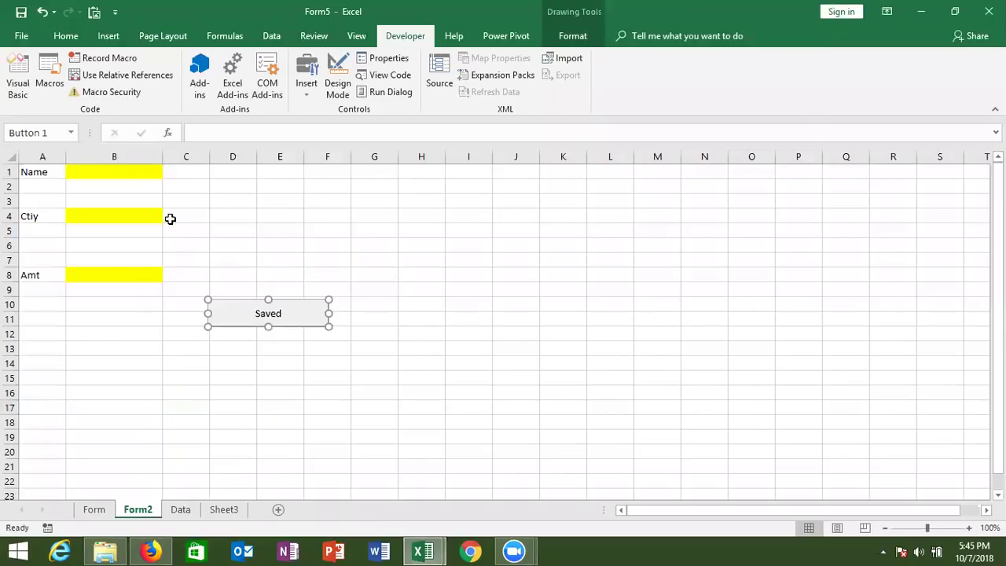
- Enter a sample name, Patna and 4200 in B1, B4, B8, then run send_2 via Saved
click(140, 178)
text(Kavita)
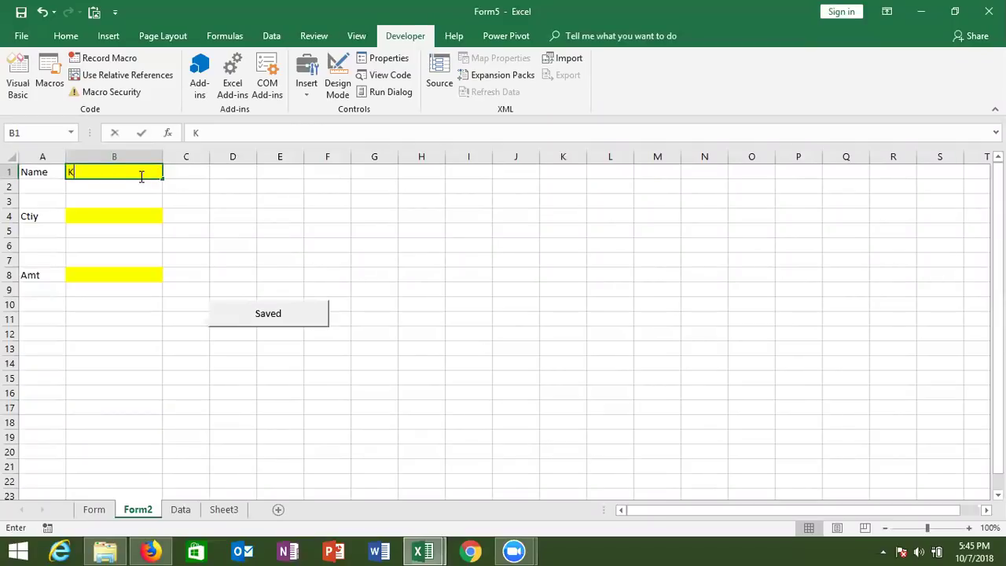
click(115, 215)
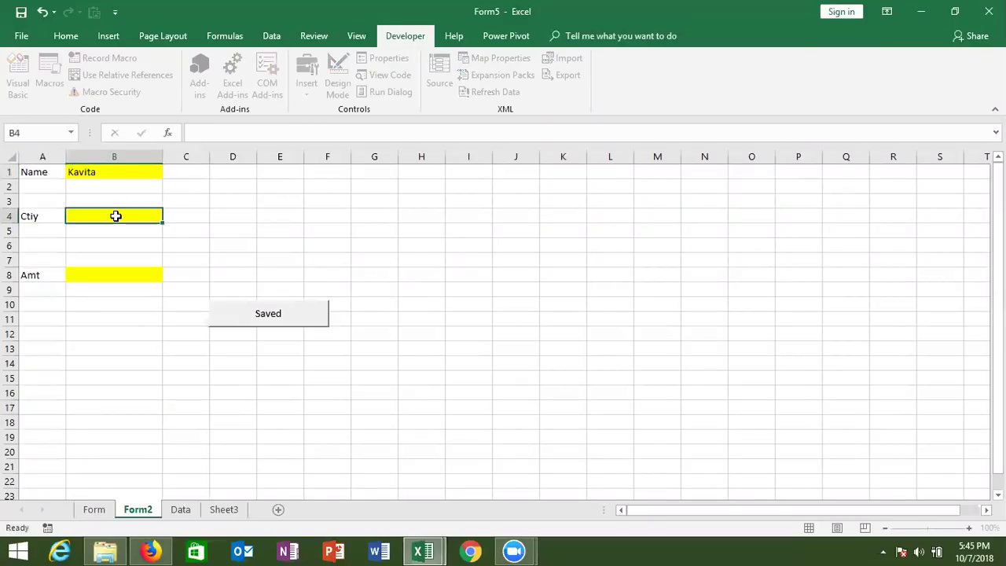
text(PAtna)
click(116, 272)
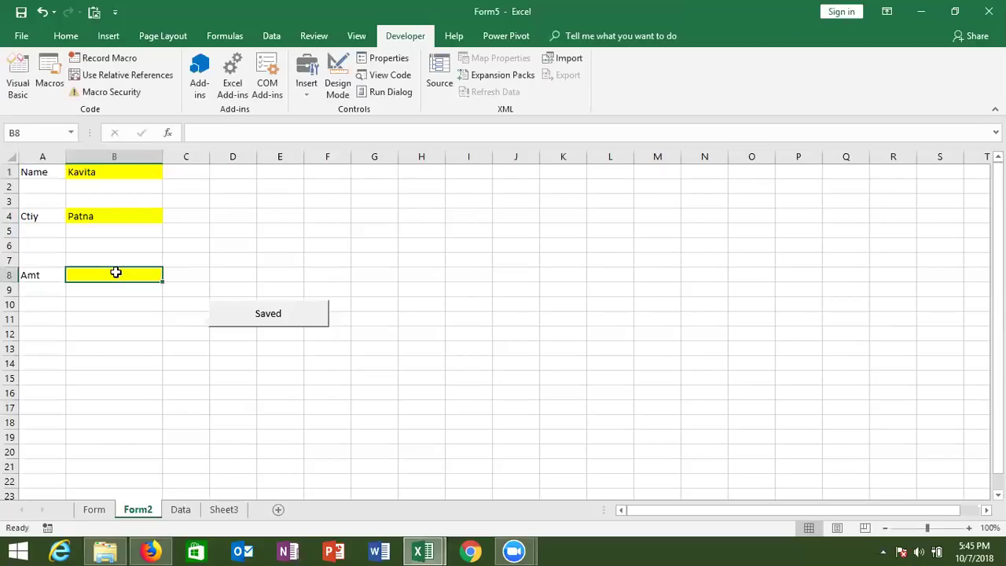
text(4200)
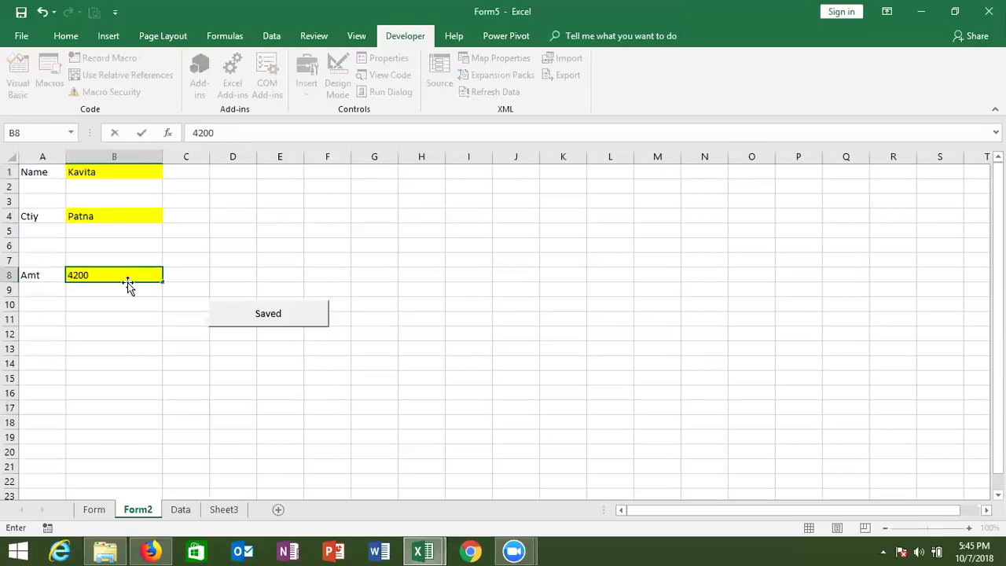
key(ctrl+Return)
click(219, 318)
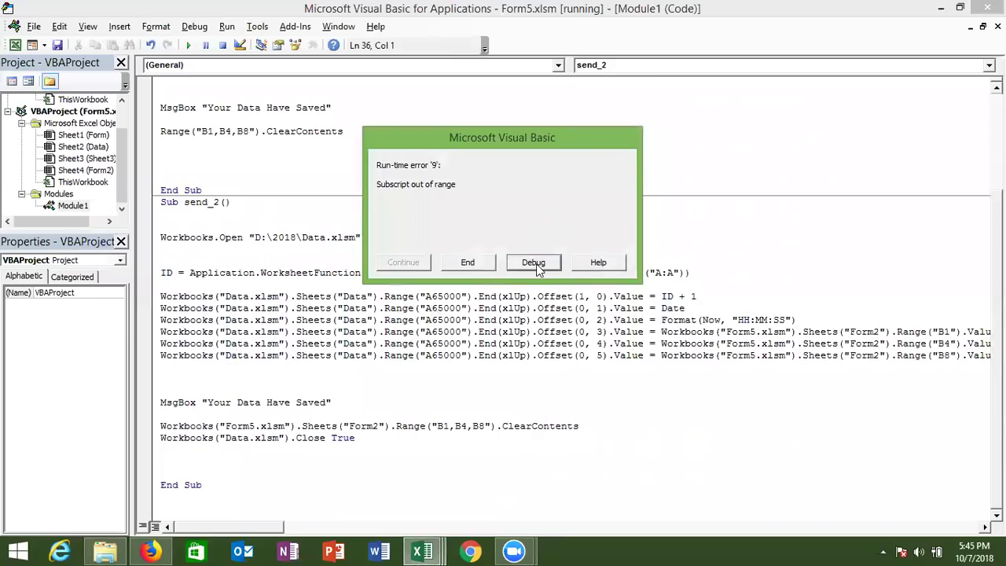
- Debug the error and correct the ID line's workbook name to Data.xlsm
click(536, 263)
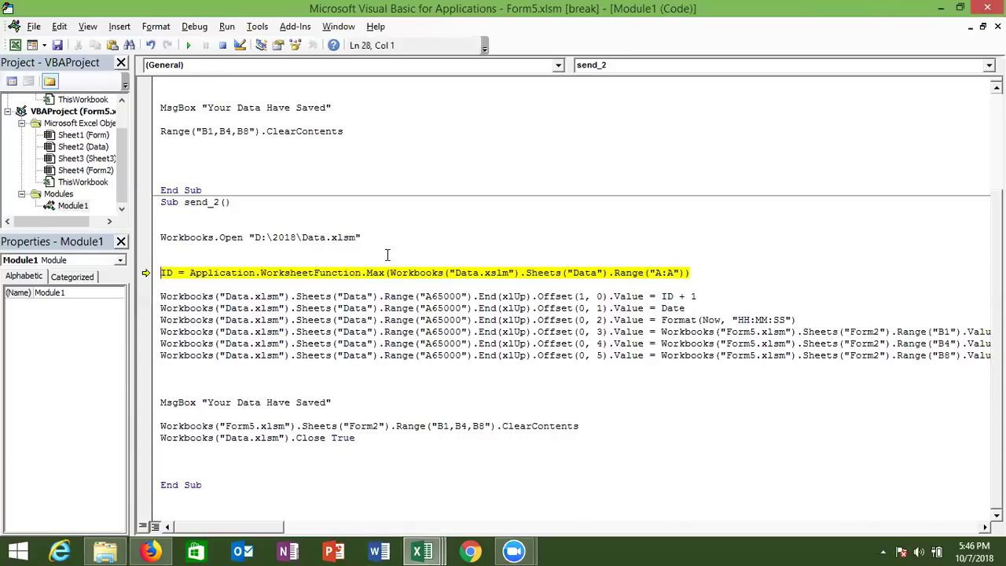
click(496, 273)
key(BackSpace)
key(BackSpace)
key(Right)
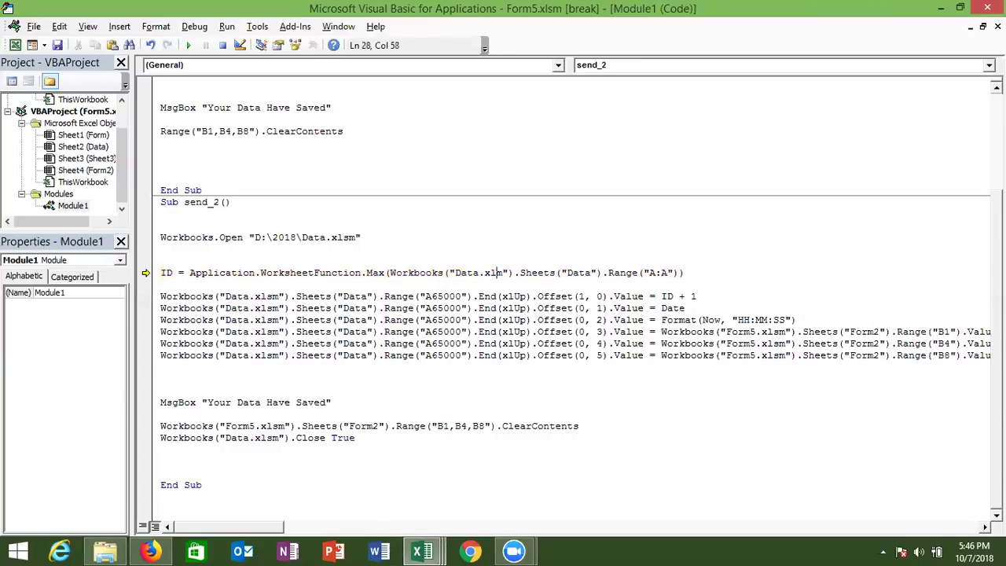
text(s)
key(Down)
key(Down)
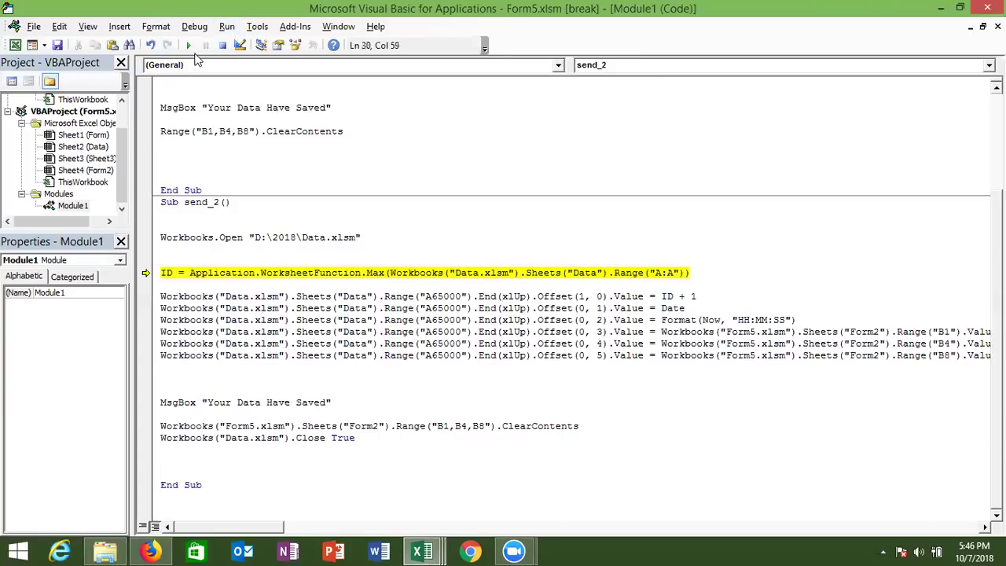
- Let send_2 finish, dismiss the saved message, and open D:\2018\Data.xlsm
click(189, 45)
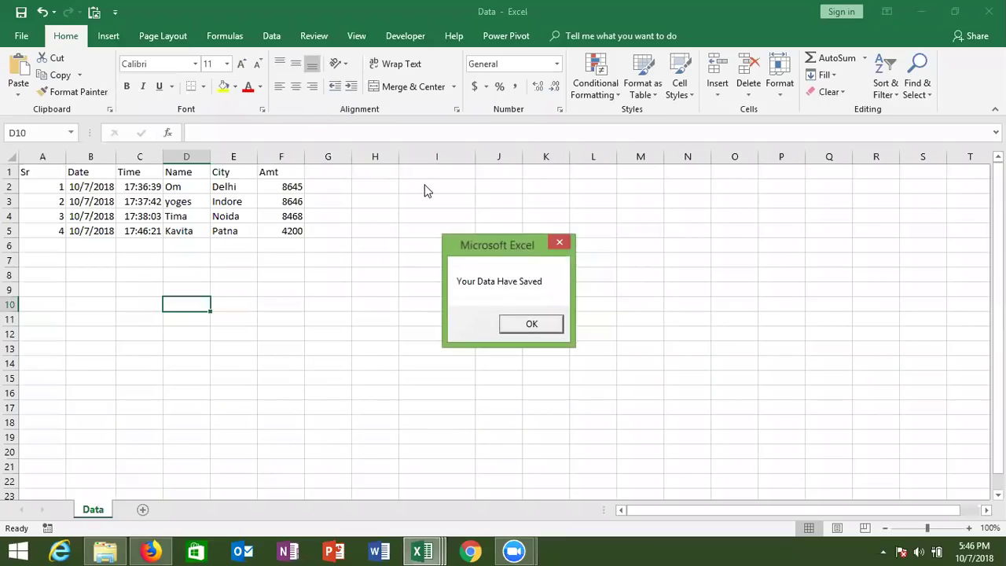
click(528, 325)
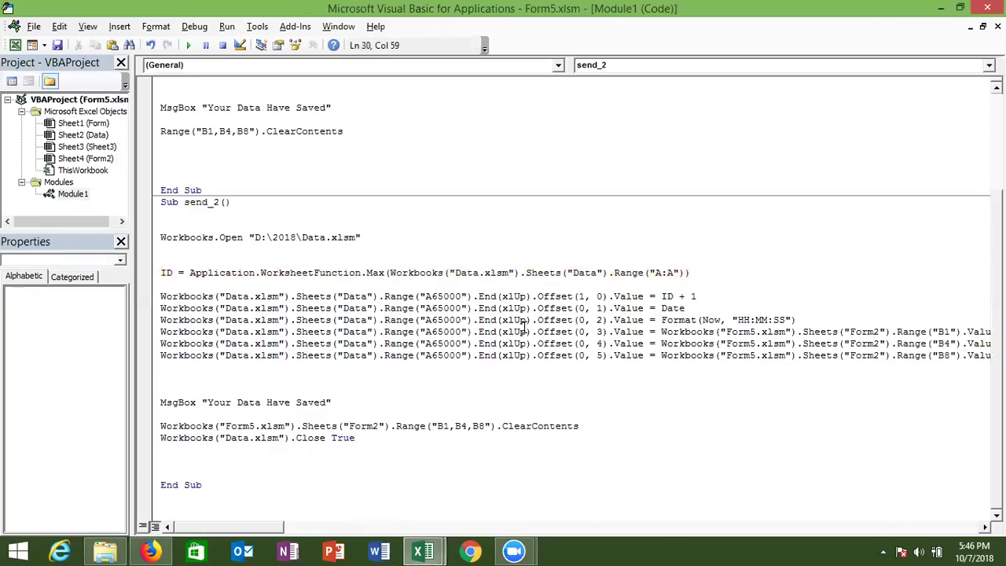
click(116, 542)
click(180, 115)
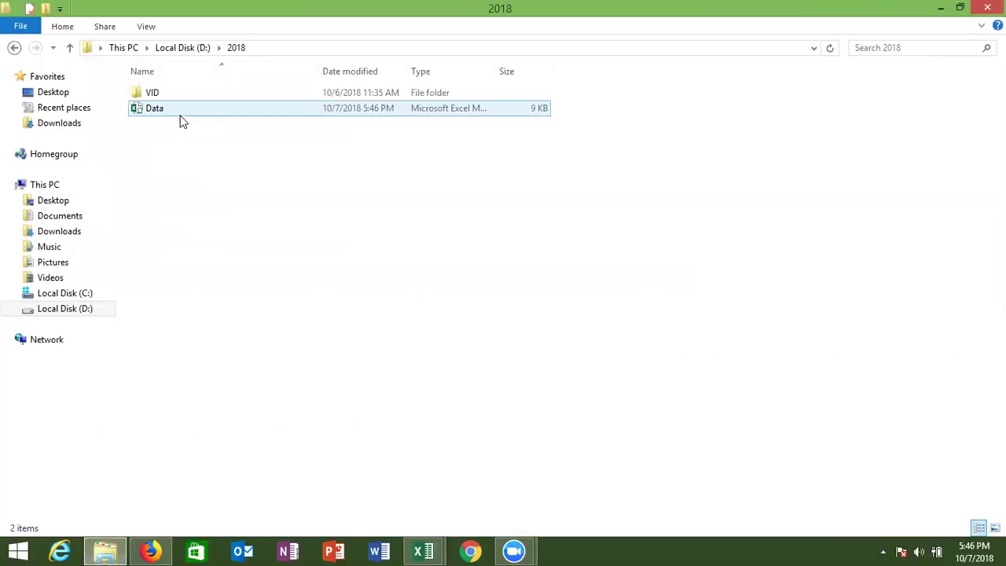
double_click(180, 119)
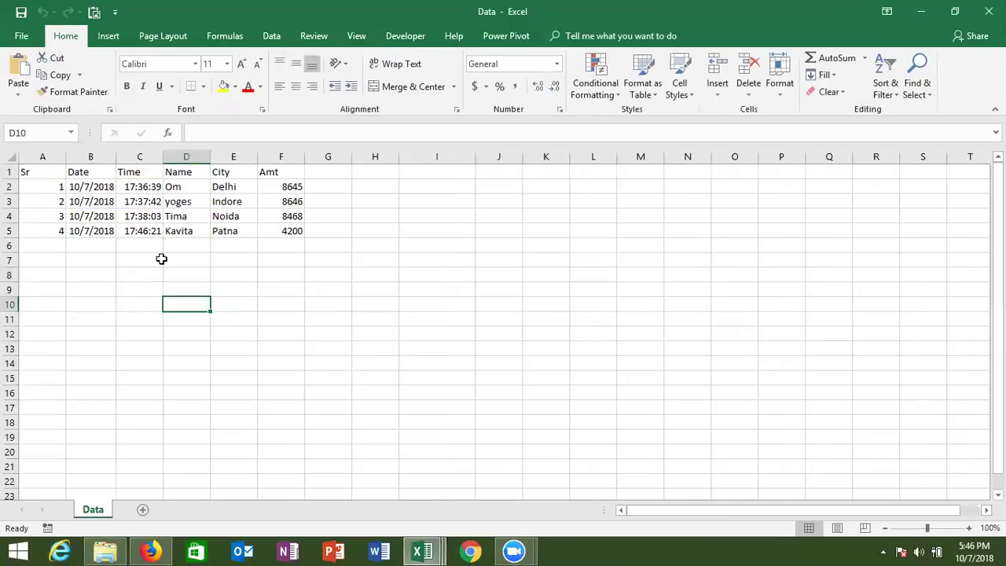
- Verify row 5 holds the new entry with Patna and 4200, then close Data.xlsm
click(180, 229)
click(227, 230)
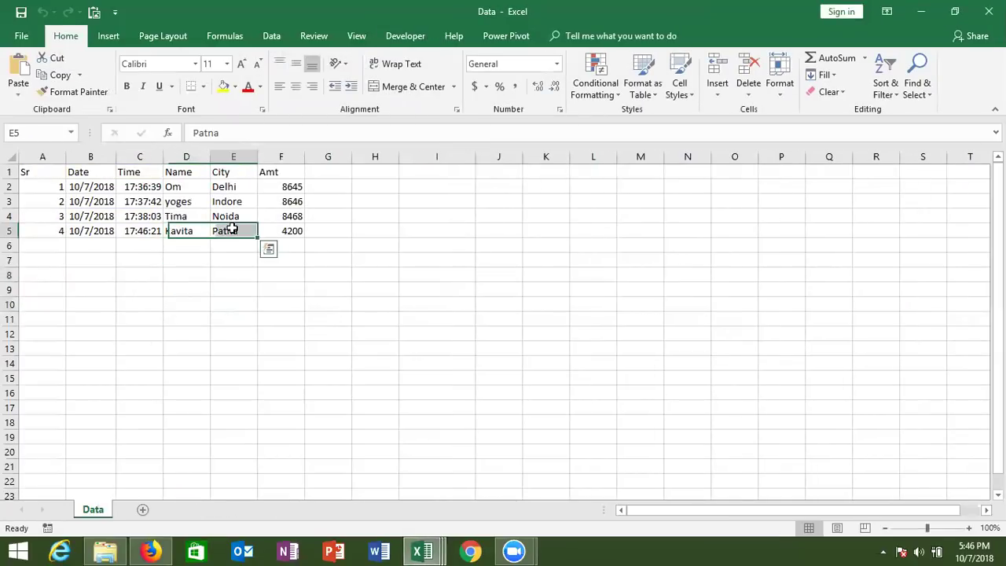
click(284, 232)
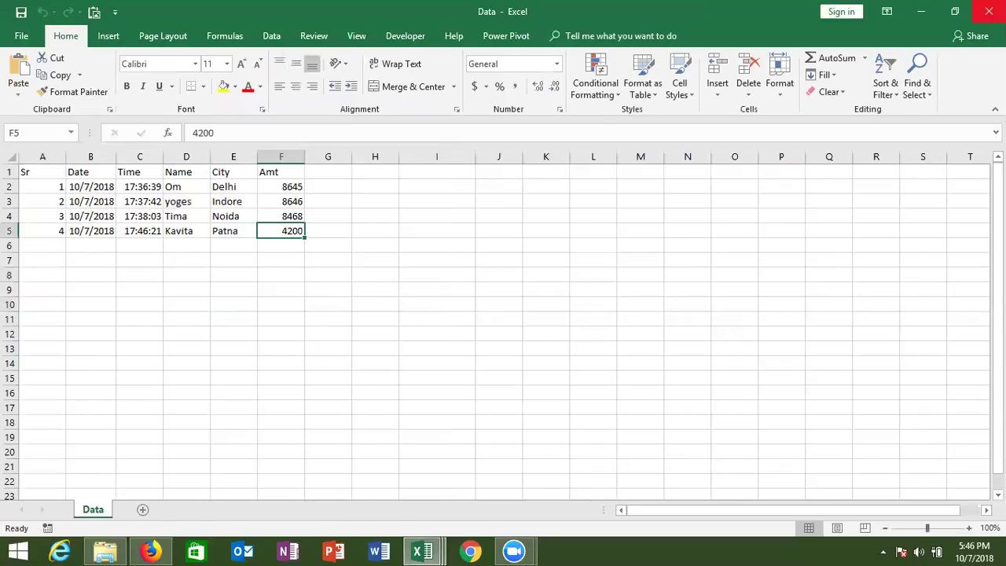
click(988, 11)
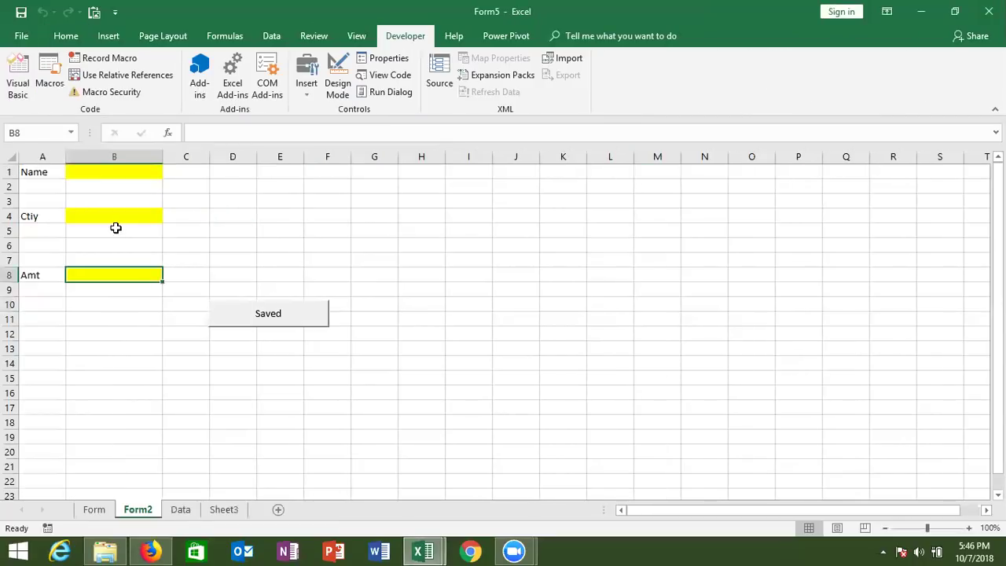
- Submit a second sample name with Pune and 1500 through the Saved button
click(117, 171)
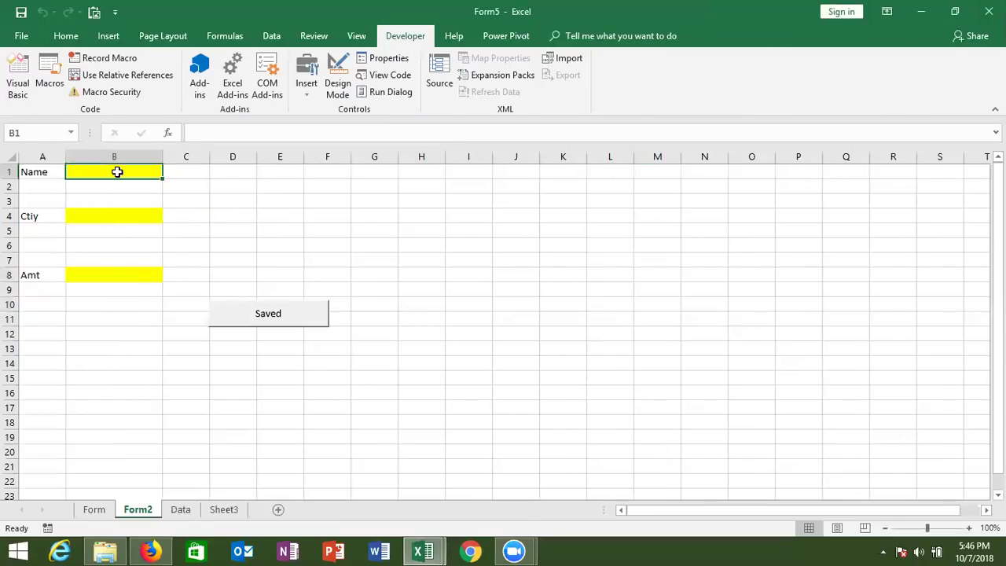
text(Inder)
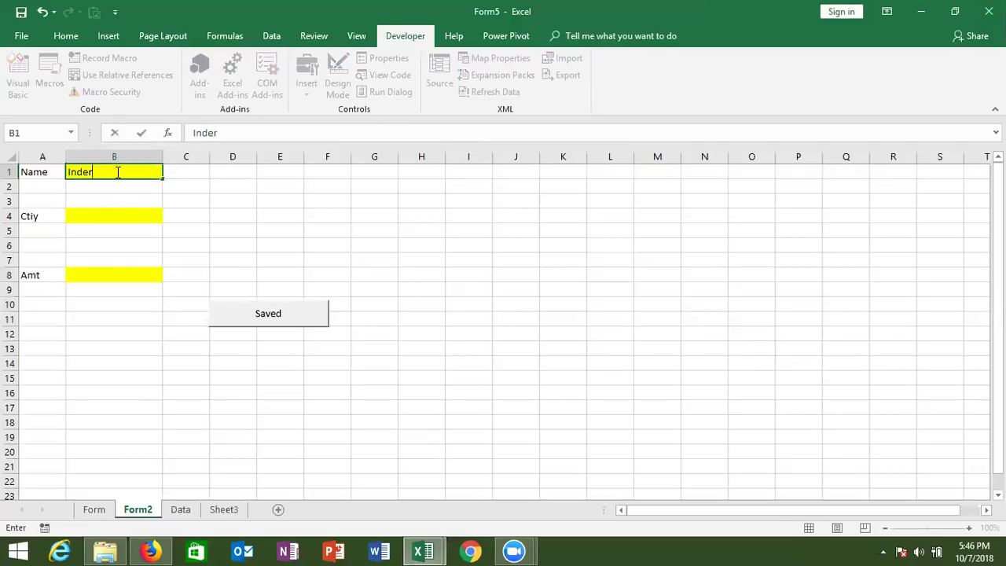
key(Tab)
click(95, 216)
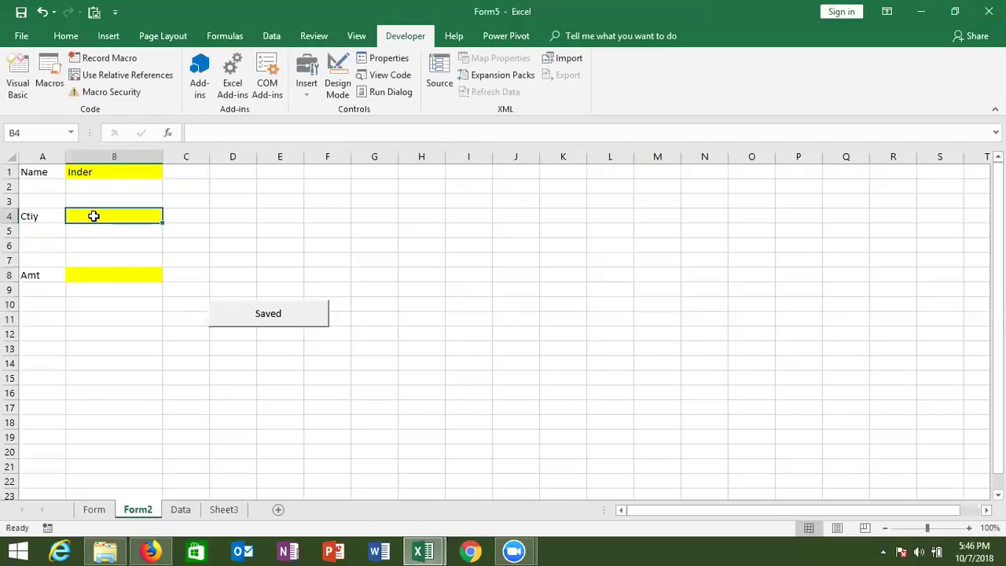
text(Pune)
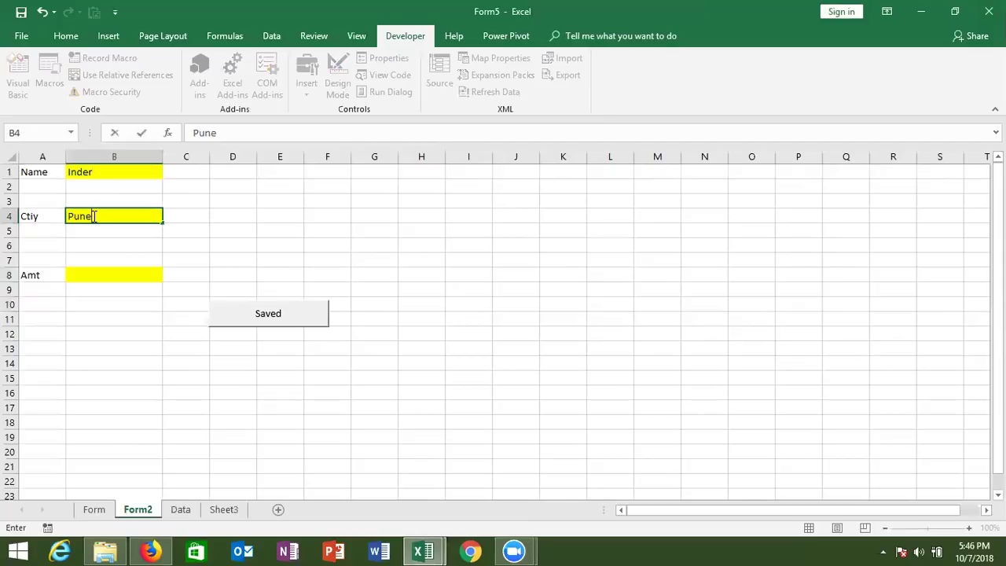
click(85, 273)
text(1500)
click(102, 307)
click(230, 322)
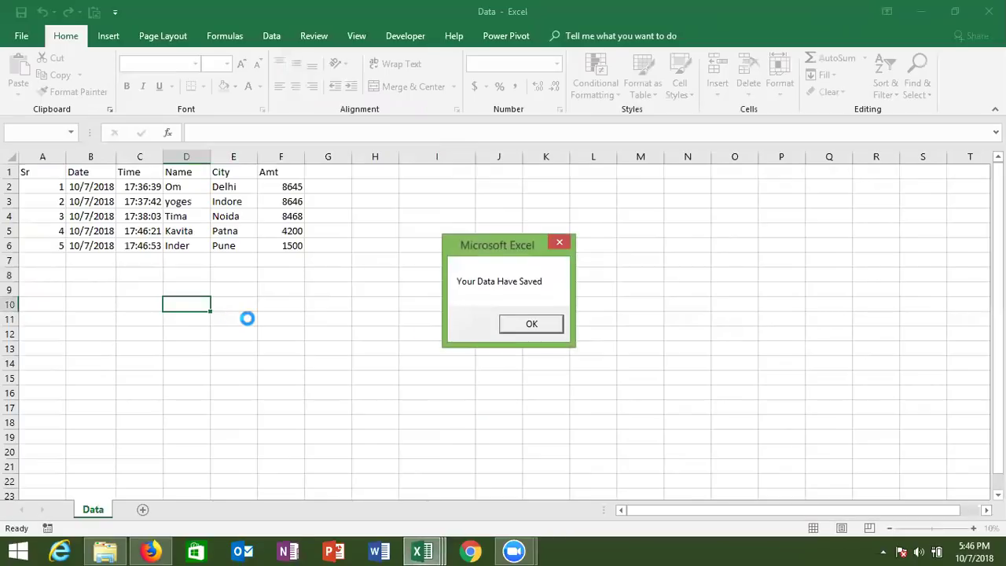
click(509, 326)
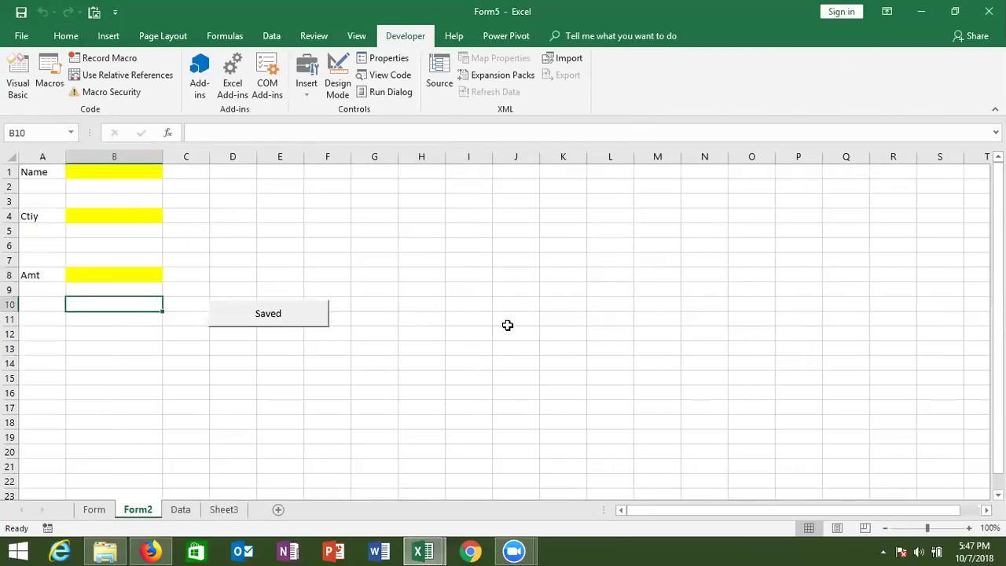
key(alt+Tab)
key(alt+Tab)
key(alt+Tab)
- Add Application.ScreenUpdating = False on the blank line after Workbooks.Open in send_2
click(168, 255)
text(appl)
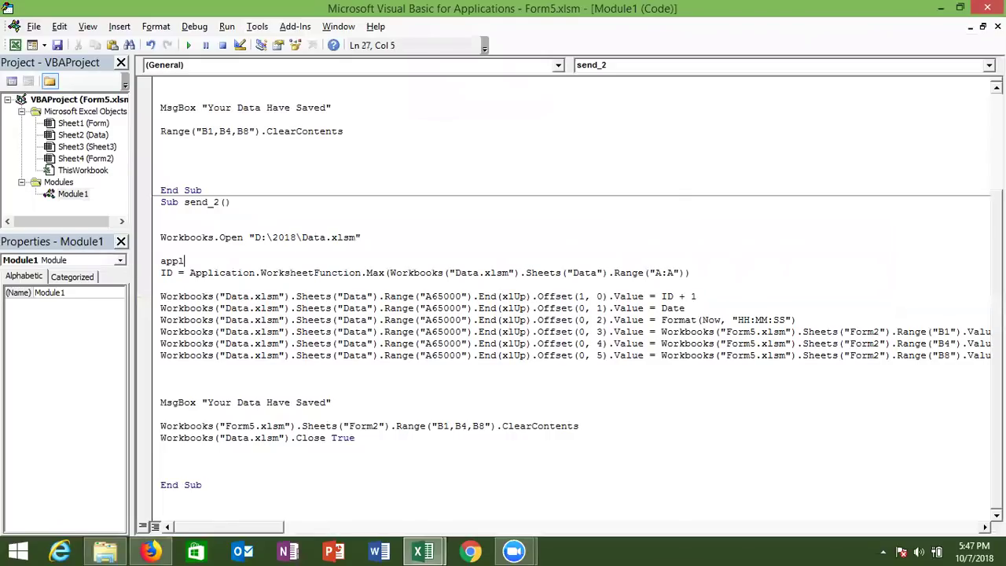
text(ication.)
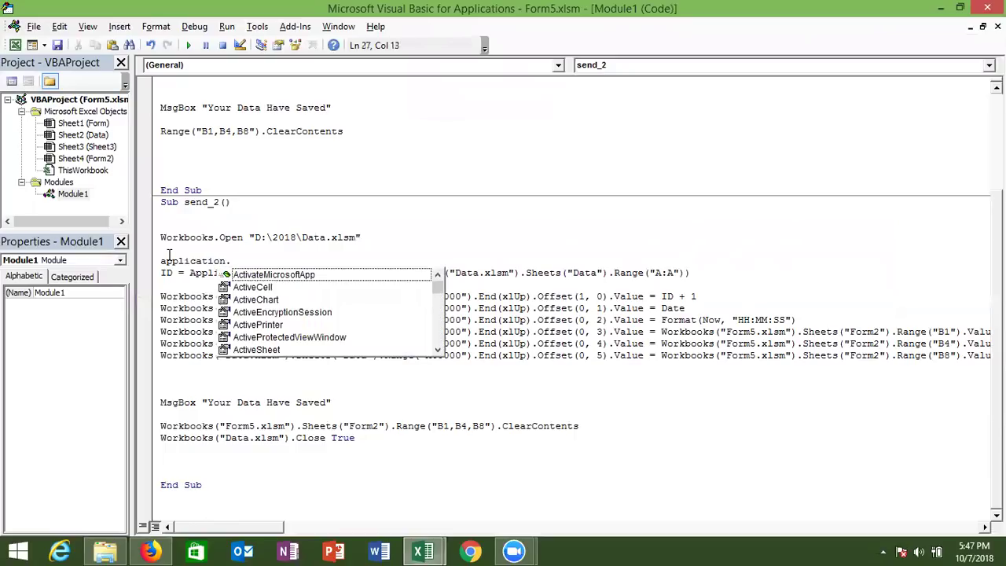
text(scr)
key(Tab)
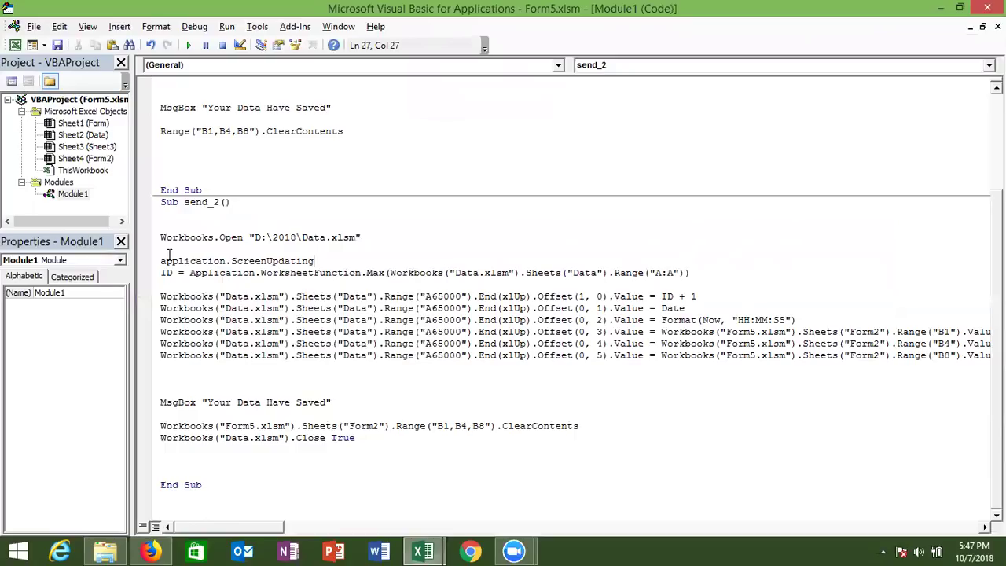
text(=)
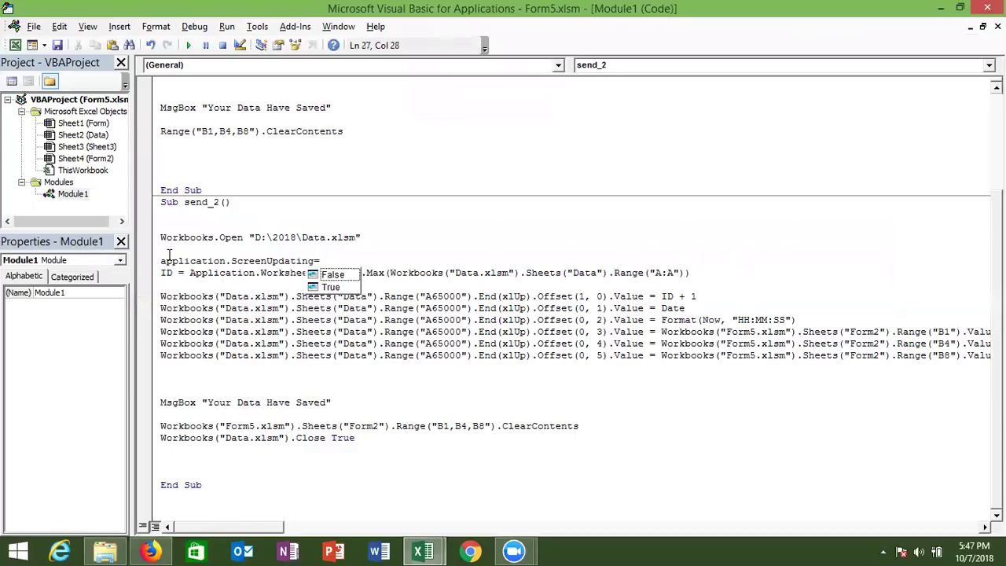
key(Down)
key(Down)
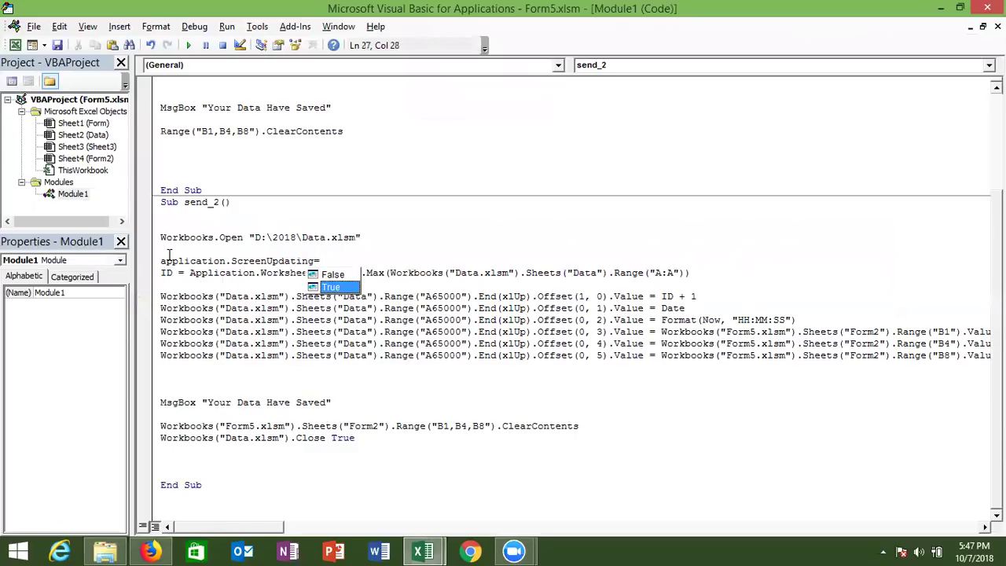
key(Up)
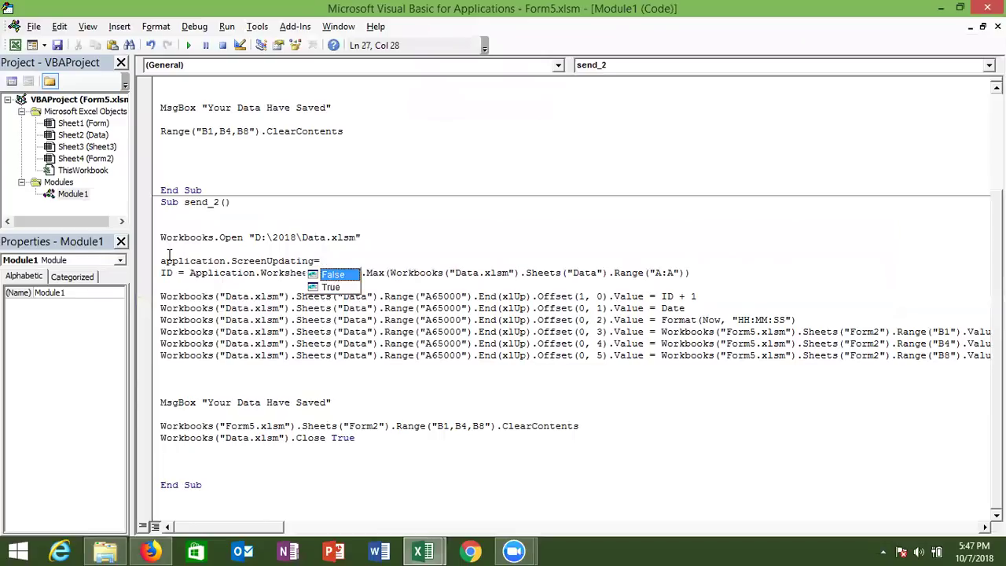
key(Return)
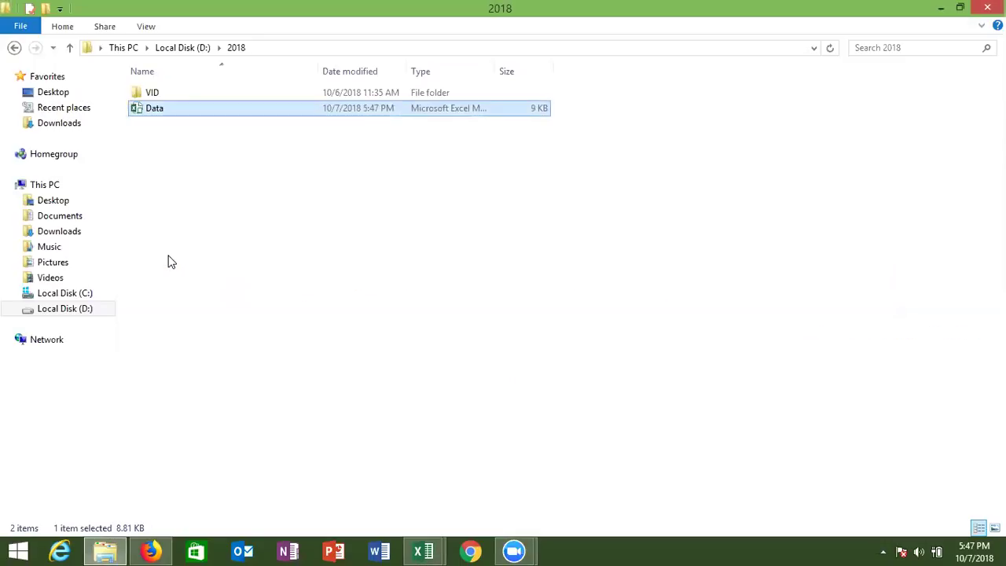
- In Form5's Form2 sheet, enter a name, Delhi and 5400, then save the entry and confirm
click(423, 550)
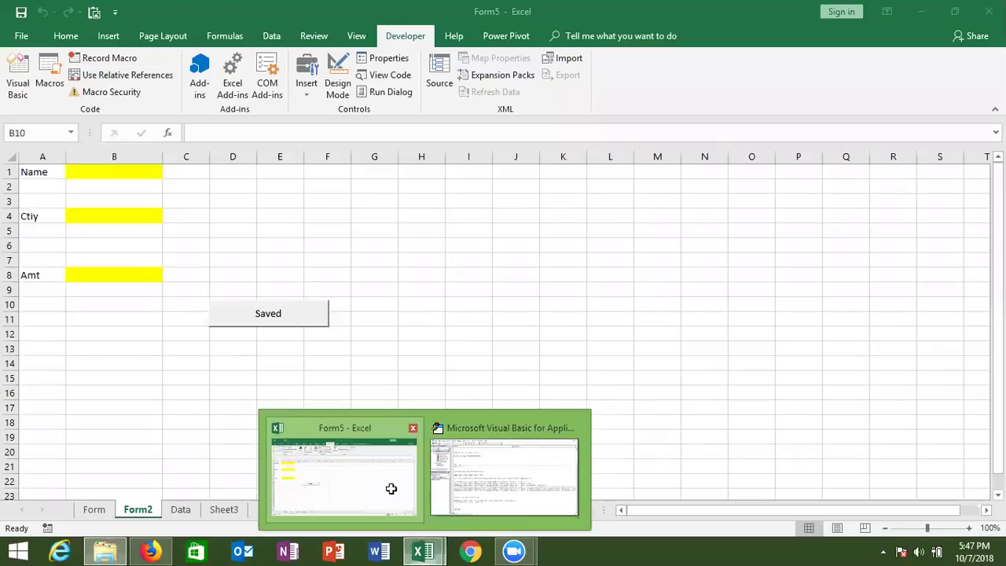
click(392, 493)
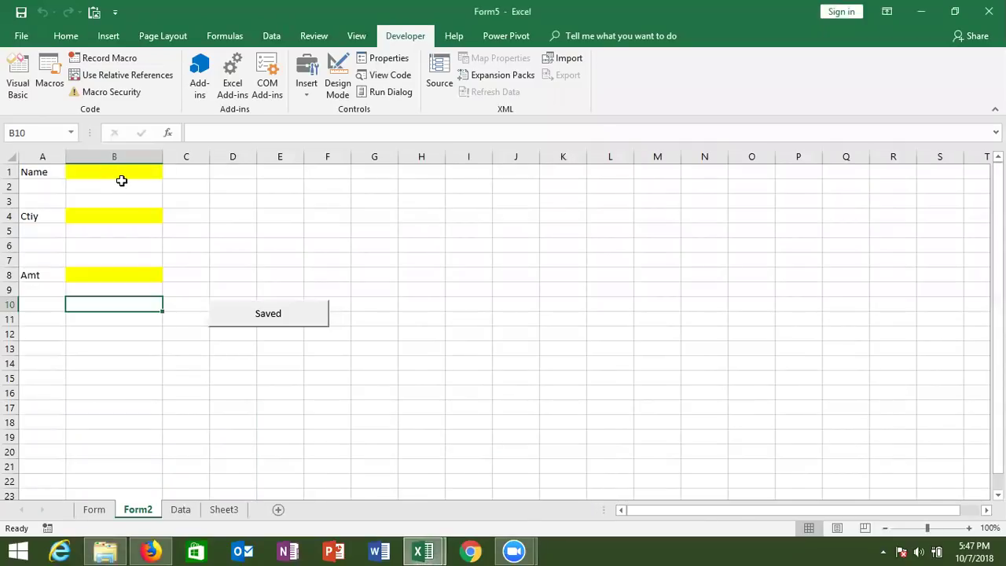
click(124, 177)
text(Puja)
key(Tab)
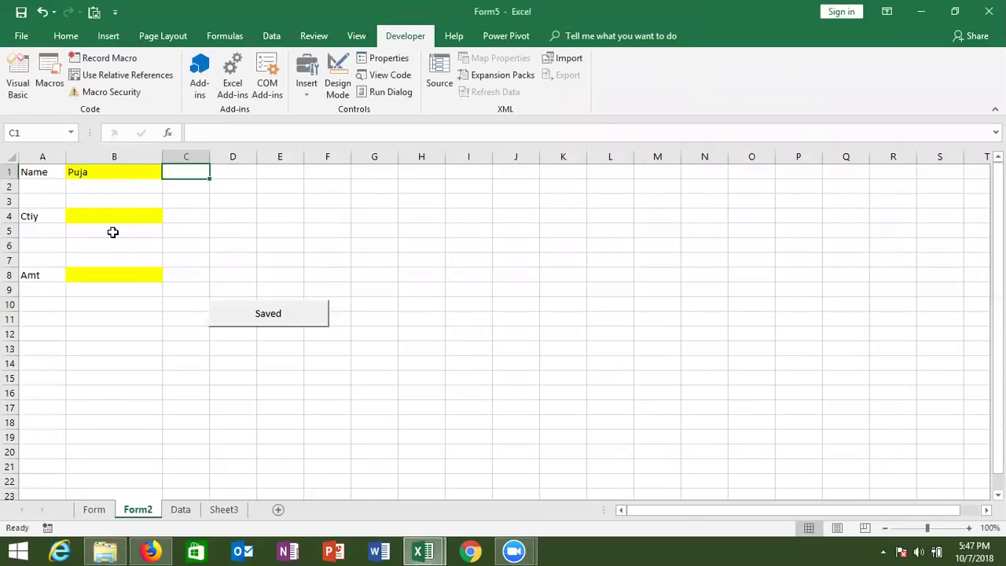
click(120, 217)
text(Delhi)
click(112, 275)
text(5400)
click(158, 310)
click(220, 314)
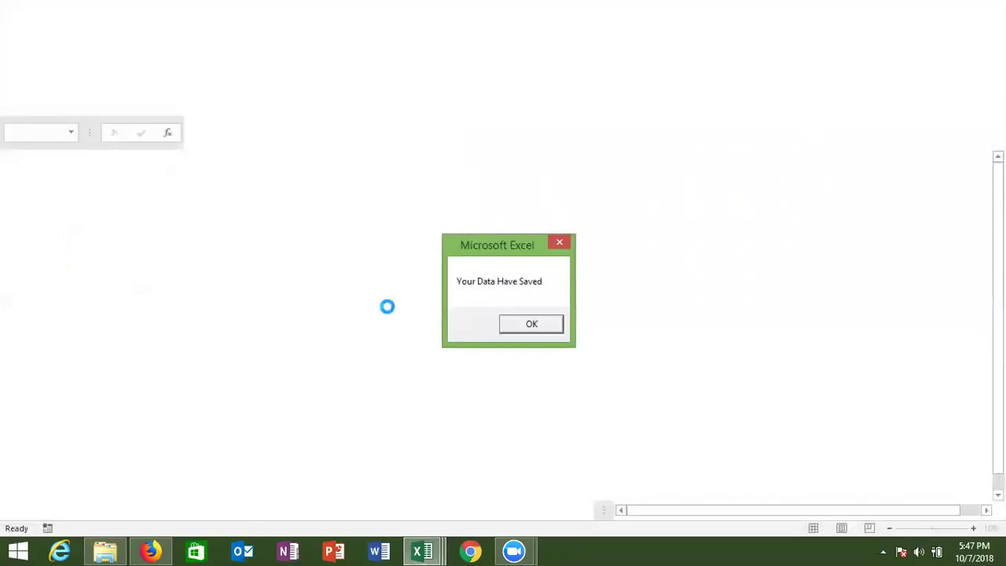
click(530, 323)
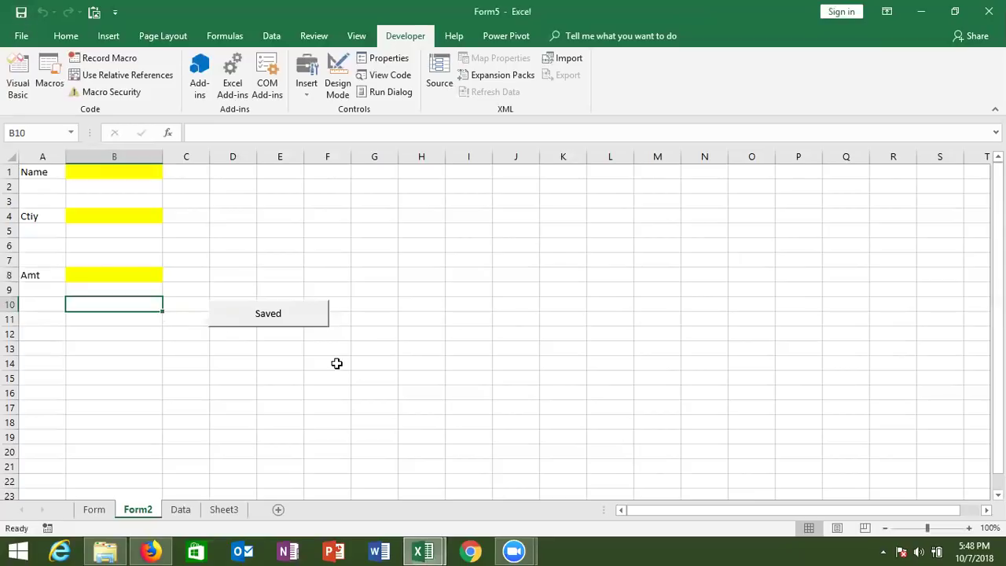
- Back in the VBA editor, paste the ScreenUpdating = False line above End Sub, then remove it
click(426, 550)
click(457, 507)
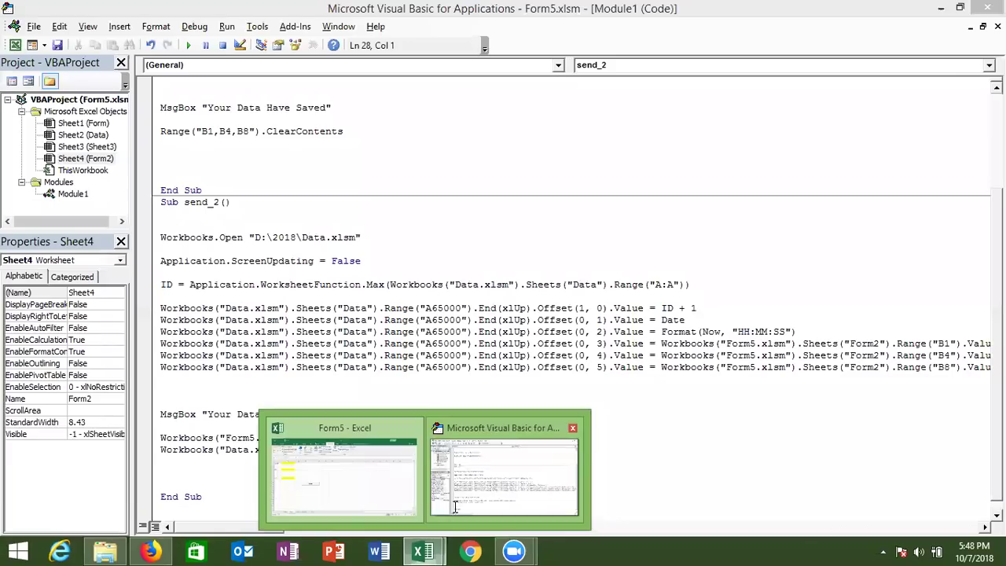
drag(361, 261, 151, 262)
key(ctrl+c)
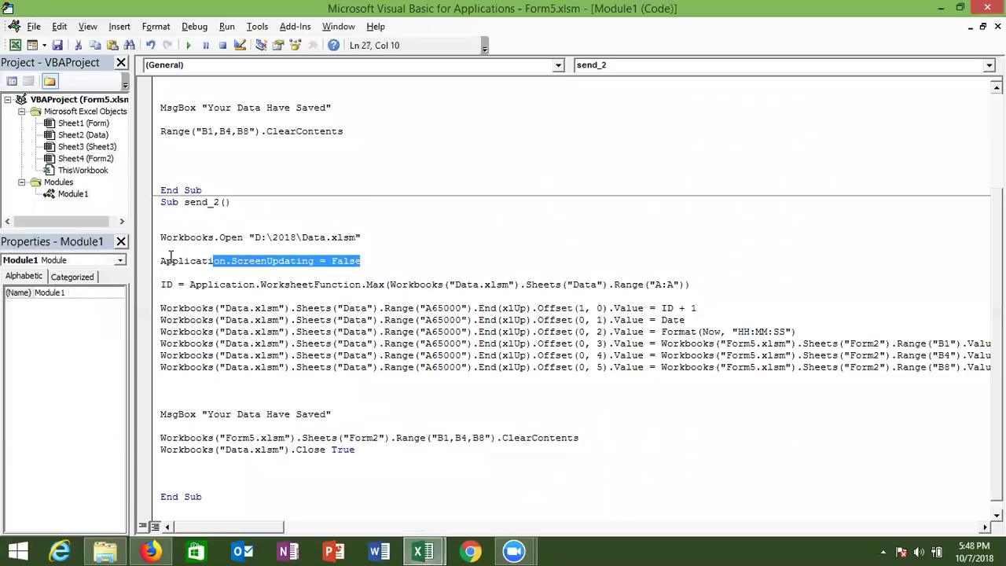
click(205, 482)
key(ctrl+v)
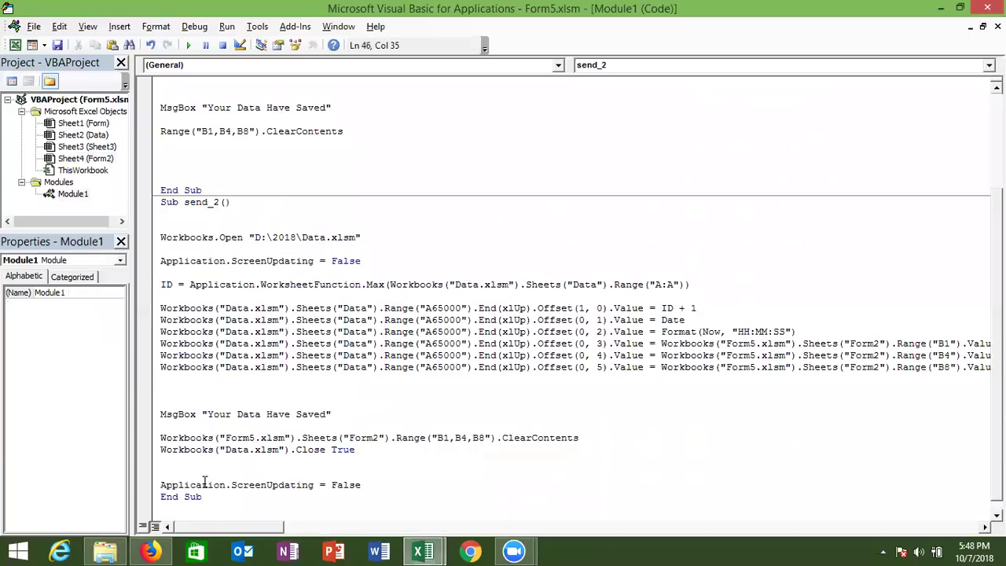
key(BackSpace)
key(BackSpace)
key(BackSpace)
key(BackSpace)
key(BackSpace)
key(BackSpace)
key(BackSpace)
key(BackSpace)
key(BackSpace)
key(BackSpace)
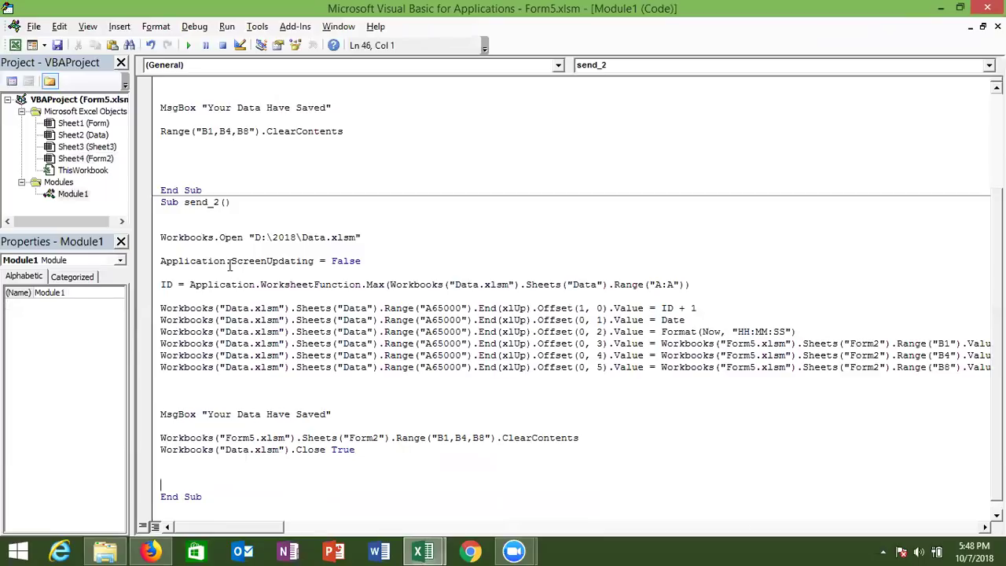
- Insert Workbooks("From5.xlsm").Activate above the ScreenUpdating line, then return to Excel
click(180, 273)
key(Return)
text(workbooks(")
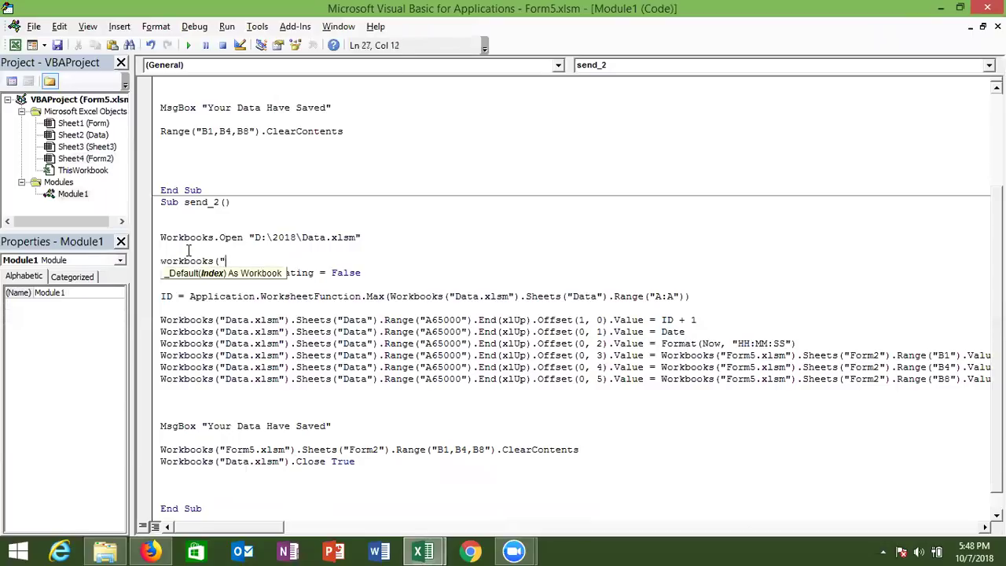
text(Fr)
key(BackSpace)
text(rom5.xlsm")
text().Act)
key(Tab)
click(205, 308)
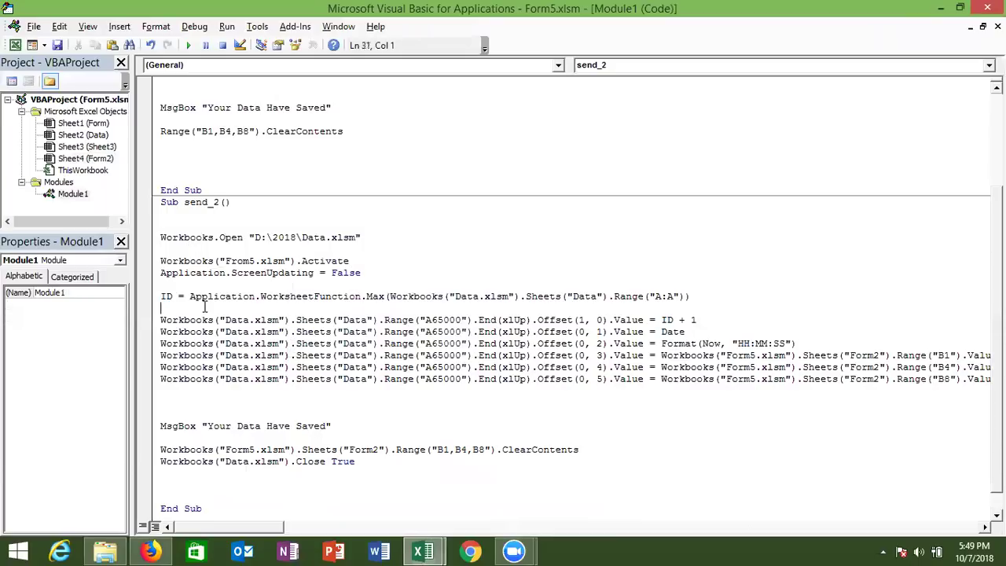
key(alt+Tab)
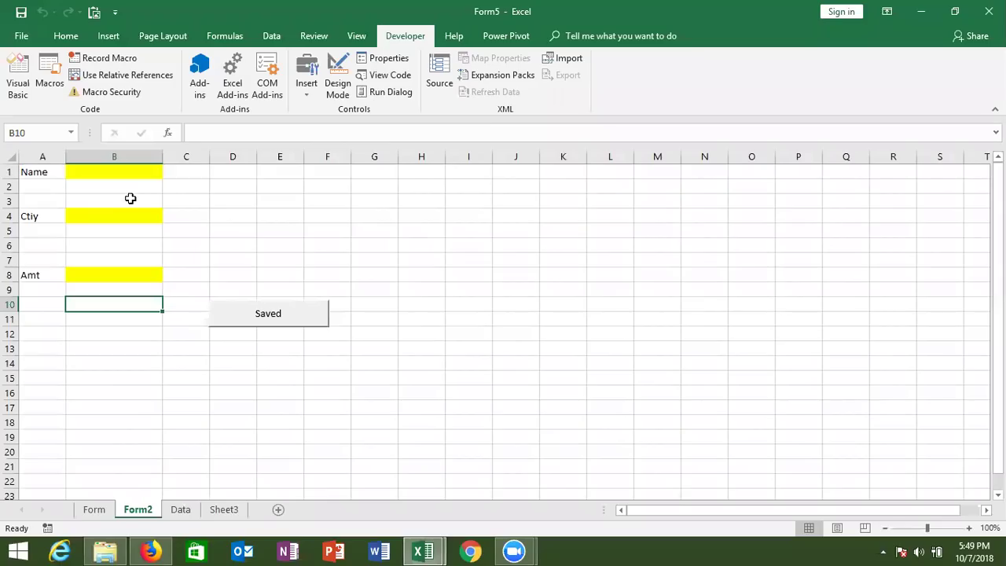
- Enter a name, Noida and 7845 in B1, B4 and B8, then run Saved, which fails
click(136, 182)
key(Up)
text(Om)
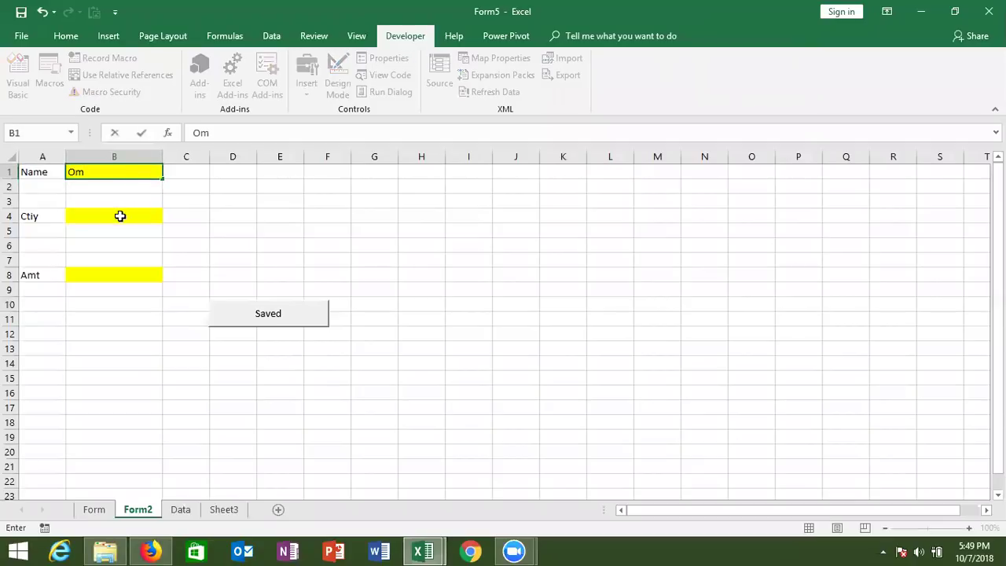
click(122, 217)
text(N)
key(BackSpace)
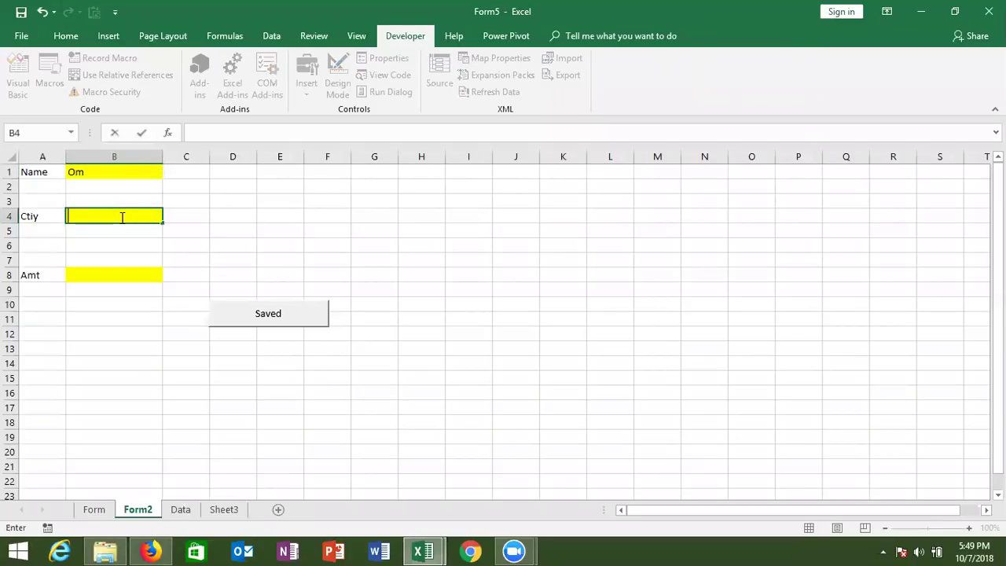
text(Noida)
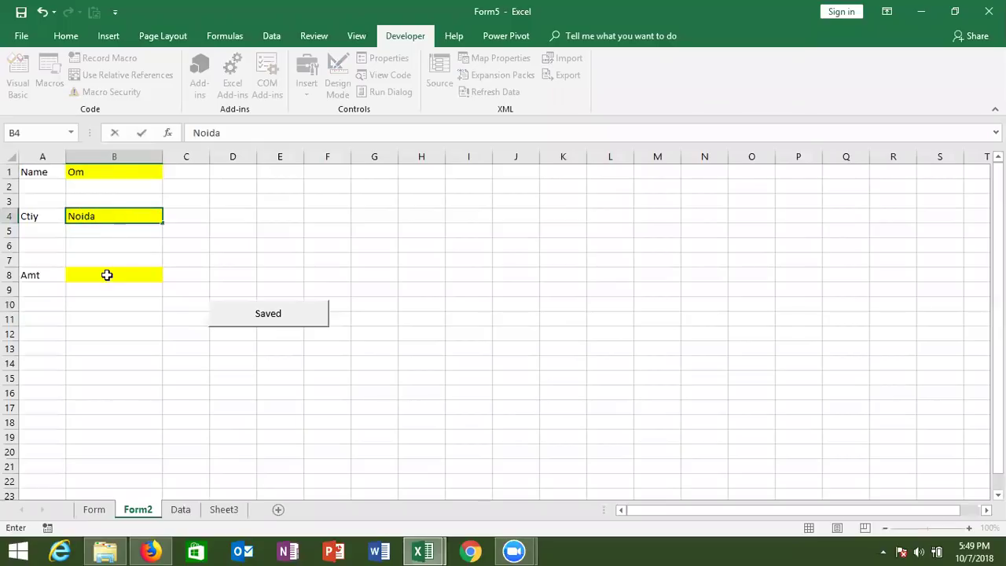
key(Return)
click(106, 274)
text(7845)
click(122, 303)
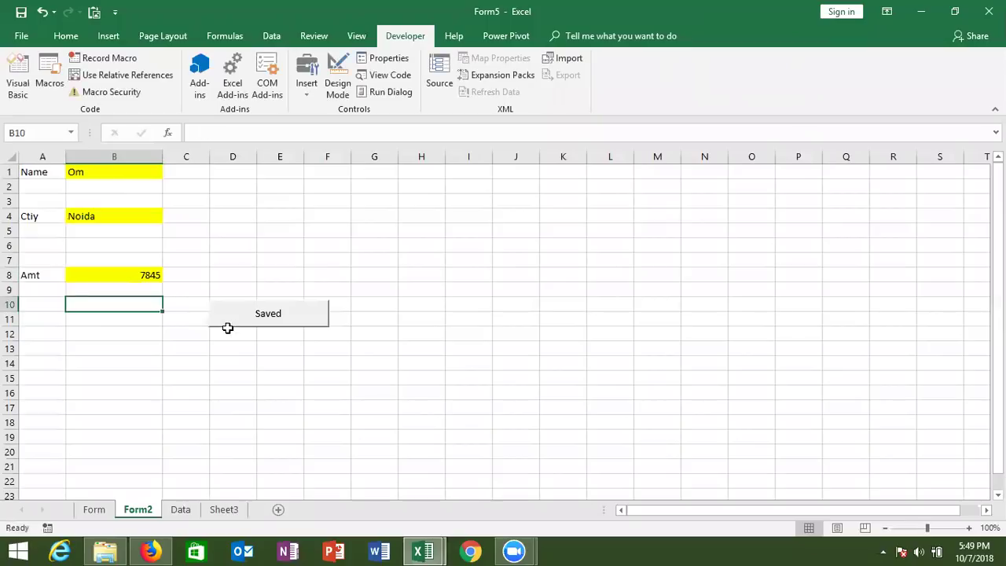
click(233, 322)
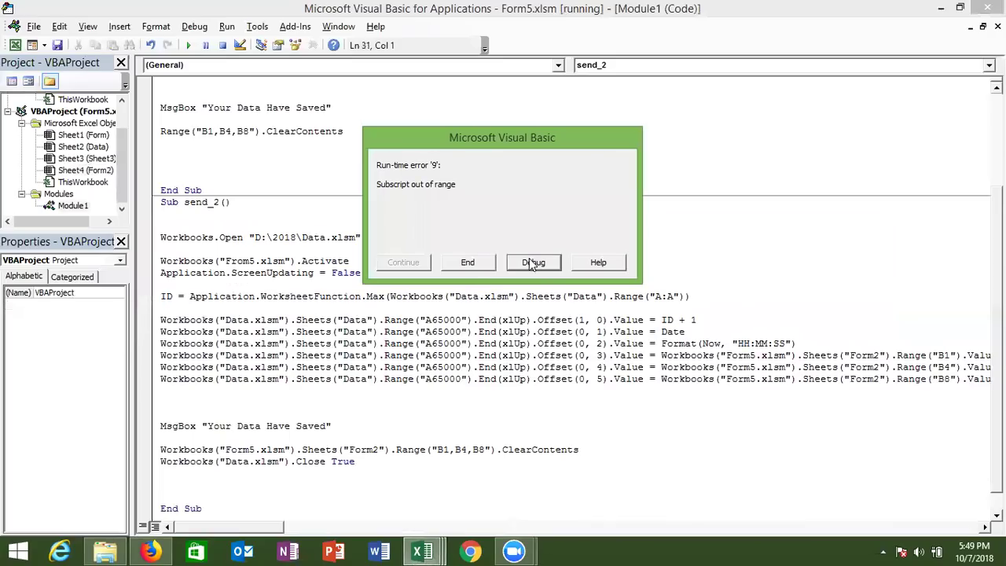
- Debug the error, resume the macro, and debug again at the From5.xlsm Activate line
click(533, 263)
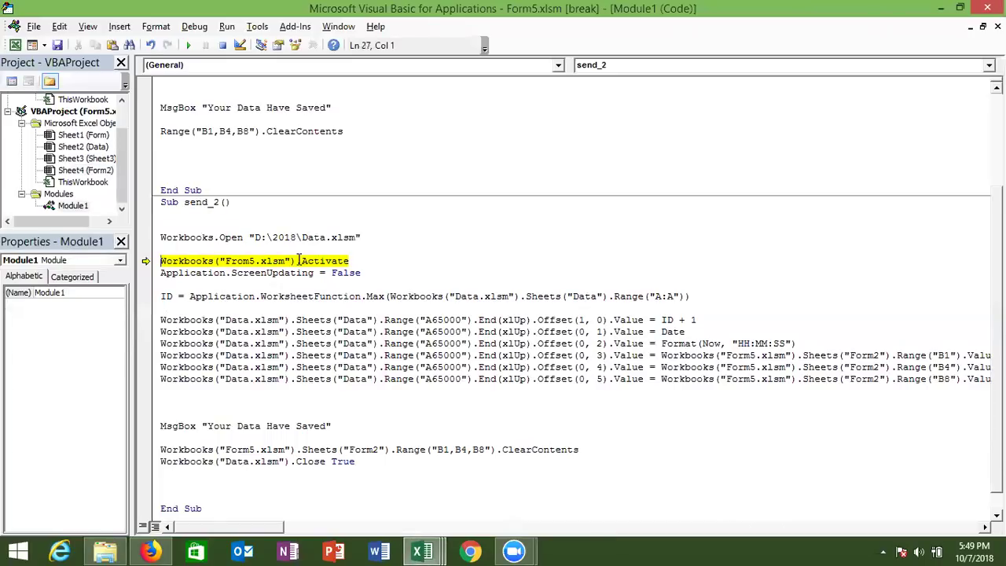
mouse_move(313, 269)
mouse_move(438, 550)
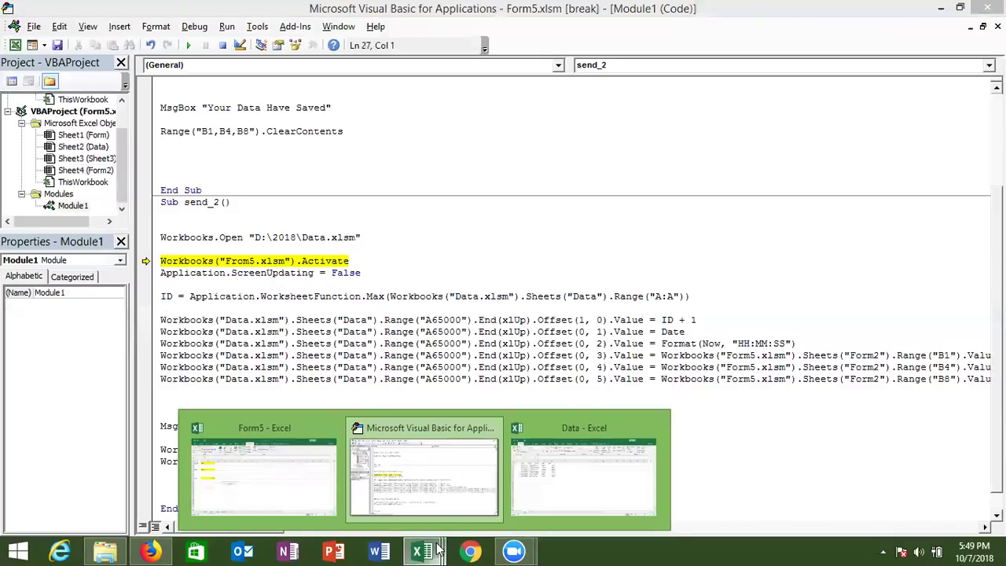
mouse_move(327, 490)
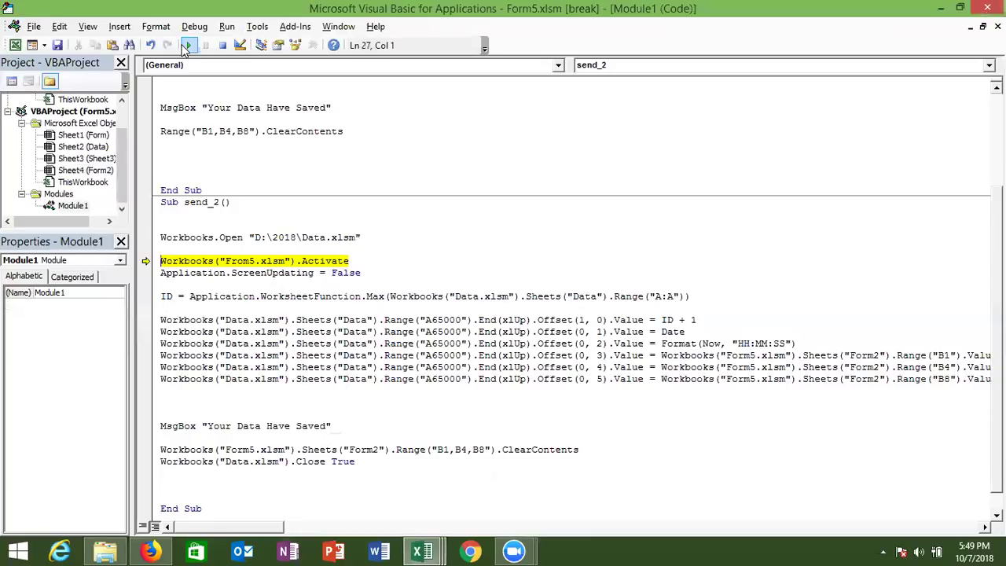
click(186, 46)
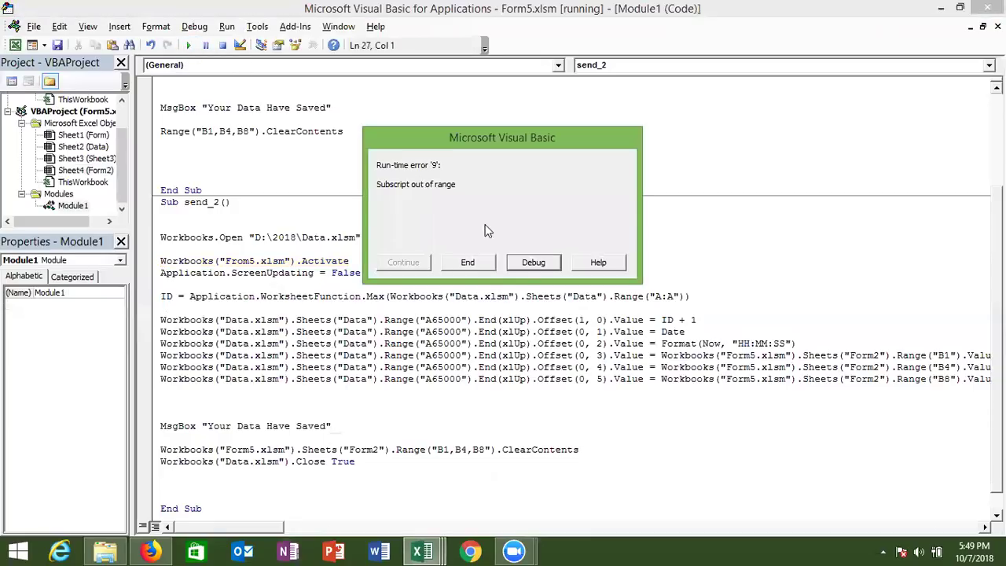
click(513, 264)
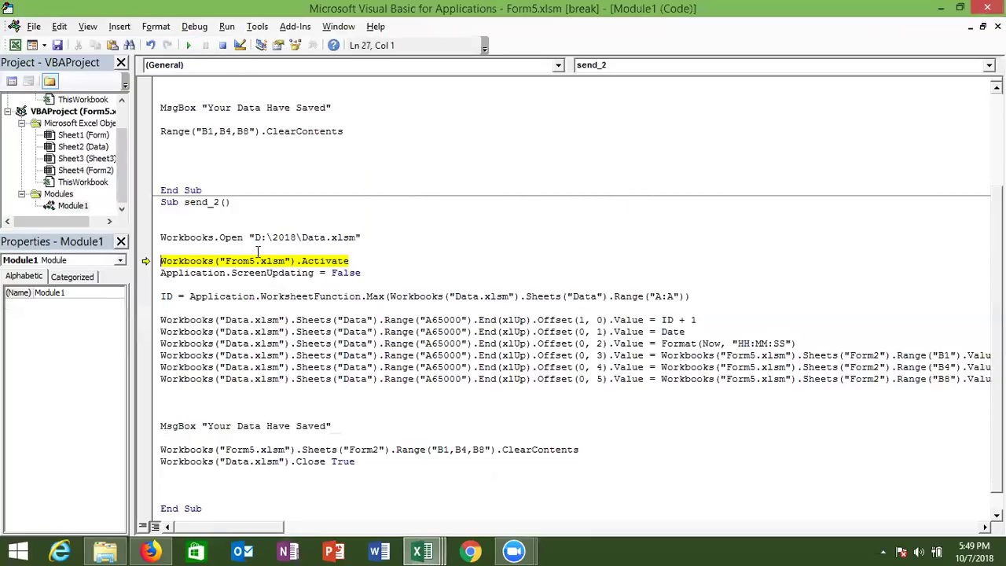
- Correct the failing line to Workbooks("Form5.xlsm").Activate, dismissing the compile error
double_click(210, 265)
double_click(210, 265)
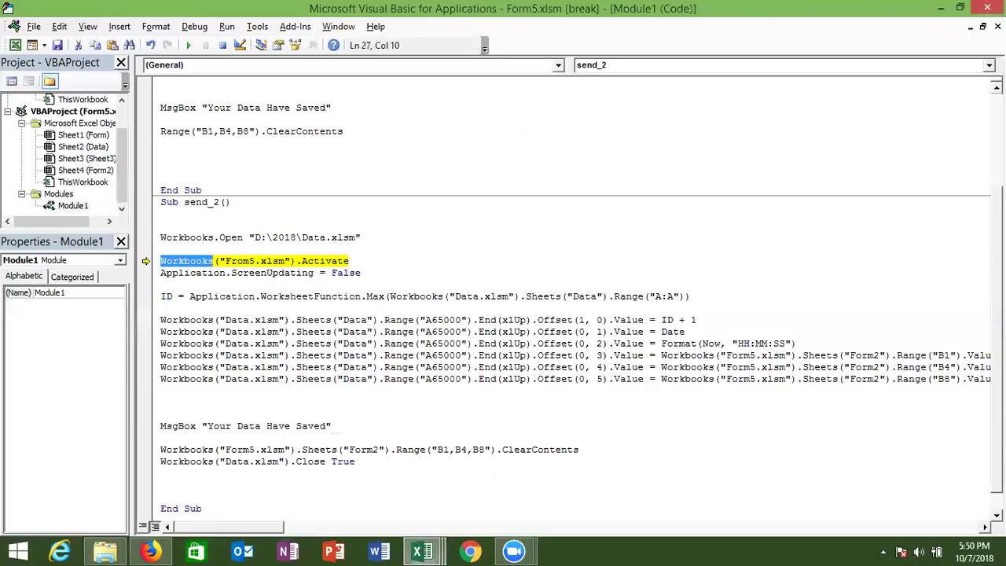
text(windo)
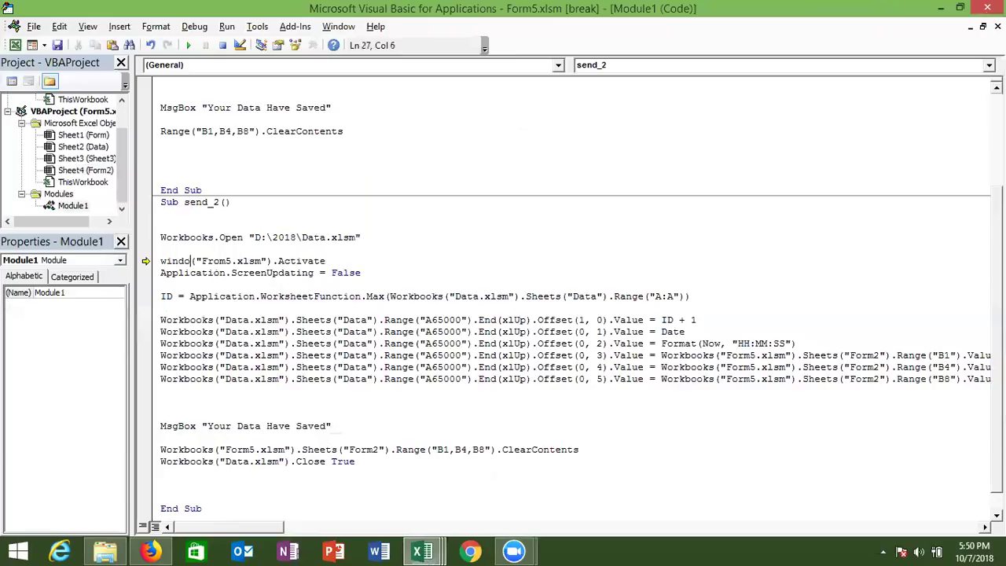
text(workbooks("Form5.xlsm)
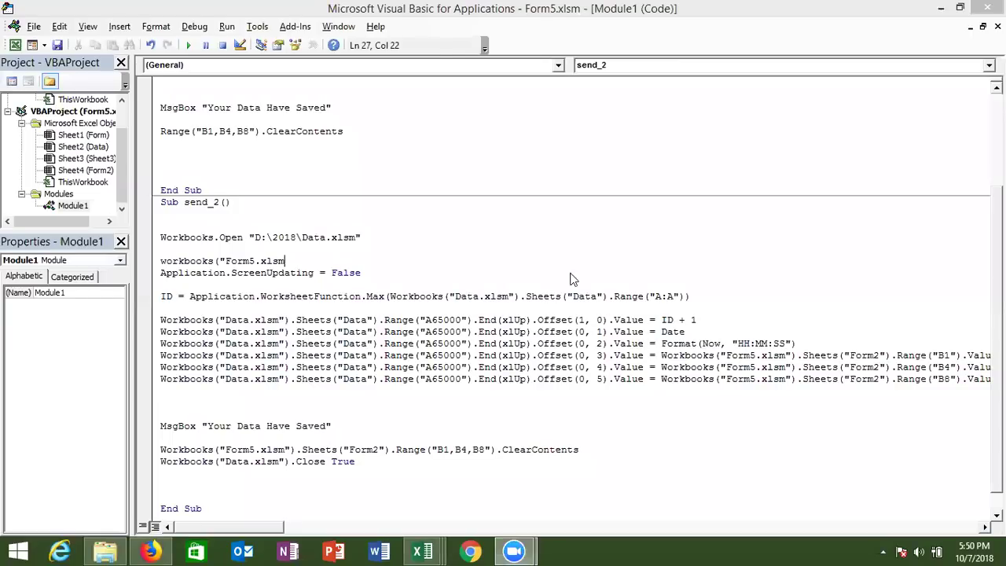
click(572, 279)
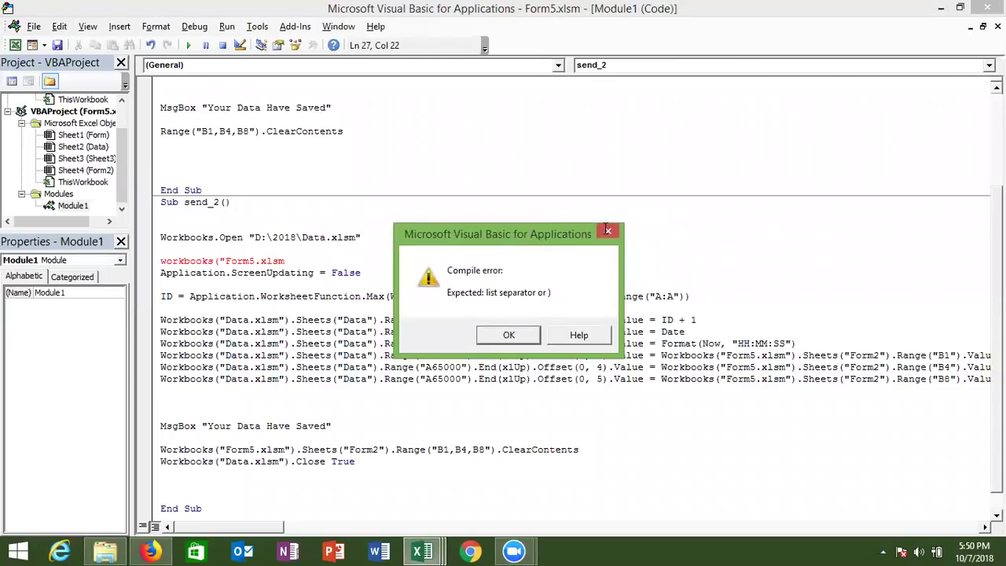
click(607, 229)
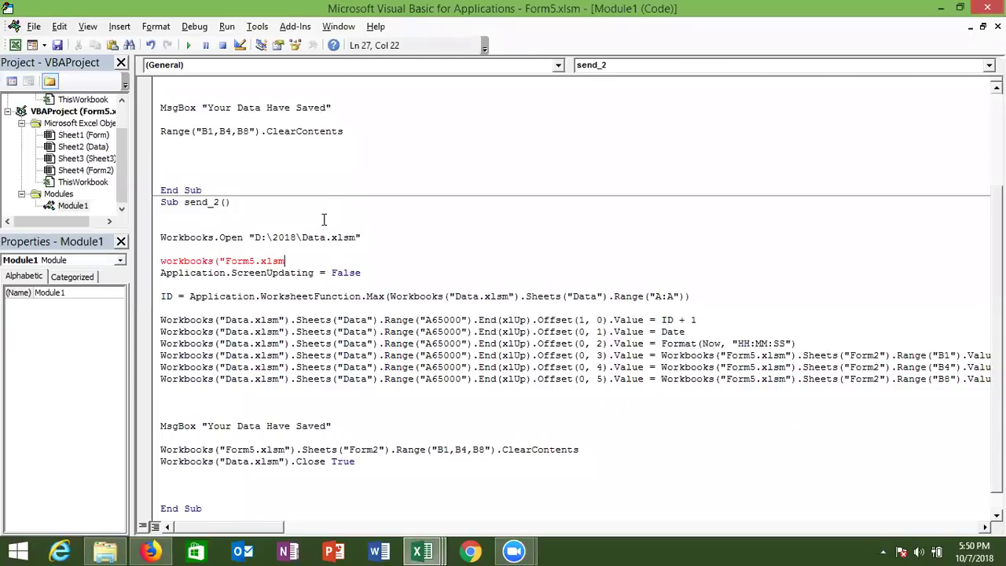
text("))
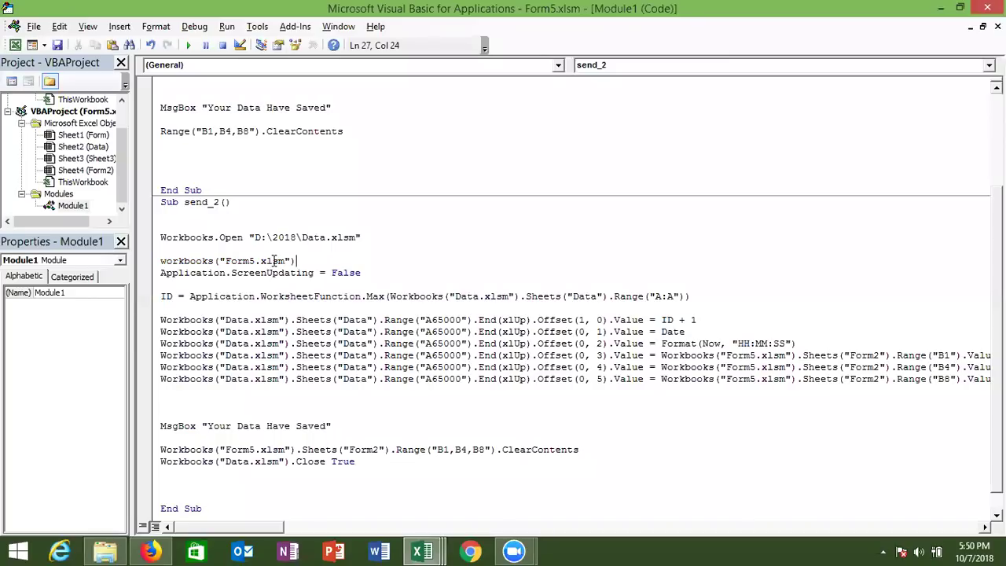
text(.ac)
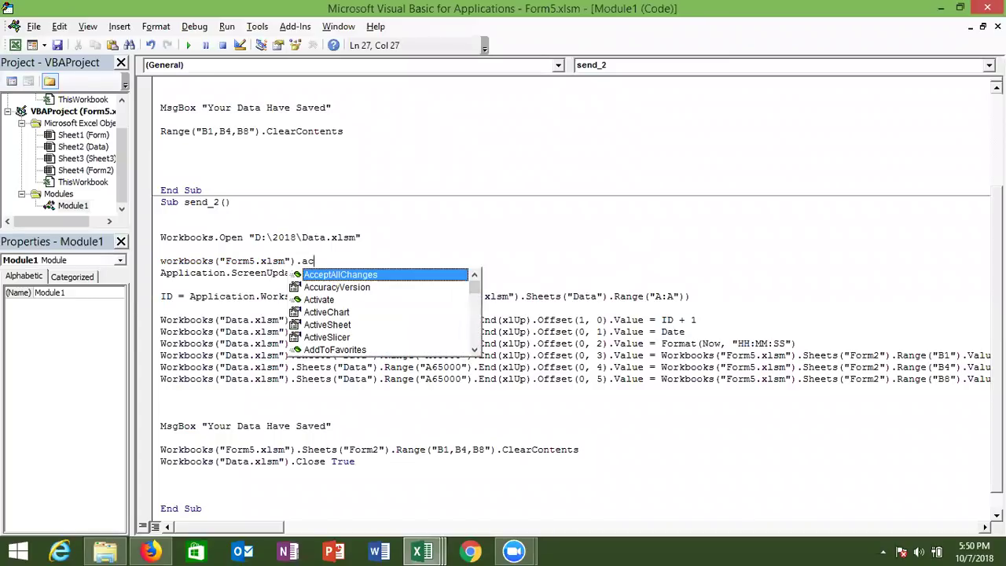
key(Down)
key(Down)
key(Tab)
- Move the Workbooks("Form5.xlsm").Activate line to just below the ID calculation line
click(290, 288)
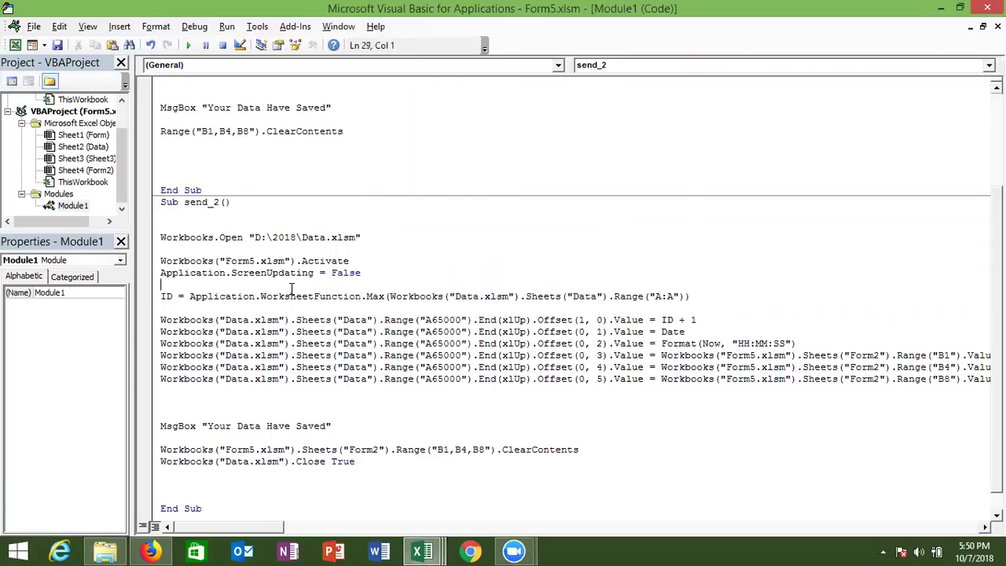
drag(355, 261, 153, 271)
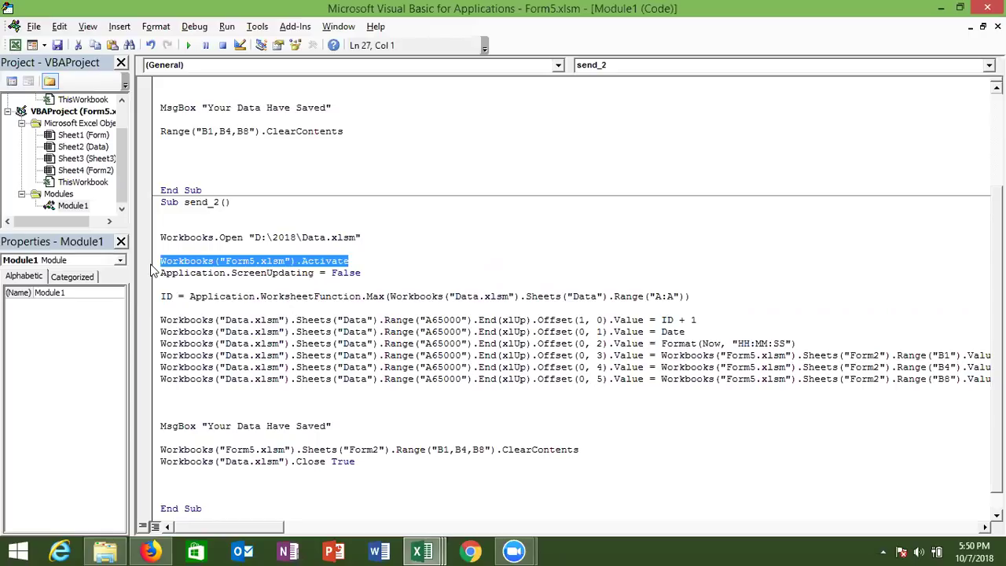
key(Delete)
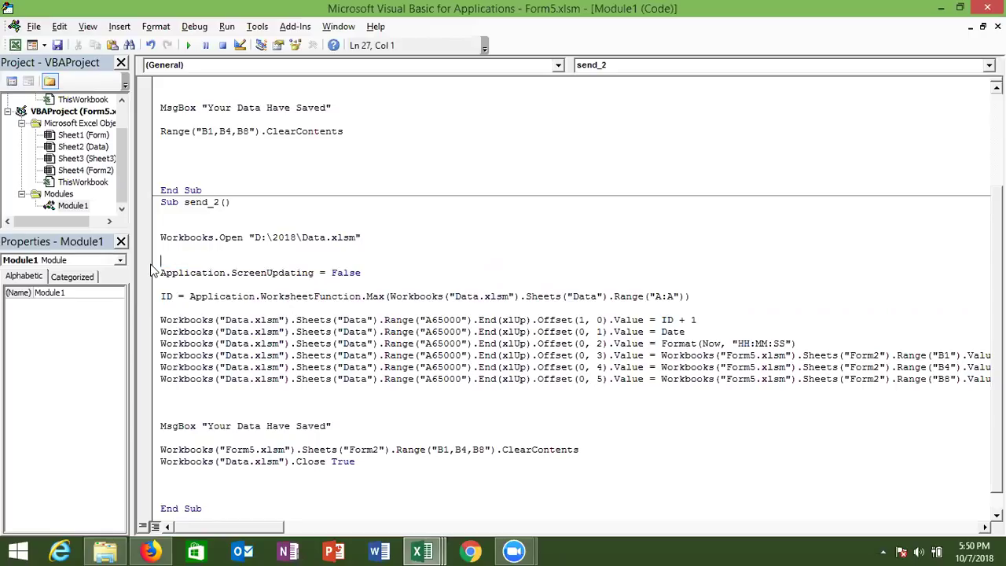
click(168, 306)
text(Workbooks("Form5.xlsm").Activate)
click(184, 273)
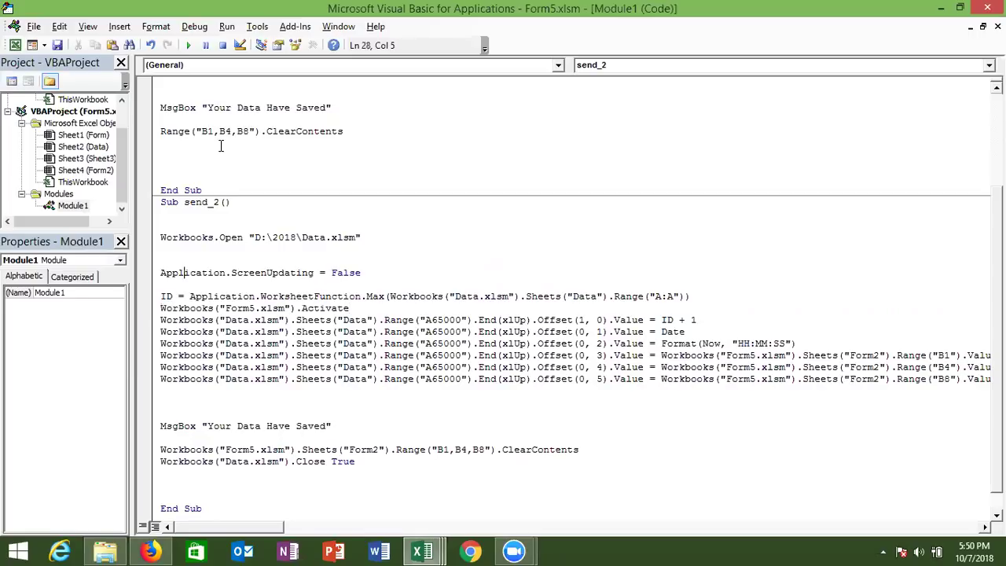
- Run send_2 to save the name, Noida, 7845 entry to Data and confirm the saved message
click(206, 120)
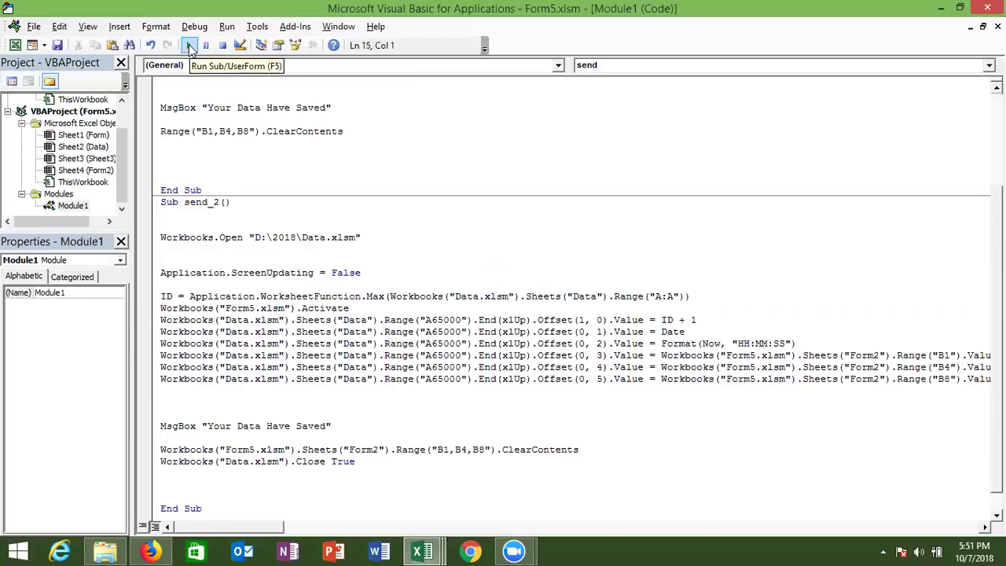
click(216, 285)
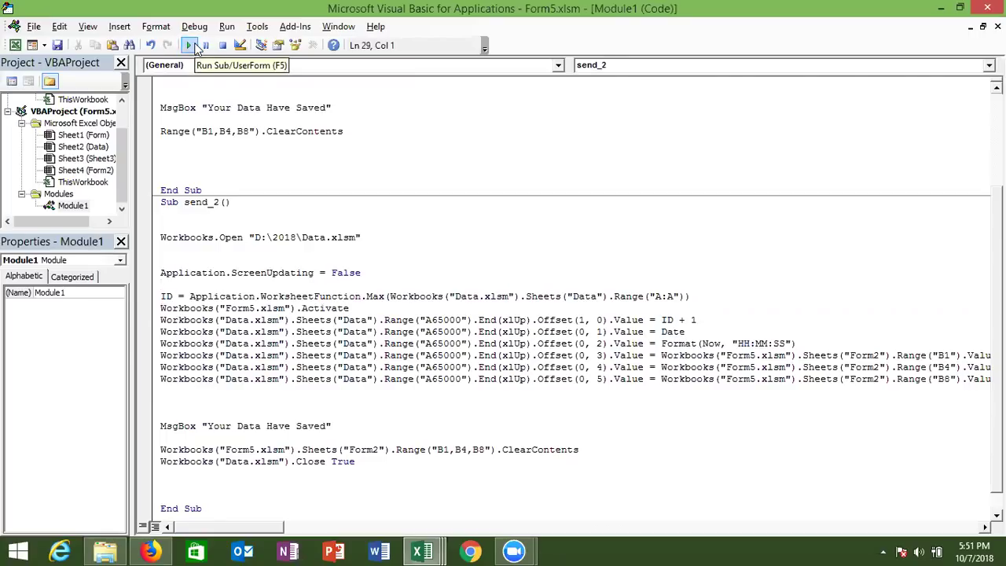
key(alt+Tab)
click(193, 46)
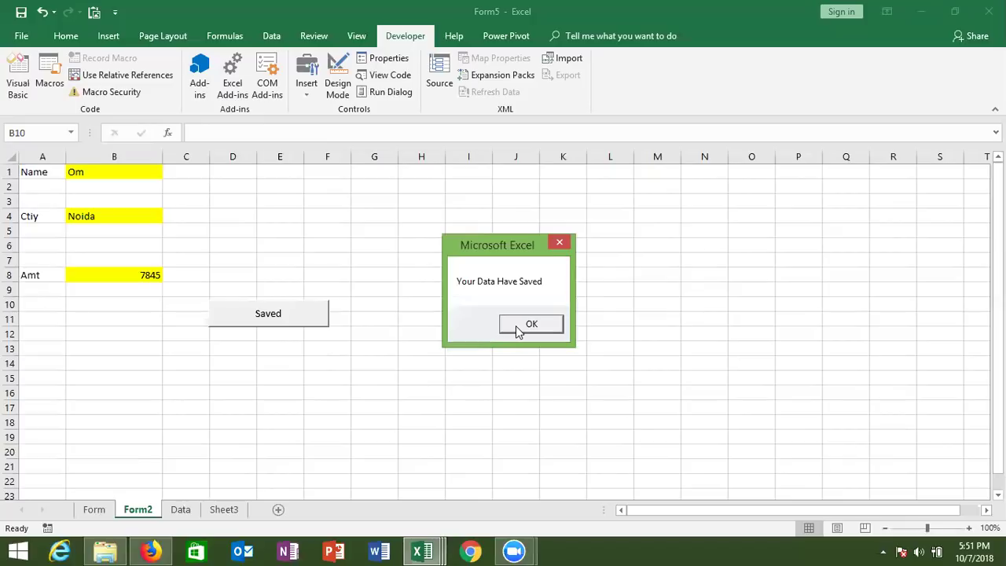
click(516, 326)
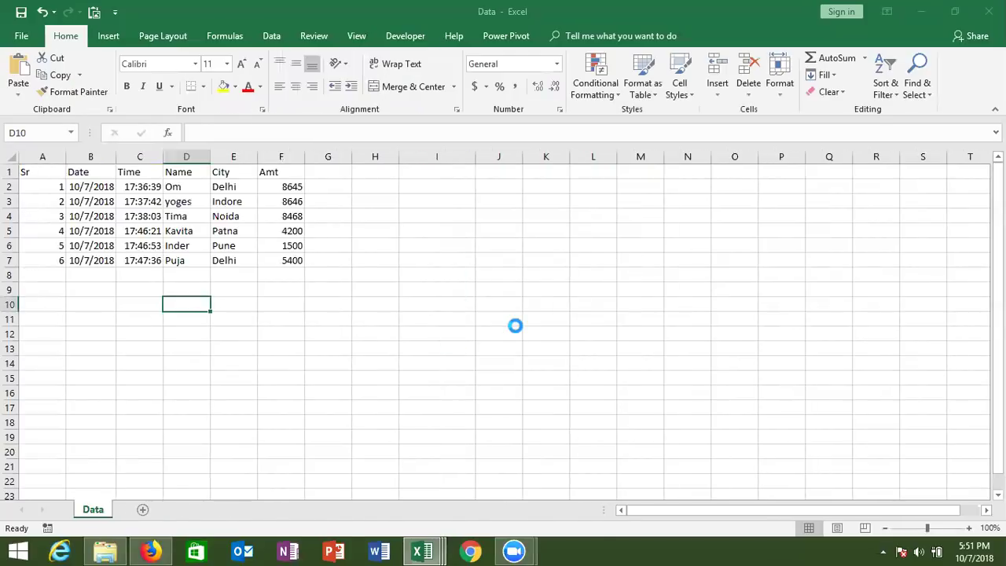
click(506, 320)
click(509, 307)
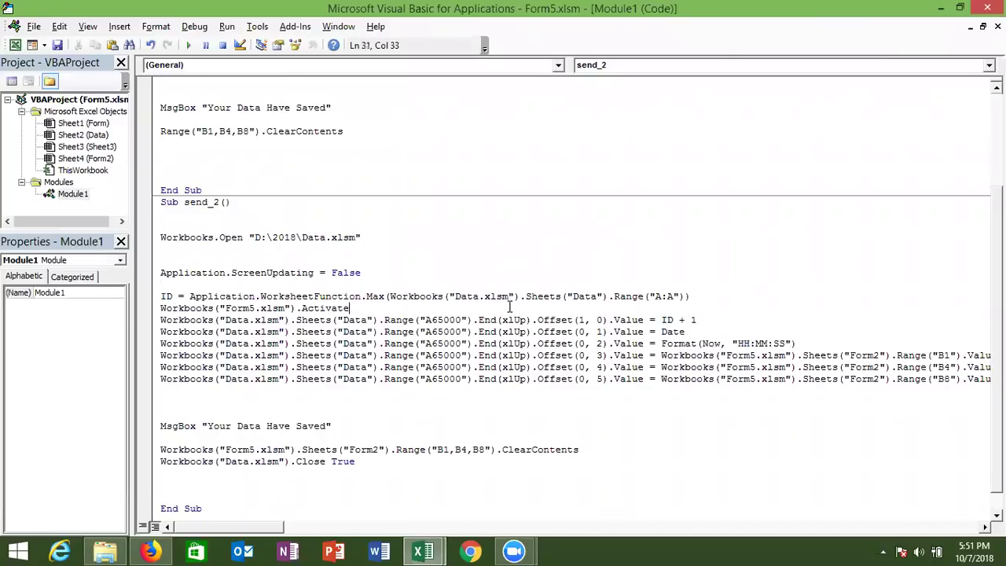
- Leave Excel and the D:\2018 folder, show the desktop, and launch Google Chrome
key(alt+Tab)
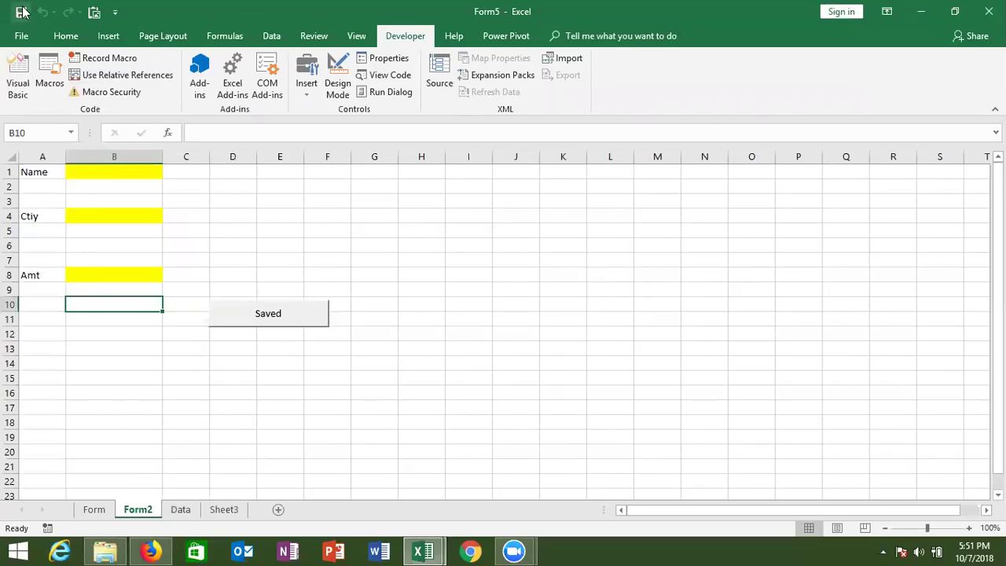
key(alt+Tab)
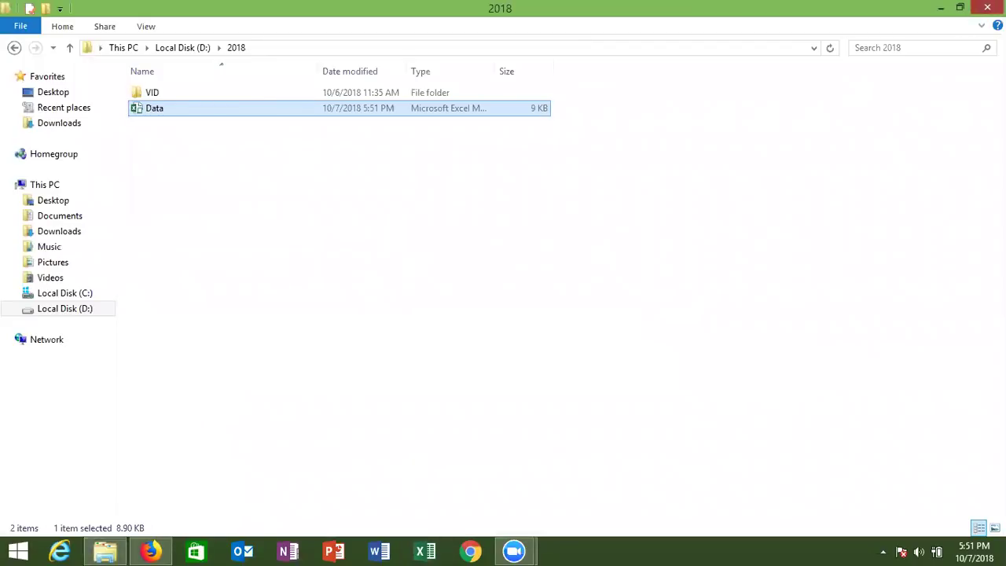
key(super+d)
click(475, 550)
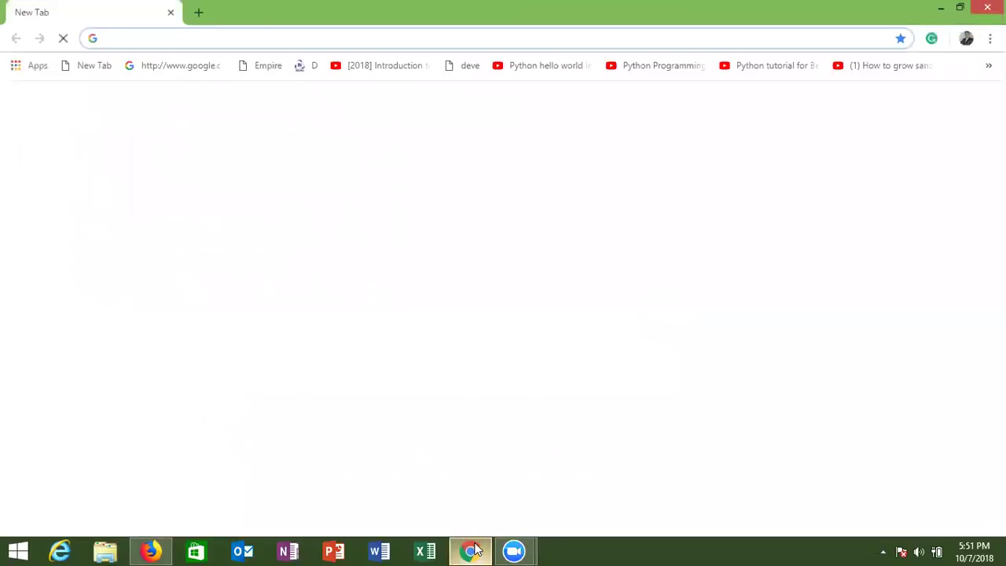
- Search Google for gmail, then enter gm in the address bar to load gmail.com
text(g)
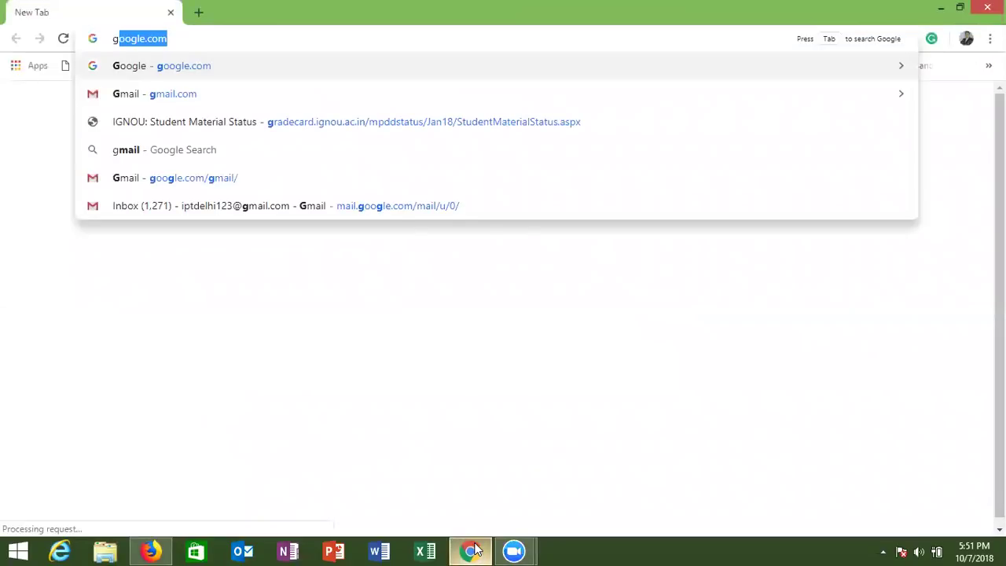
text(m)
key(Down)
key(Return)
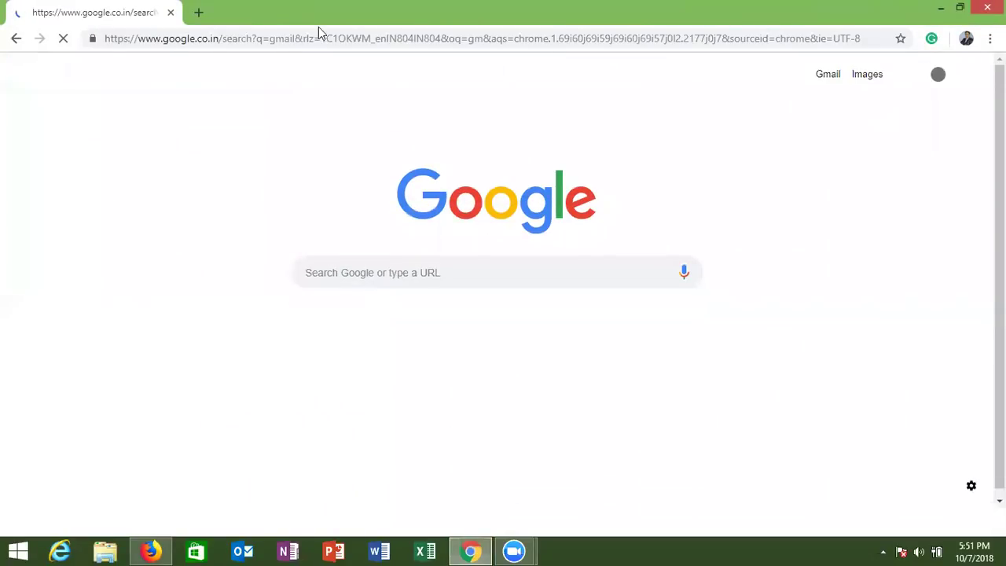
click(319, 43)
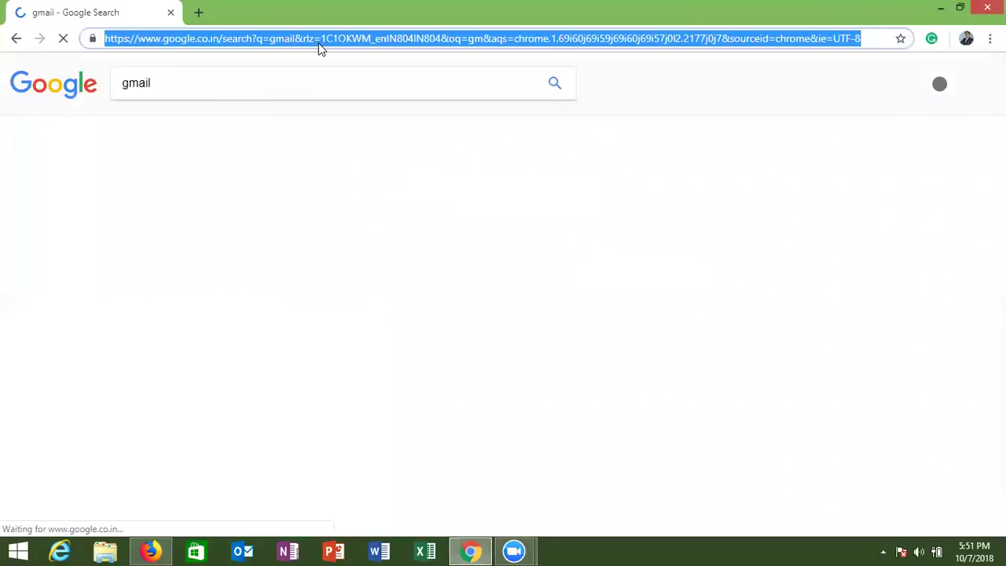
text(gm)
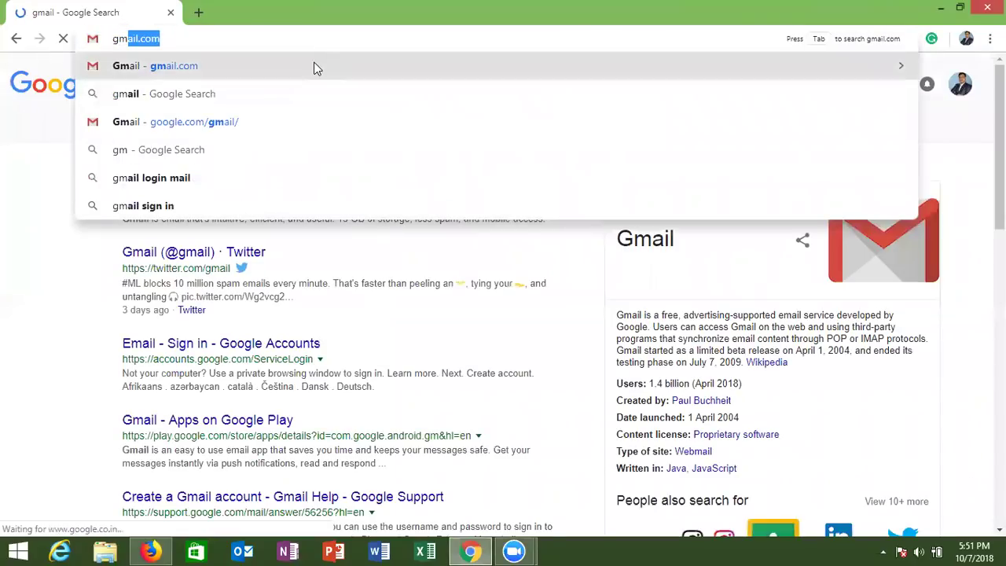
key(Return)
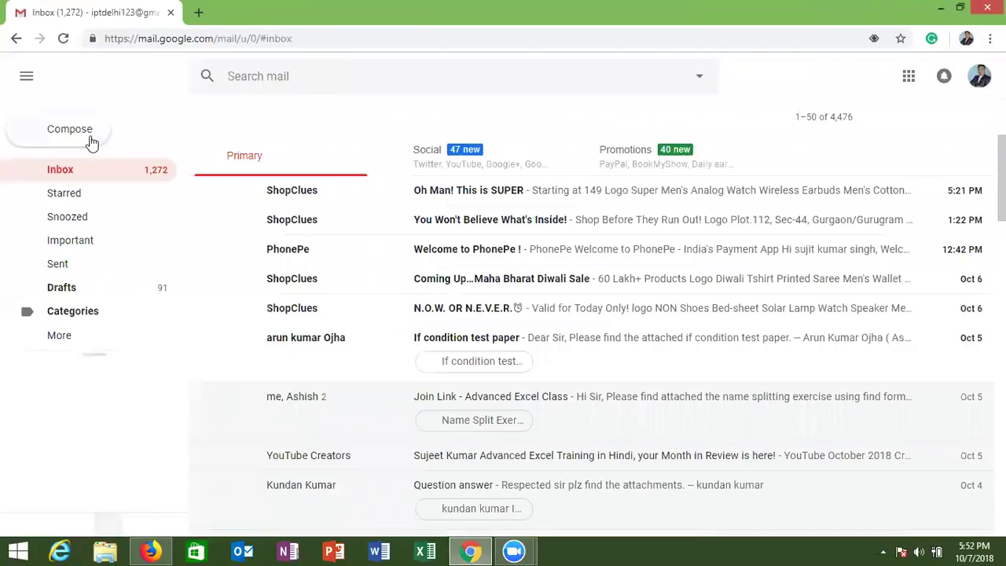
- Select the five newest inbox emails (four ShopClues, one PhonePe) to trash, and view Sent Mail
click(67, 263)
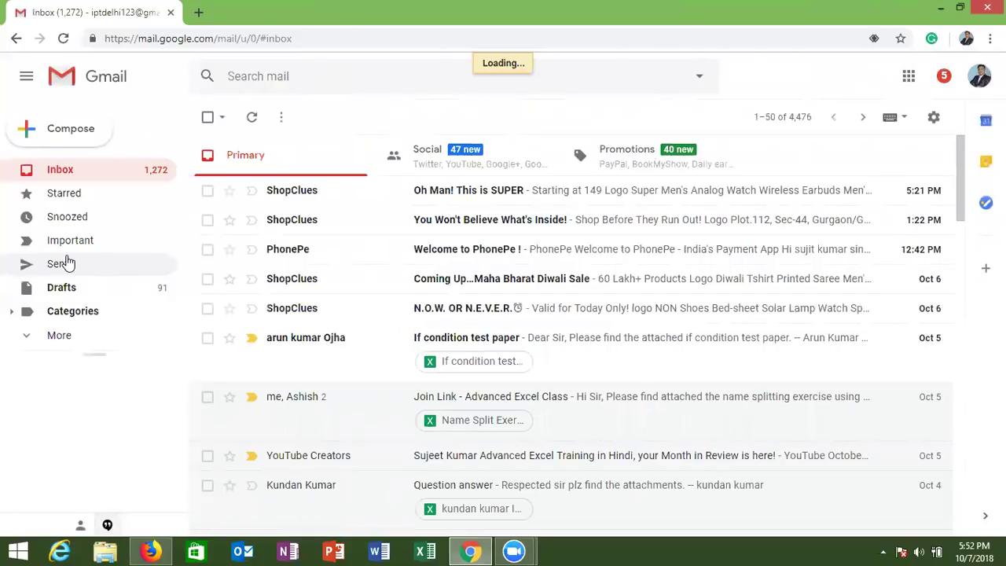
click(207, 308)
click(207, 279)
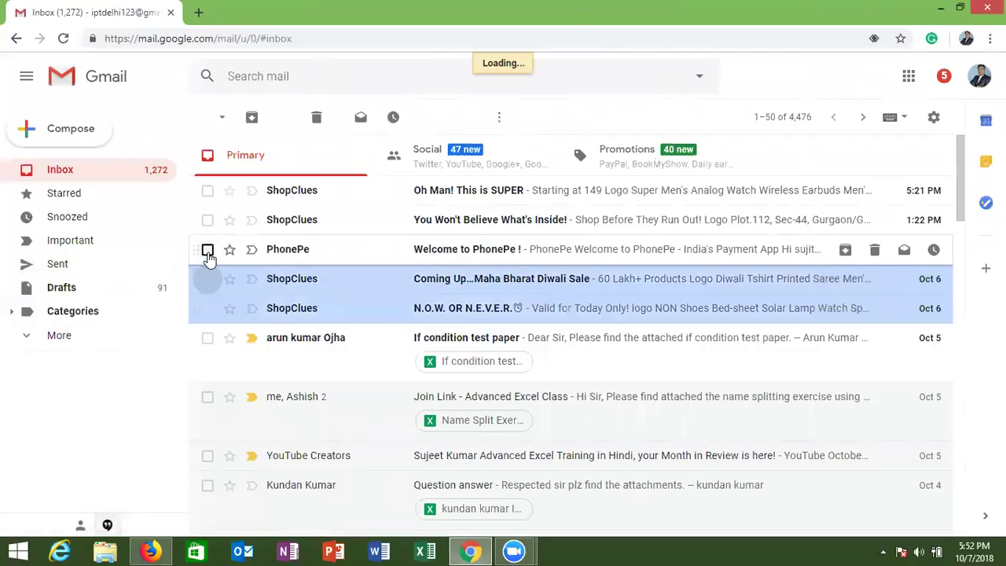
click(208, 250)
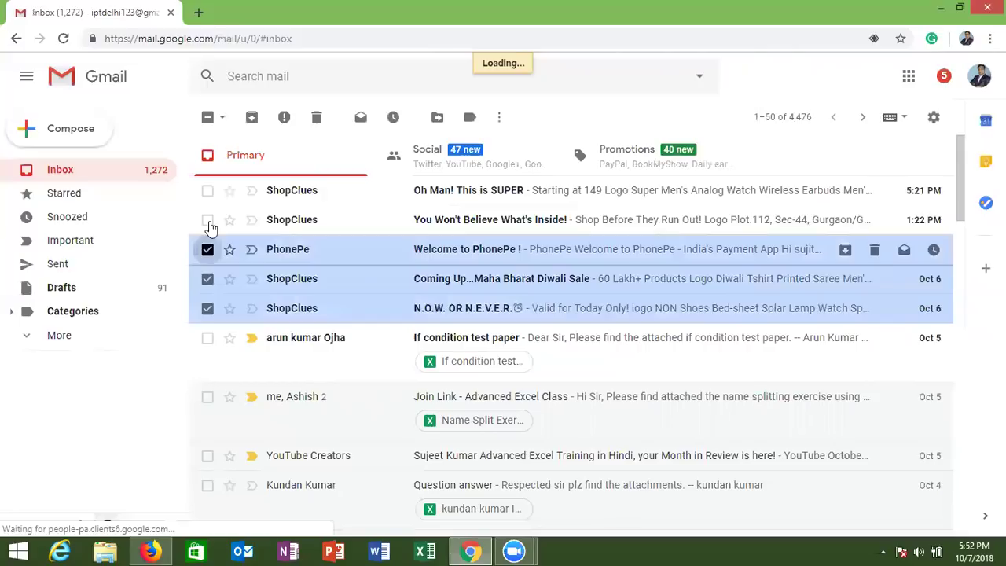
click(207, 220)
click(207, 190)
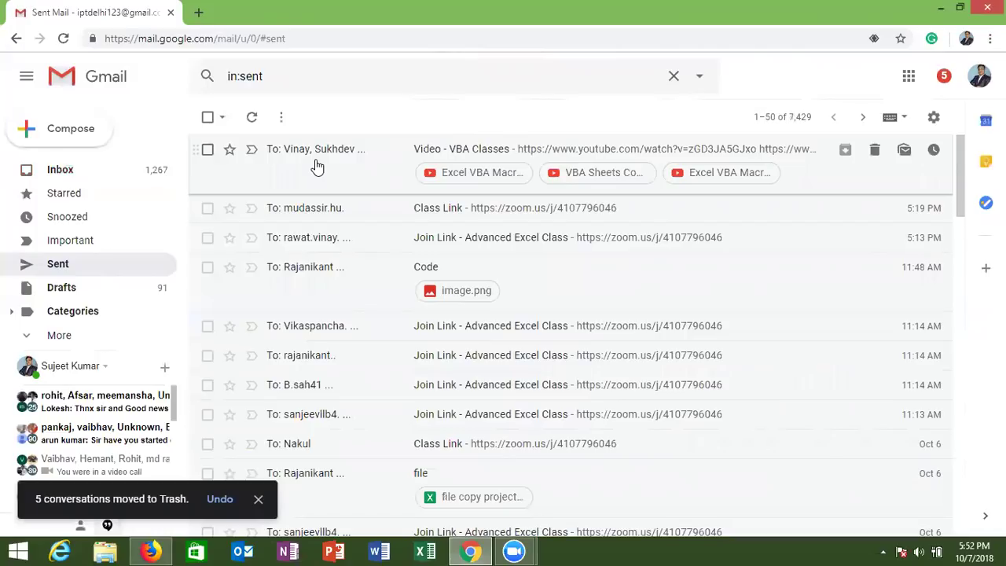
- Open the sent Video - VBA Classes email, start a reply-all, and choose to attach a file
click(315, 165)
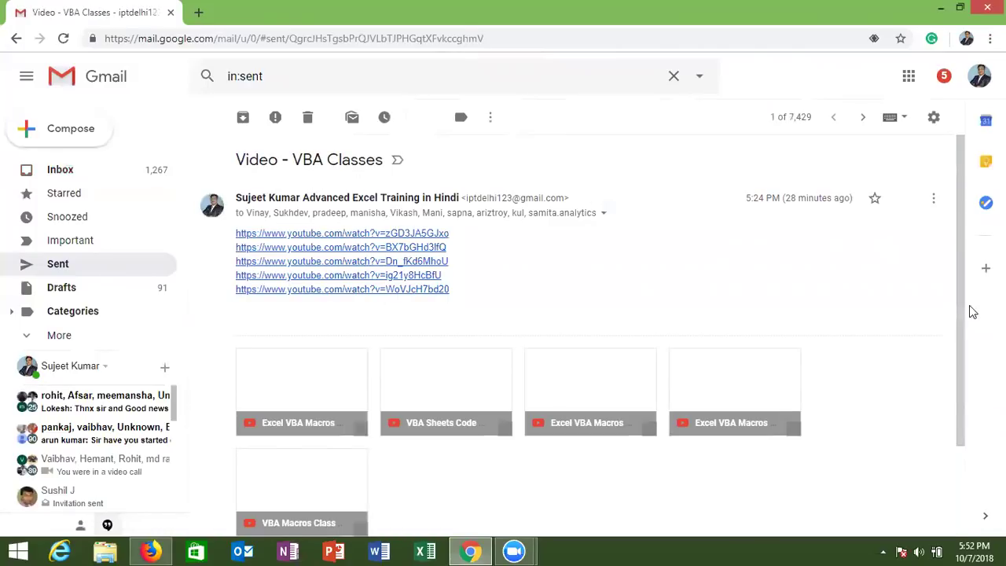
scroll(967, 420, down, 2)
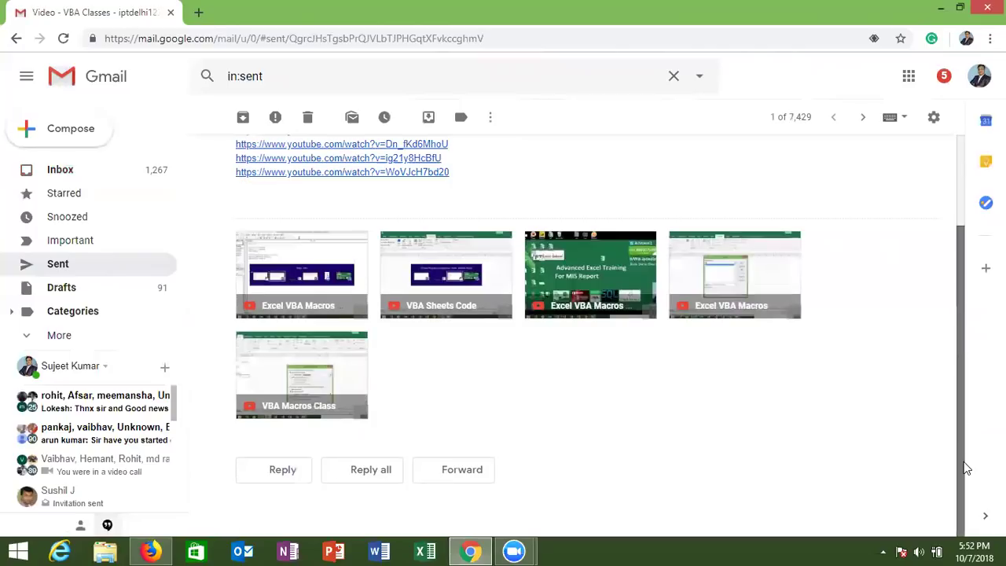
click(374, 474)
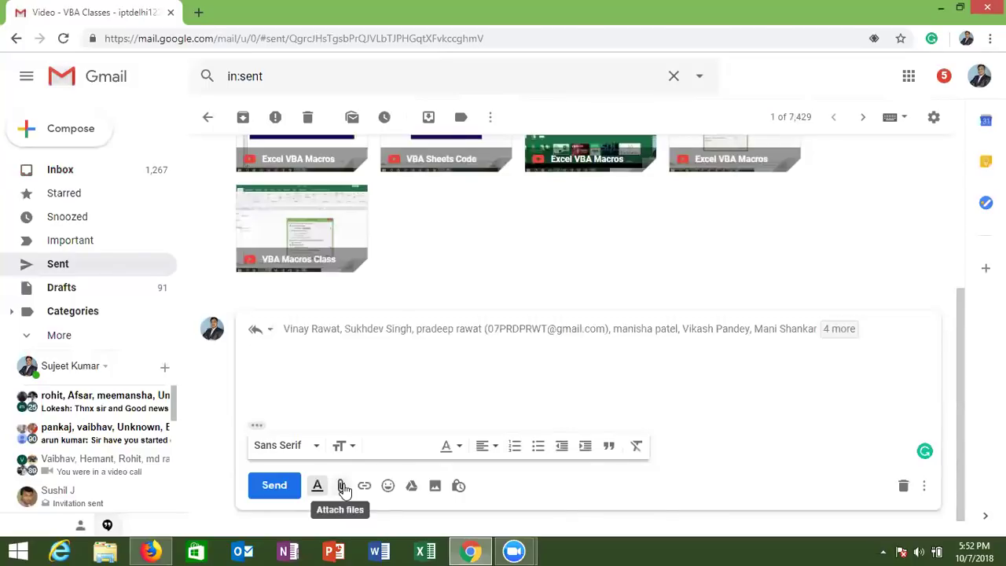
click(343, 487)
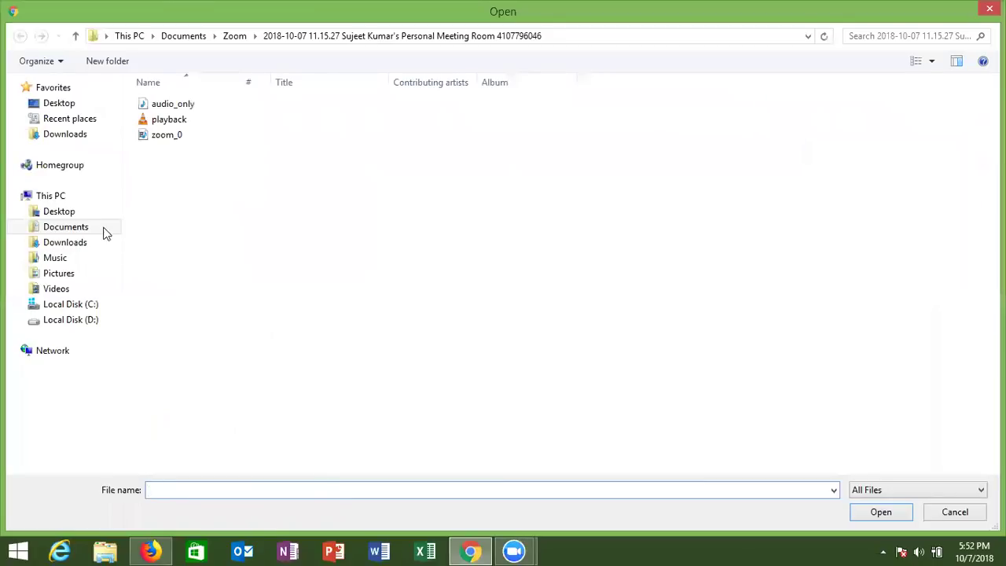
- Open the Desktop folder in the attachment file picker and scroll down its file list
click(69, 213)
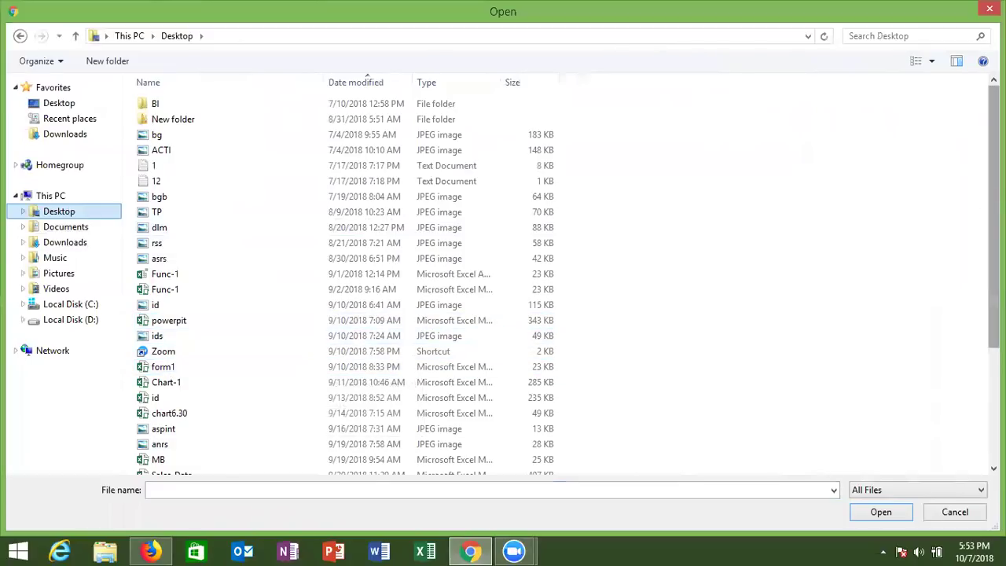
scroll(993, 275, down, 1)
scroll(993, 275, down, 1)
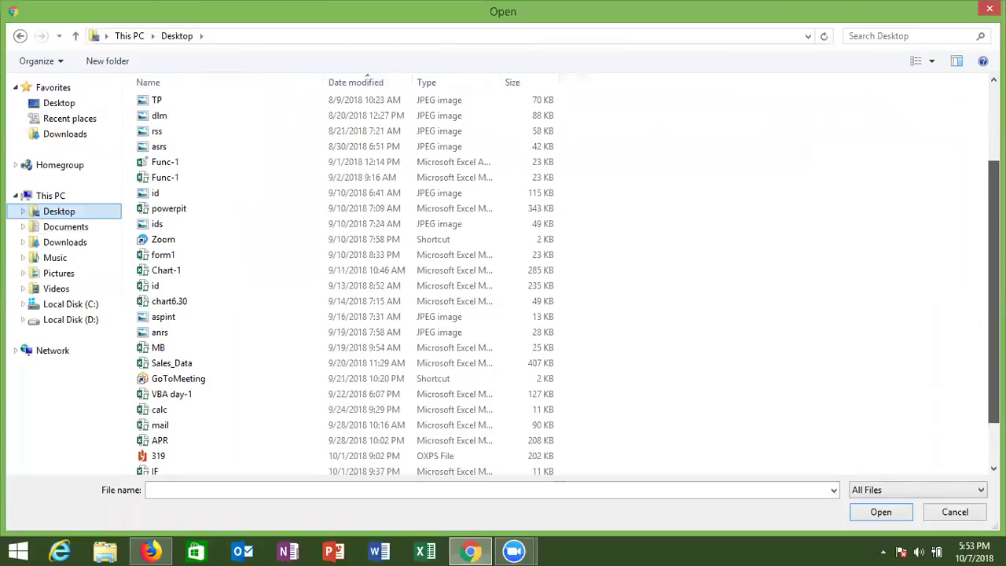
scroll(993, 275, down, 1)
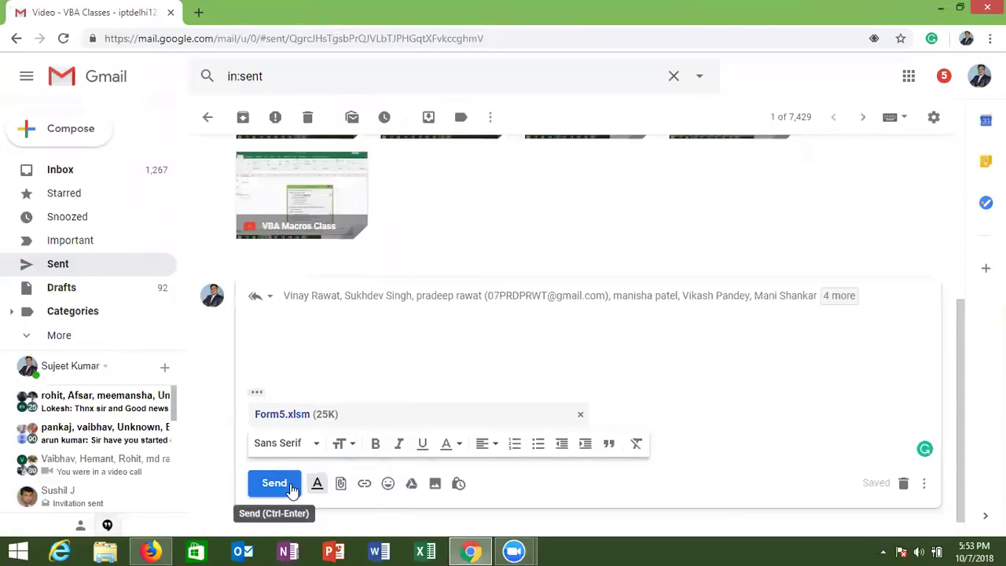
- Send the reply-all with Form5.xlsm attached, then minimize Chrome to show the desktop
click(290, 489)
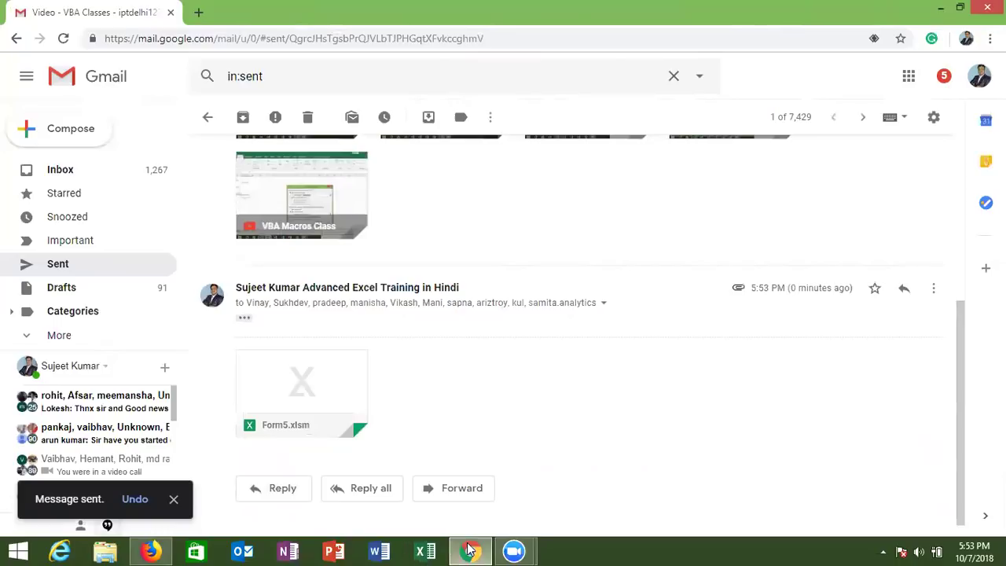
mouse_move(468, 550)
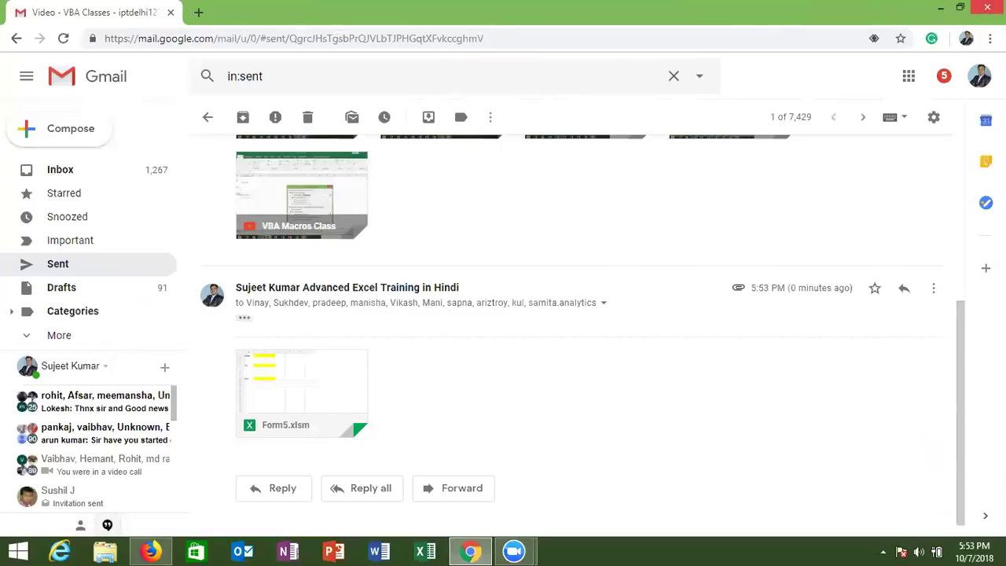
key(super+d)
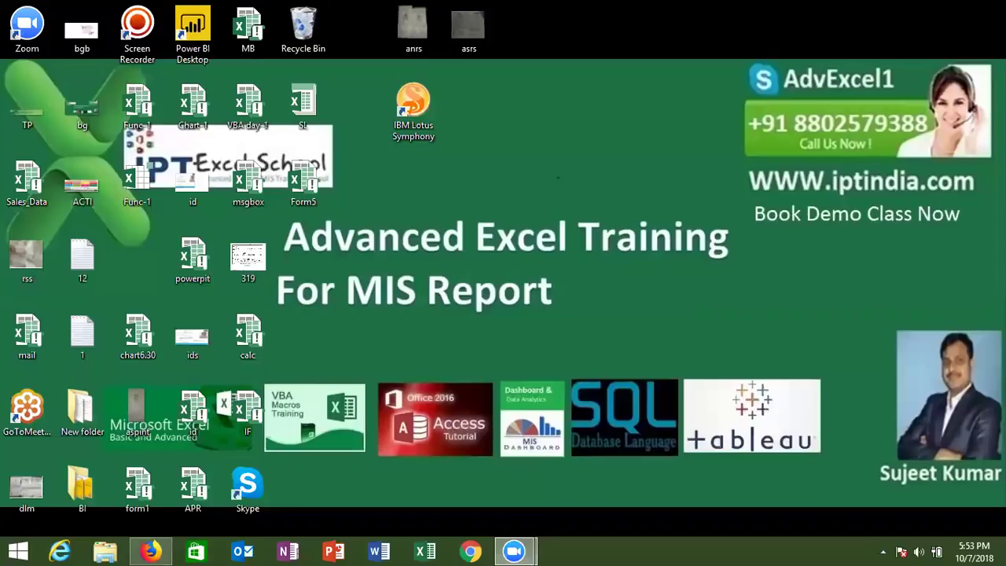